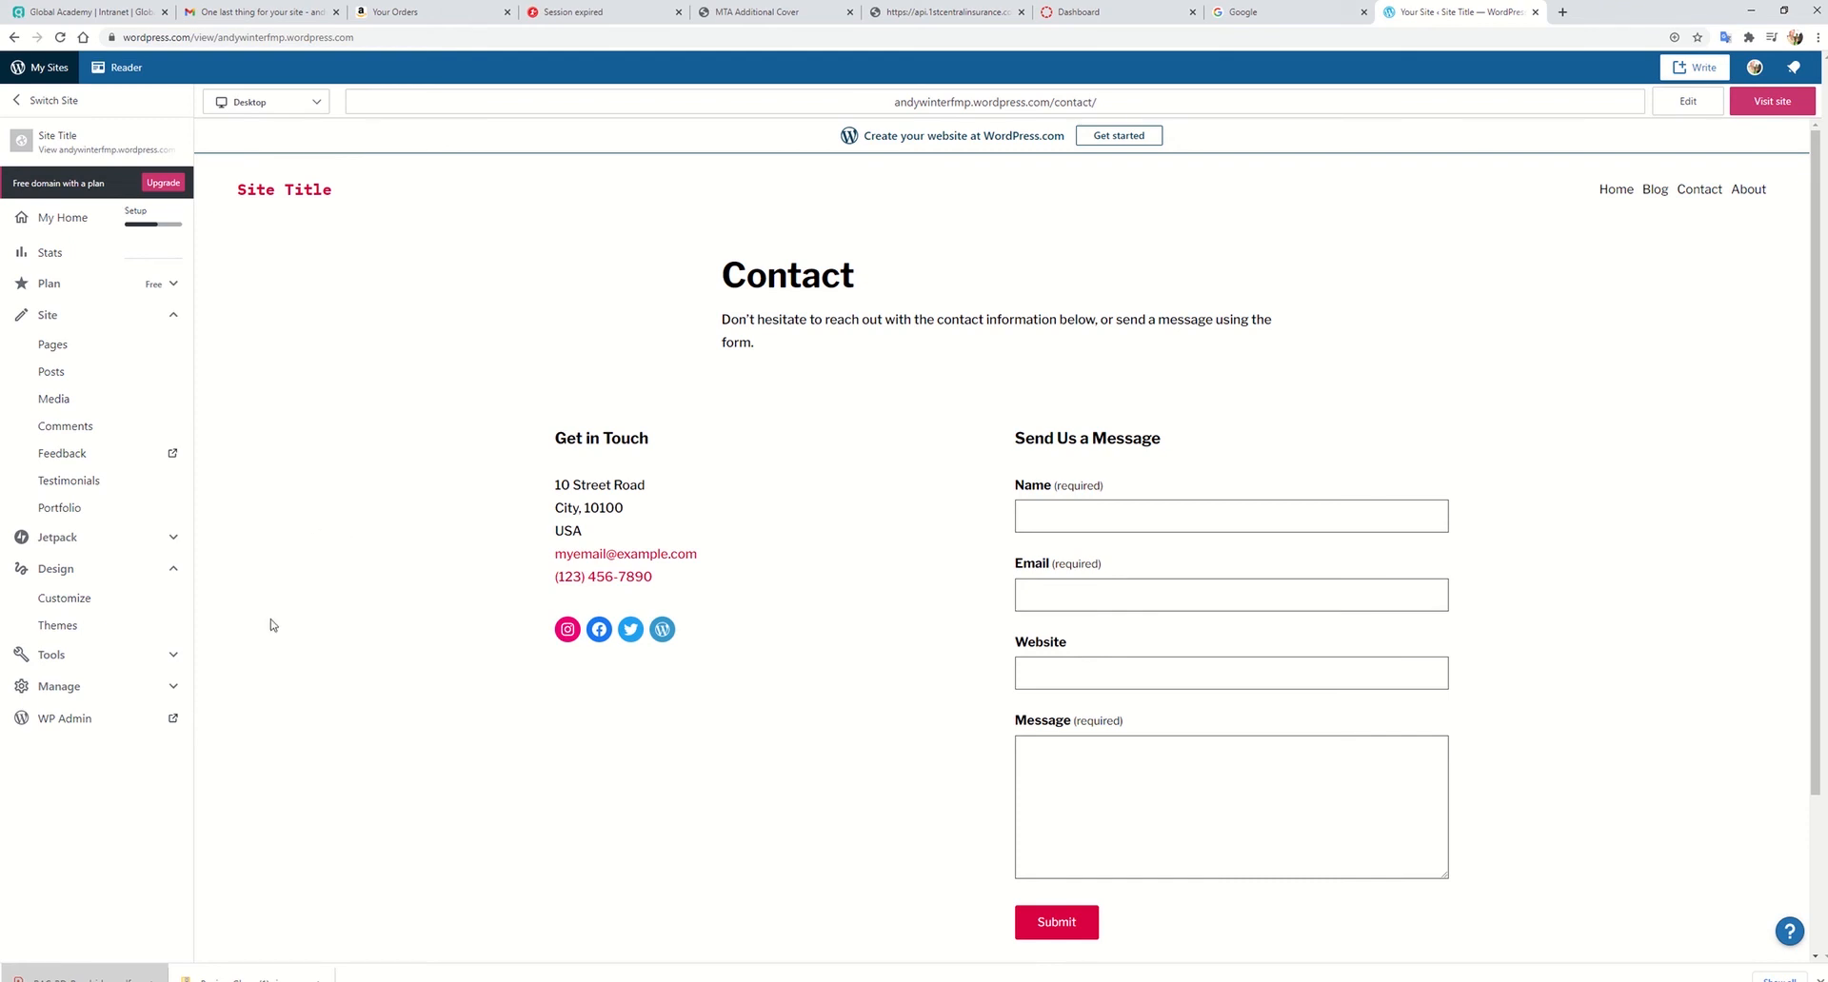
# Step: Review the Context, Research, Practical skills and Evaluation and reflection rows of the UAL grading criteria PDF
pyautogui.hotkey('alt', 'Tab')
pyautogui.hotkey('alt', 'Tab')
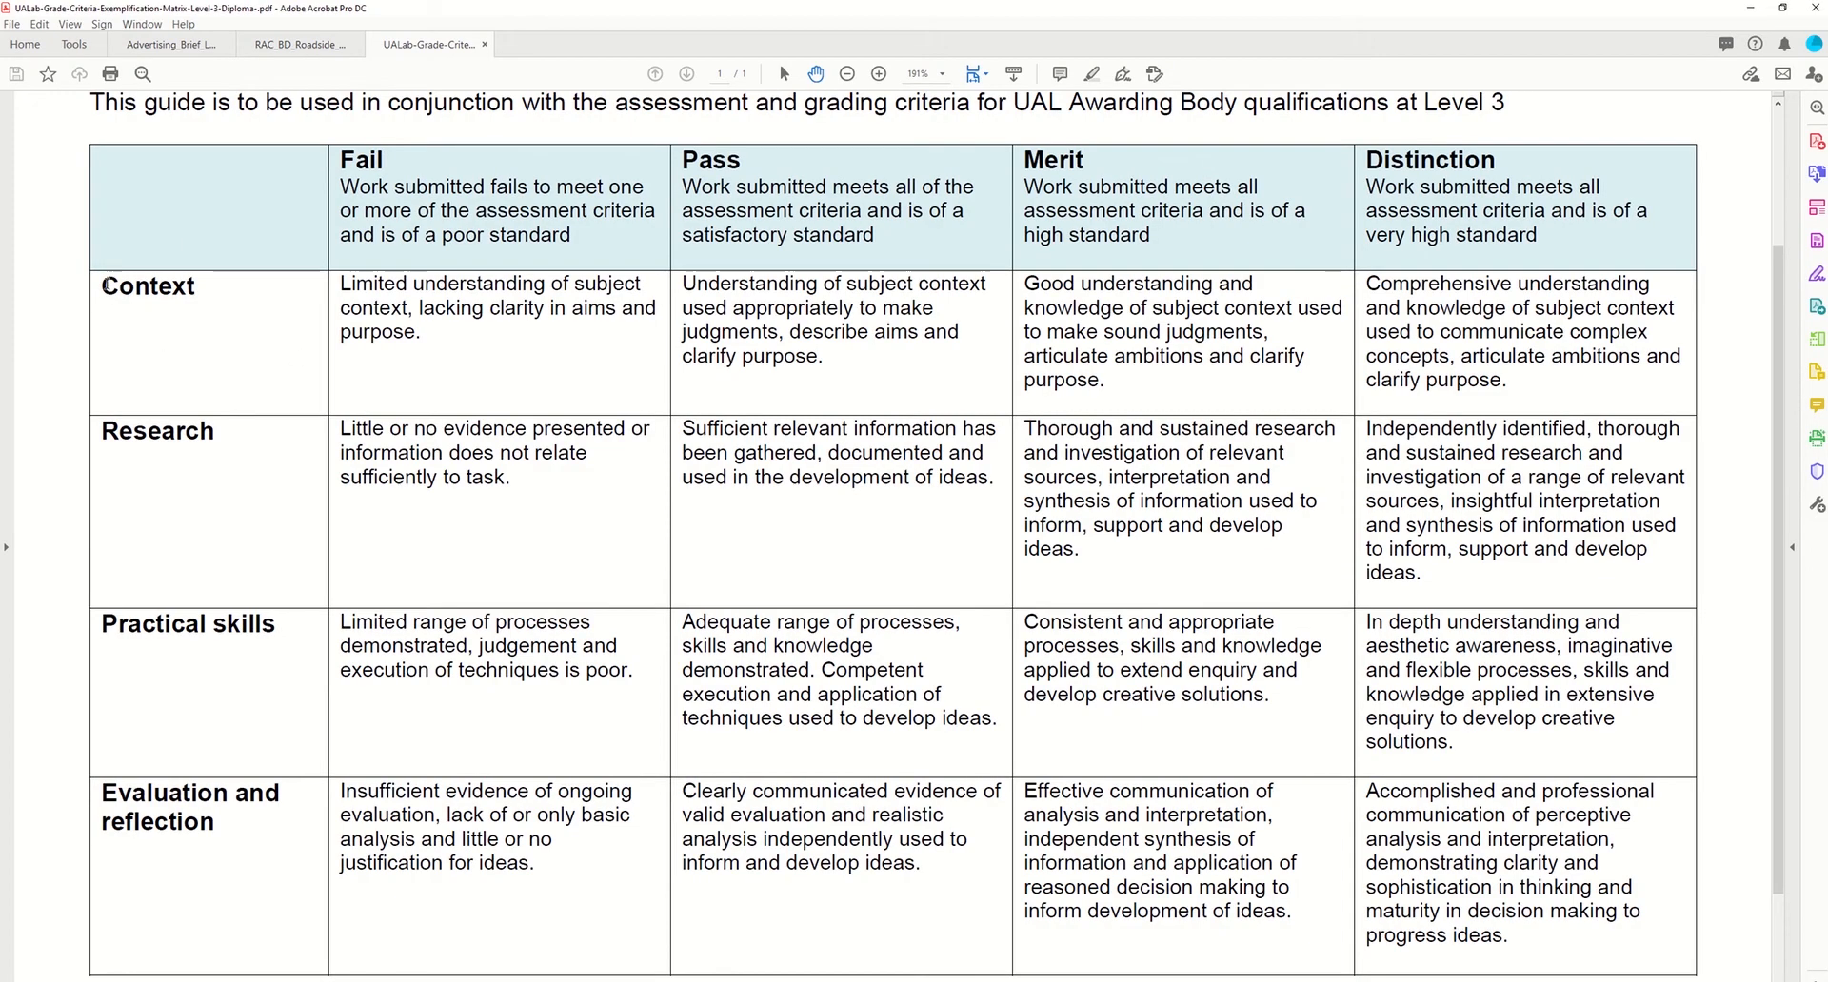
pyautogui.doubleClick(104, 286)
pyautogui.doubleClick(101, 427)
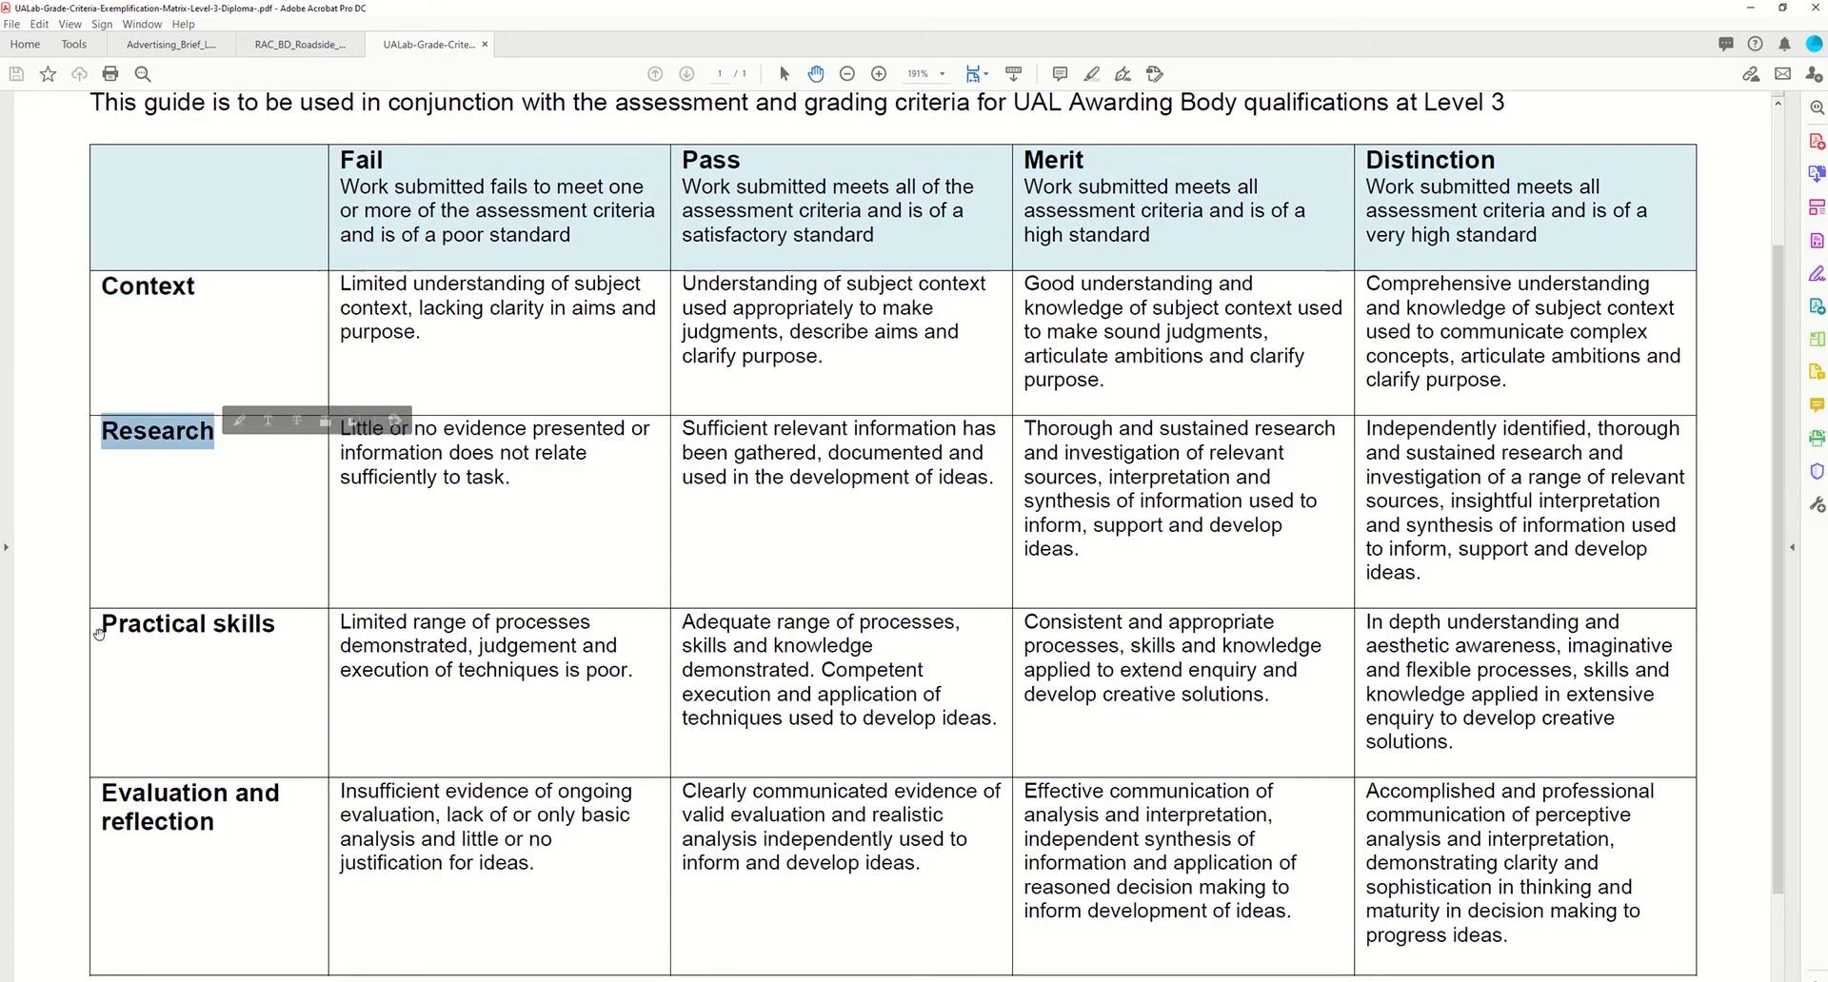
pyautogui.moveTo(99, 633); pyautogui.dragTo(276, 630)
pyautogui.moveTo(100, 782); pyautogui.dragTo(632, 817)
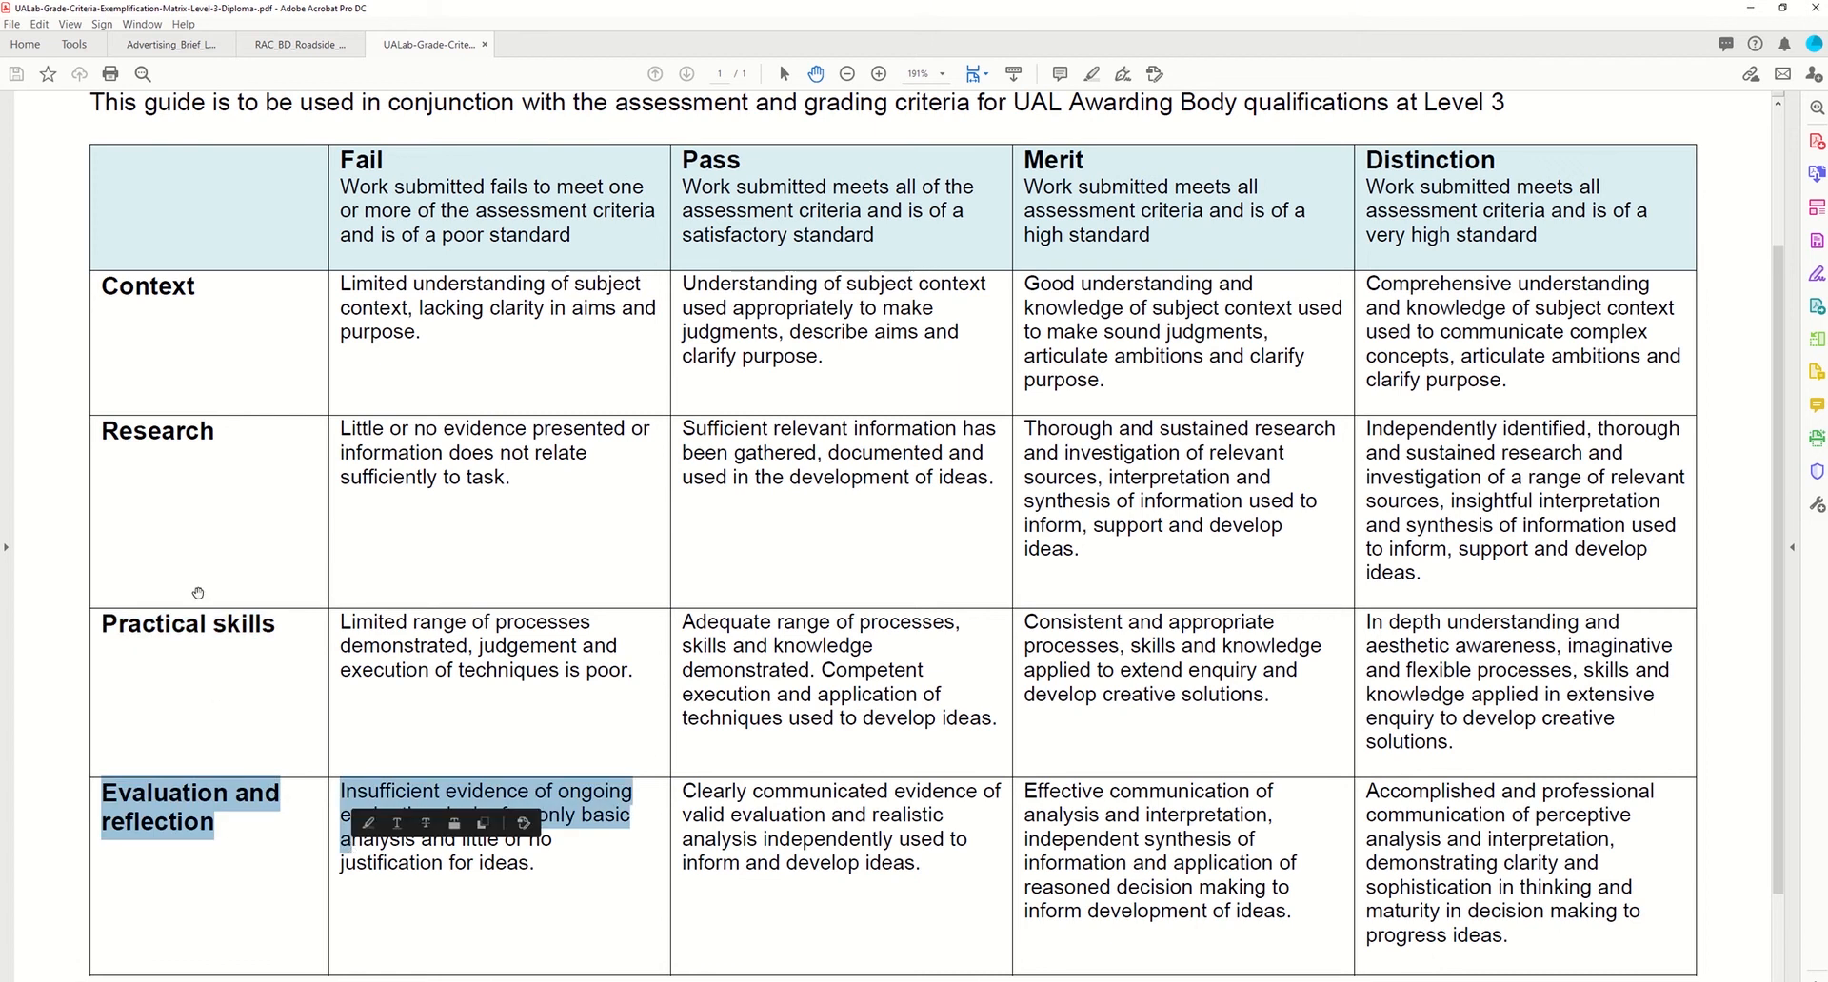
pyautogui.click(162, 408)
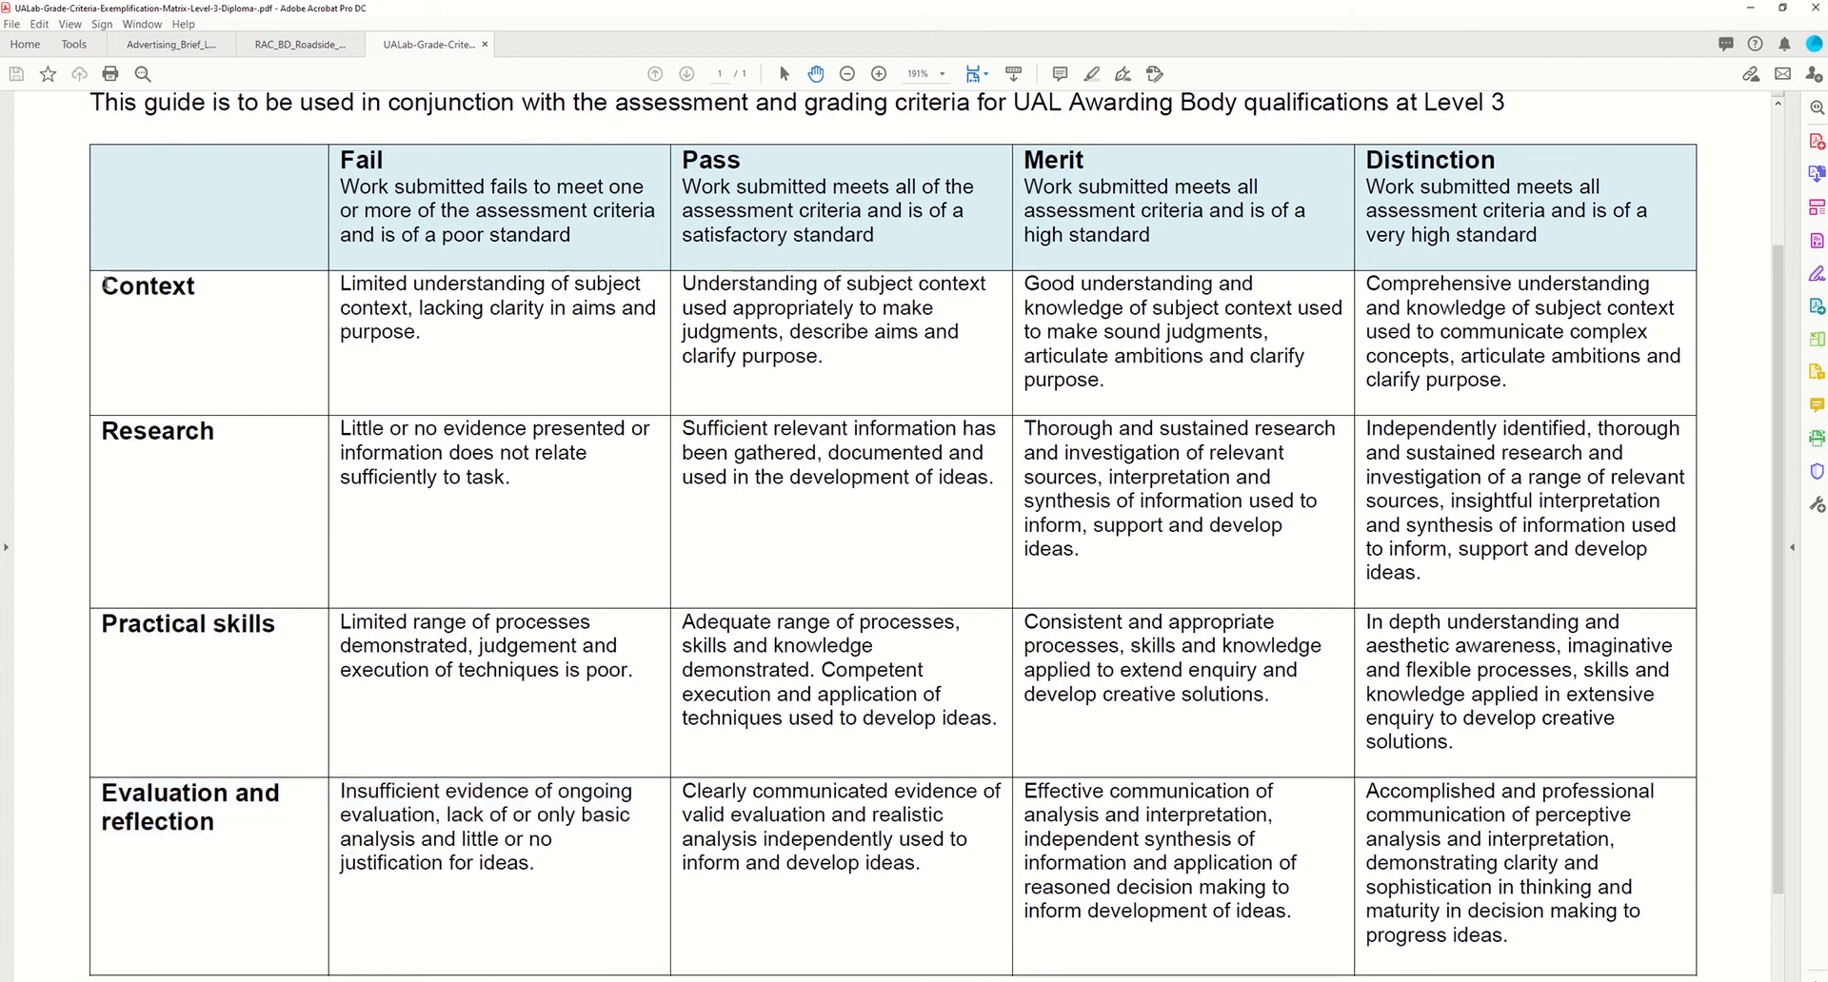
pyautogui.doubleClick(105, 286)
pyautogui.doubleClick(142, 432)
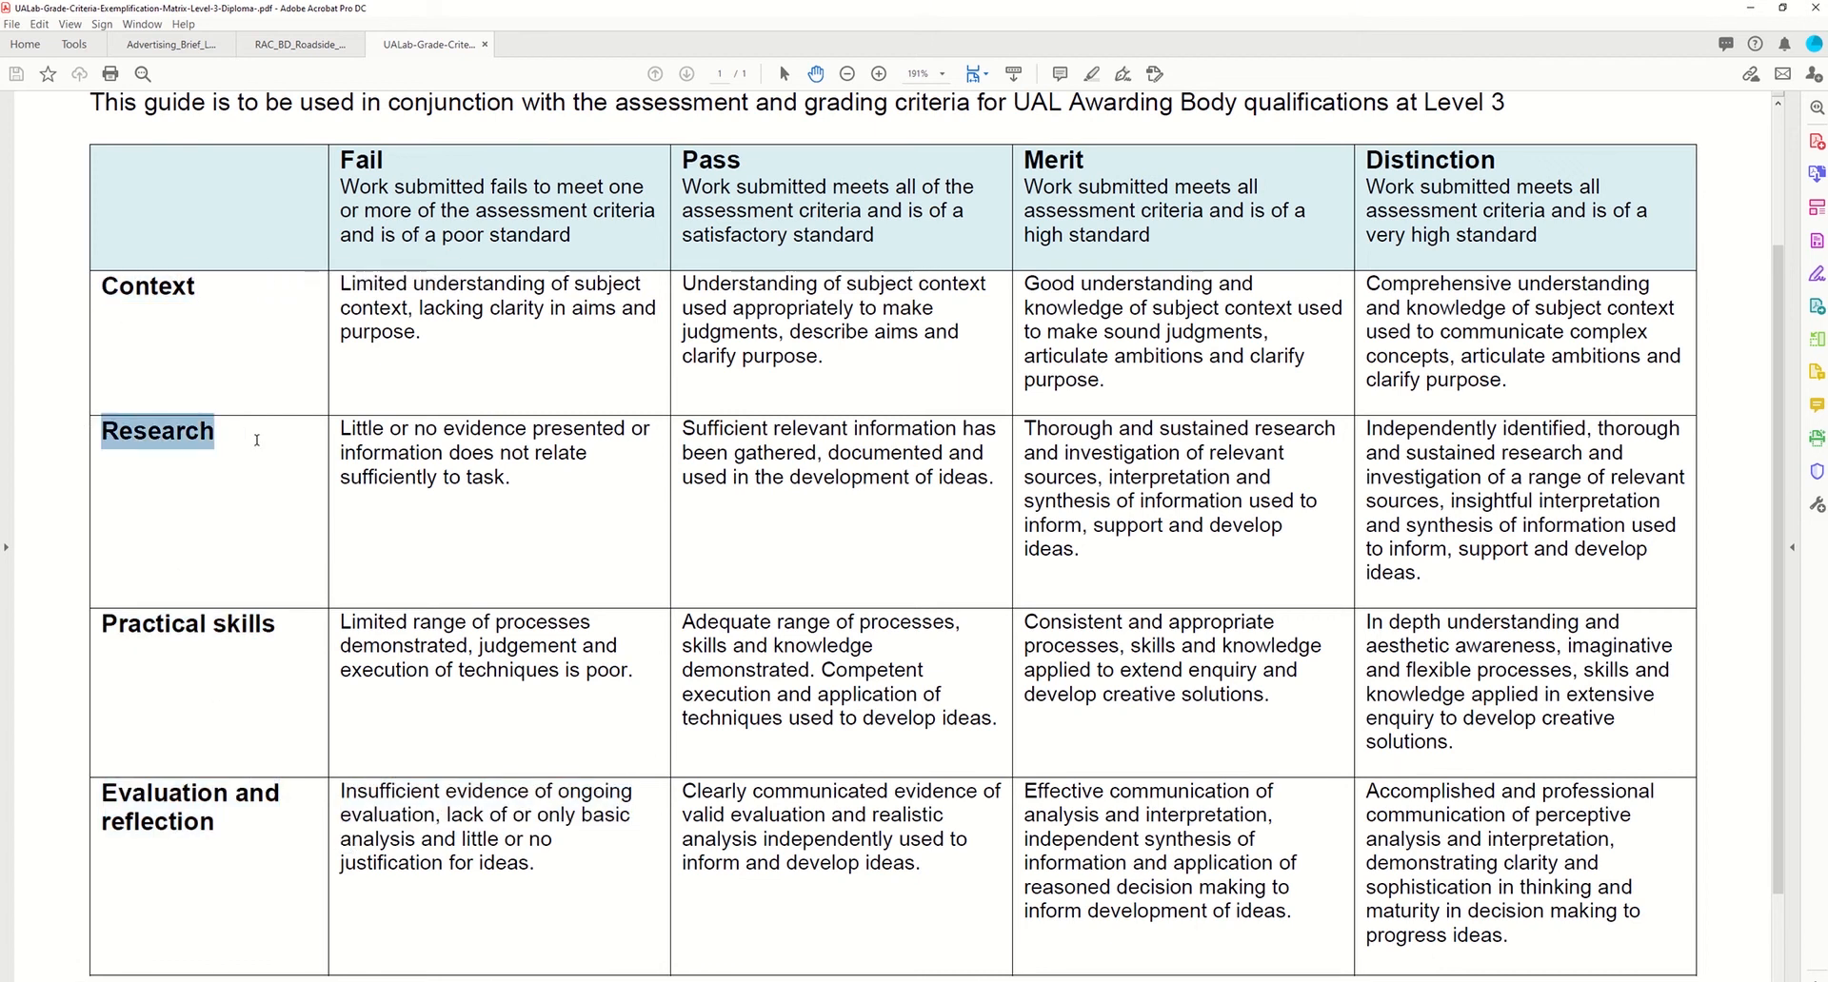
pyautogui.moveTo(100, 630); pyautogui.dragTo(276, 630)
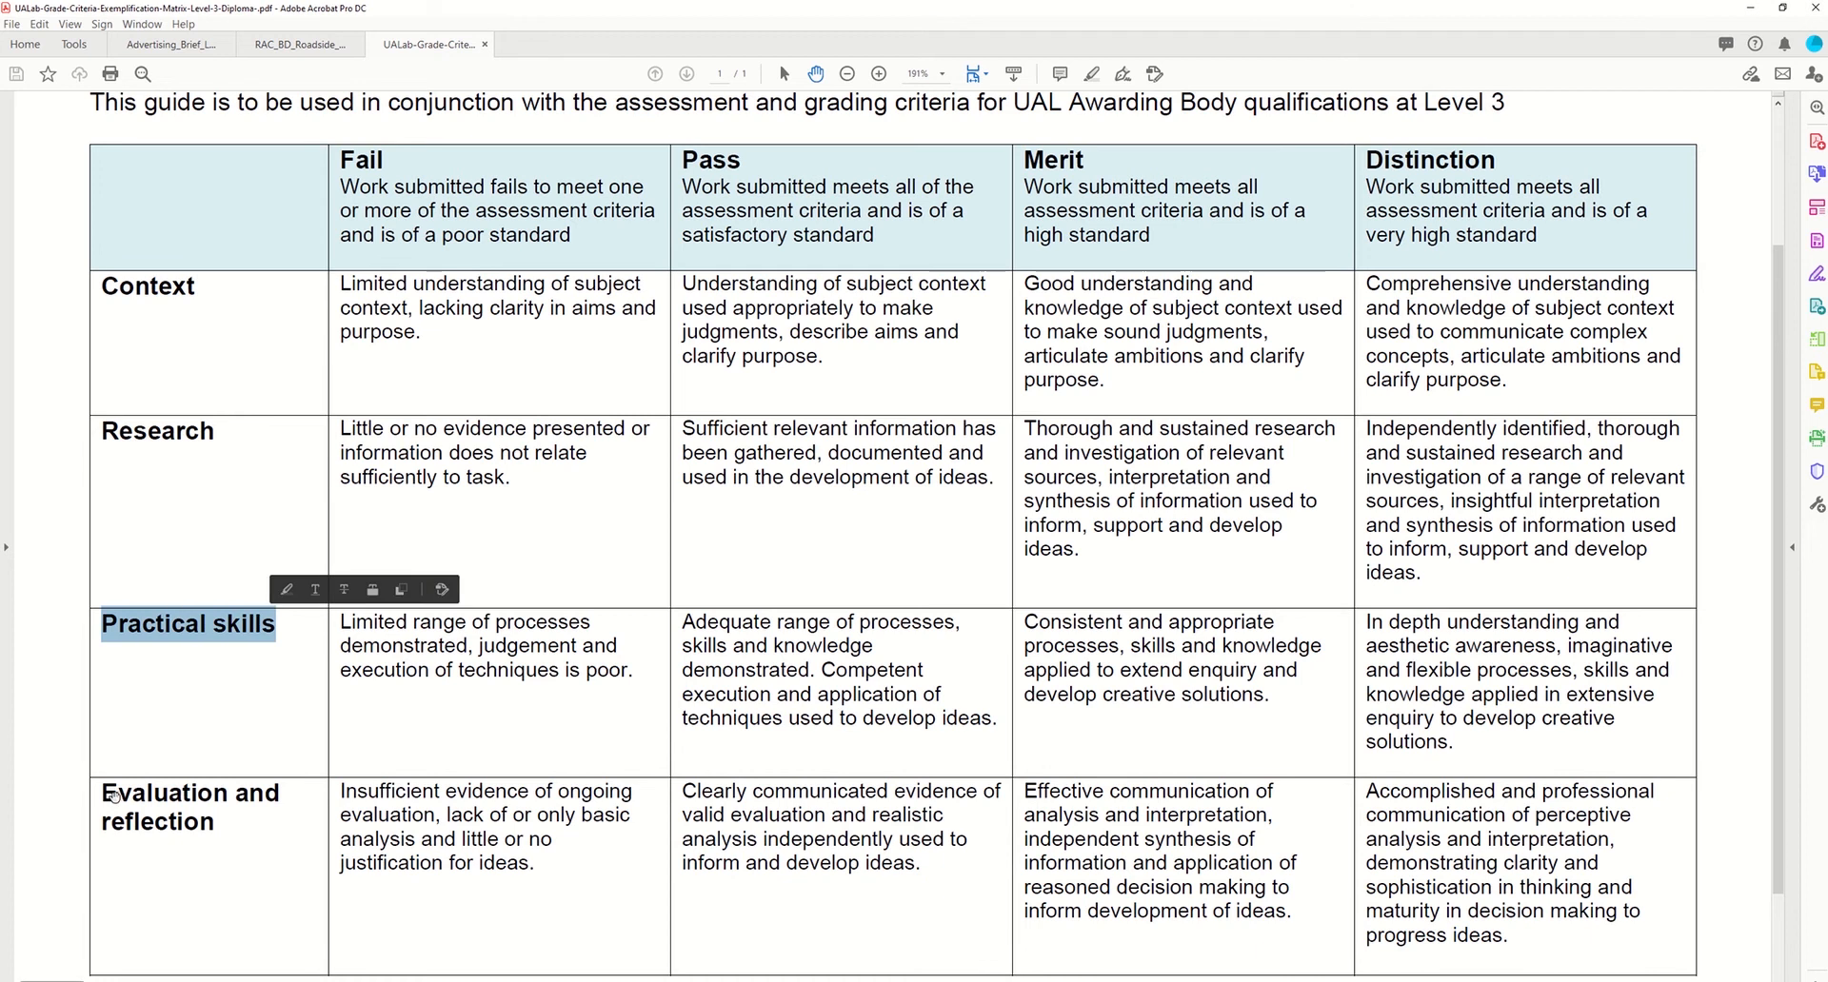
pyautogui.moveTo(112, 796); pyautogui.dragTo(224, 824)
pyautogui.click(266, 845)
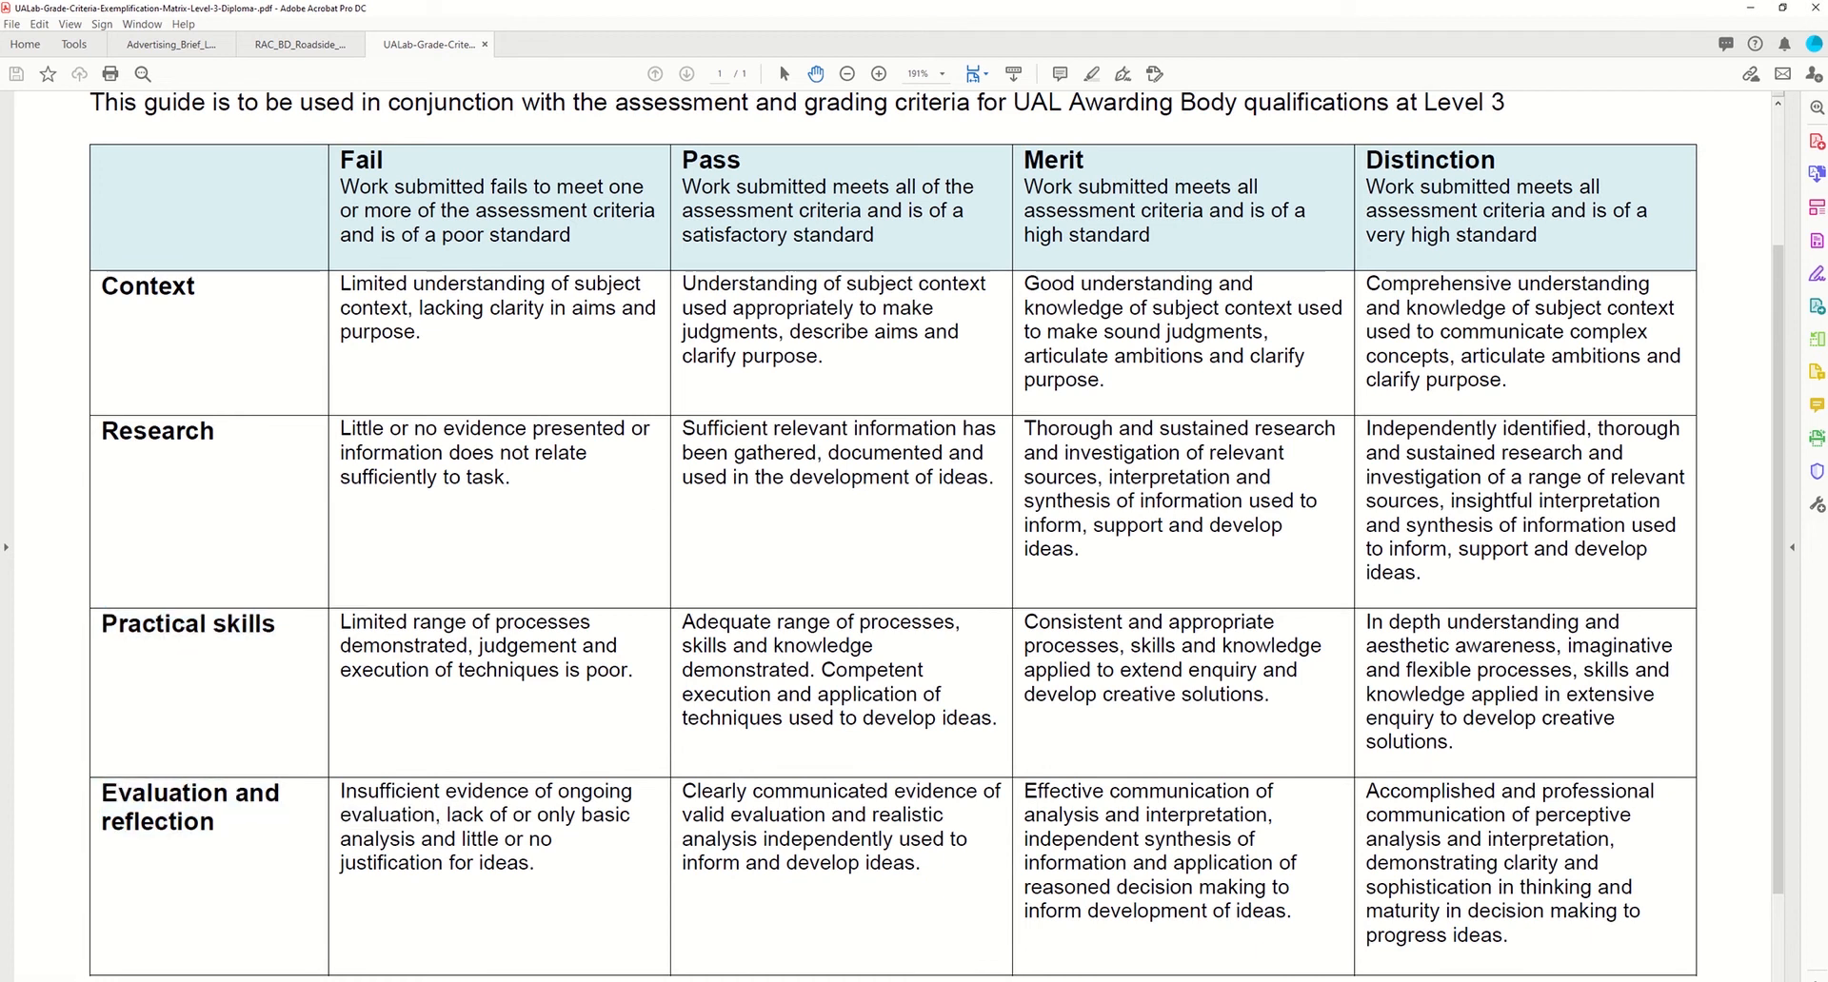
# Step: Return to the site and open the Primary menu in the Customizer's Menus section
pyautogui.moveTo(649, 980)
pyautogui.click(574, 940)
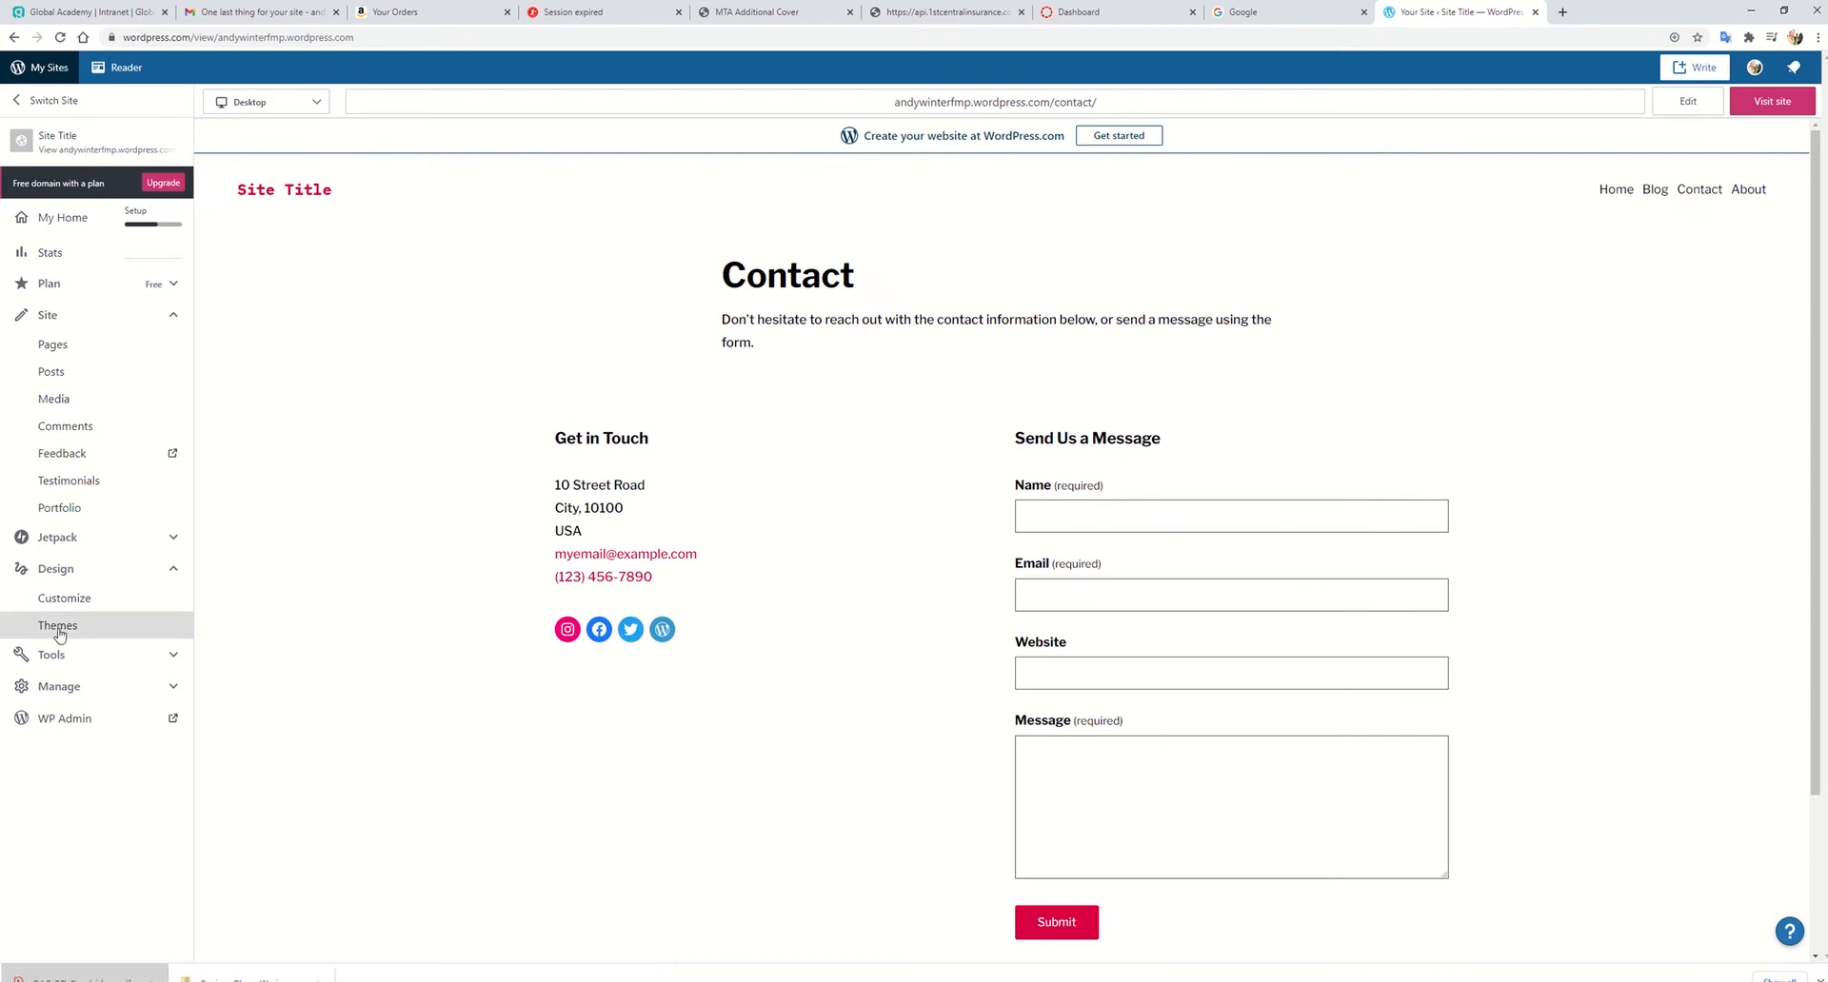
pyautogui.click(66, 598)
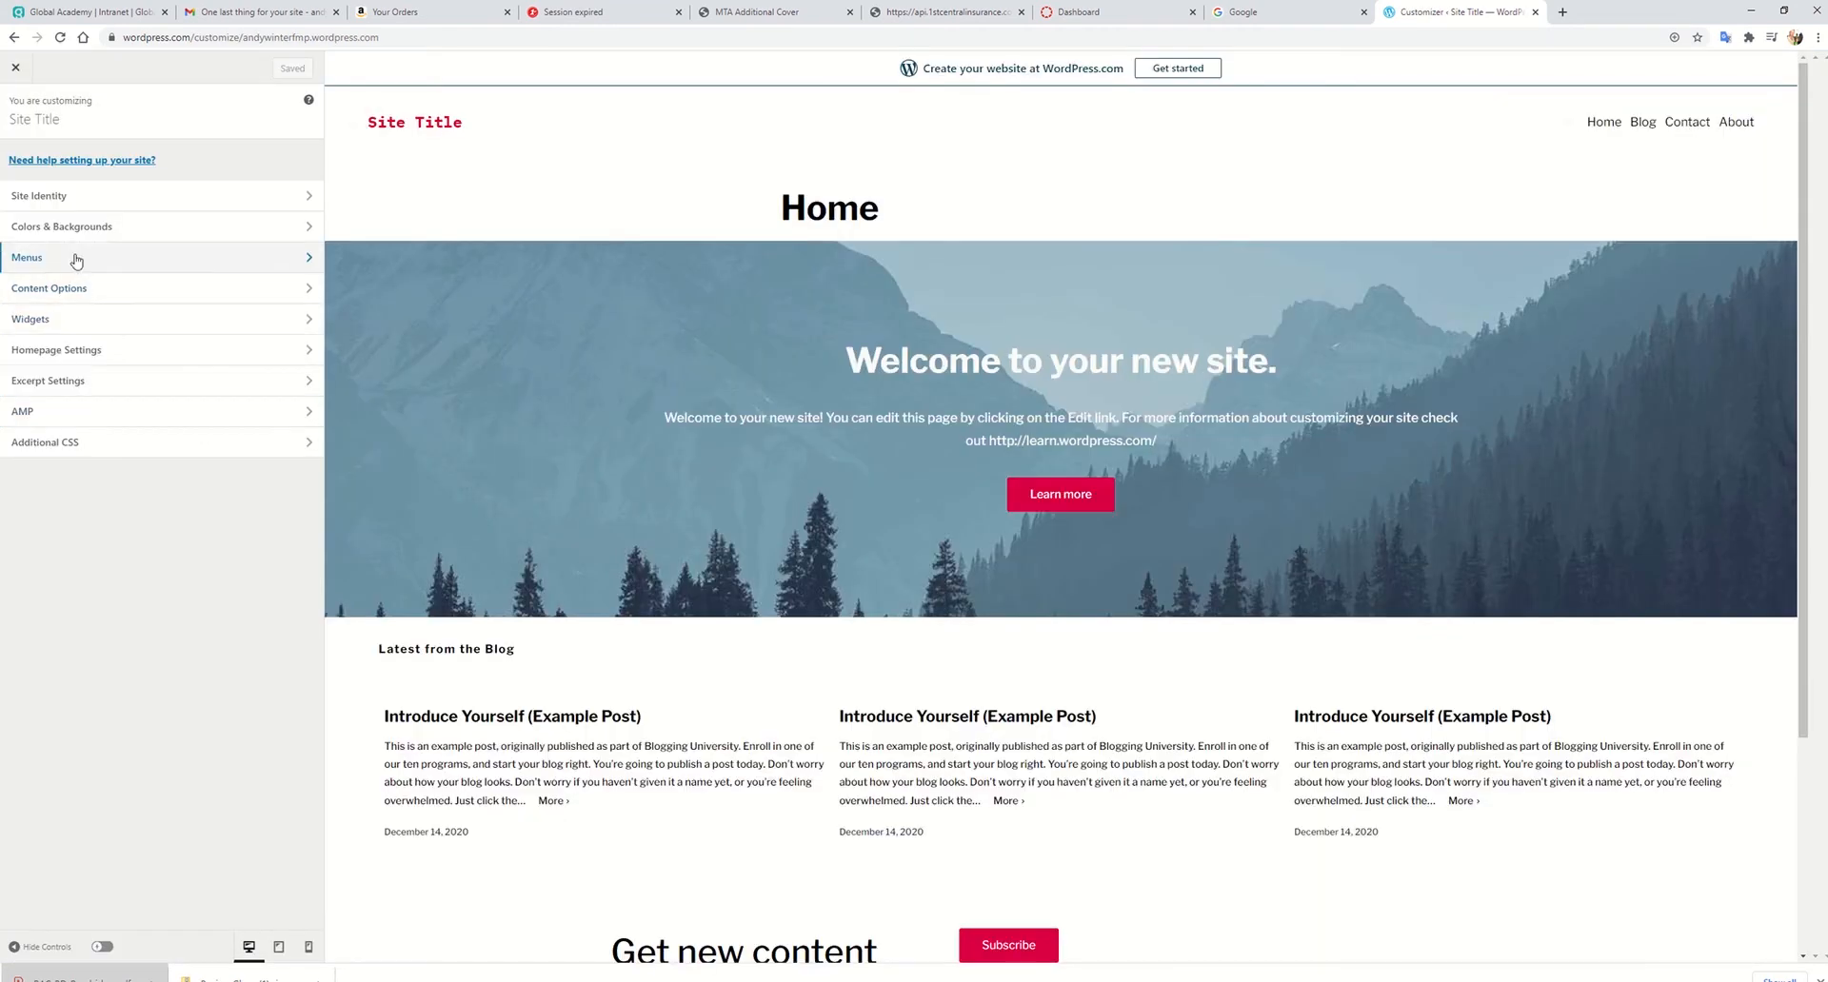
pyautogui.click(76, 259)
pyautogui.click(71, 187)
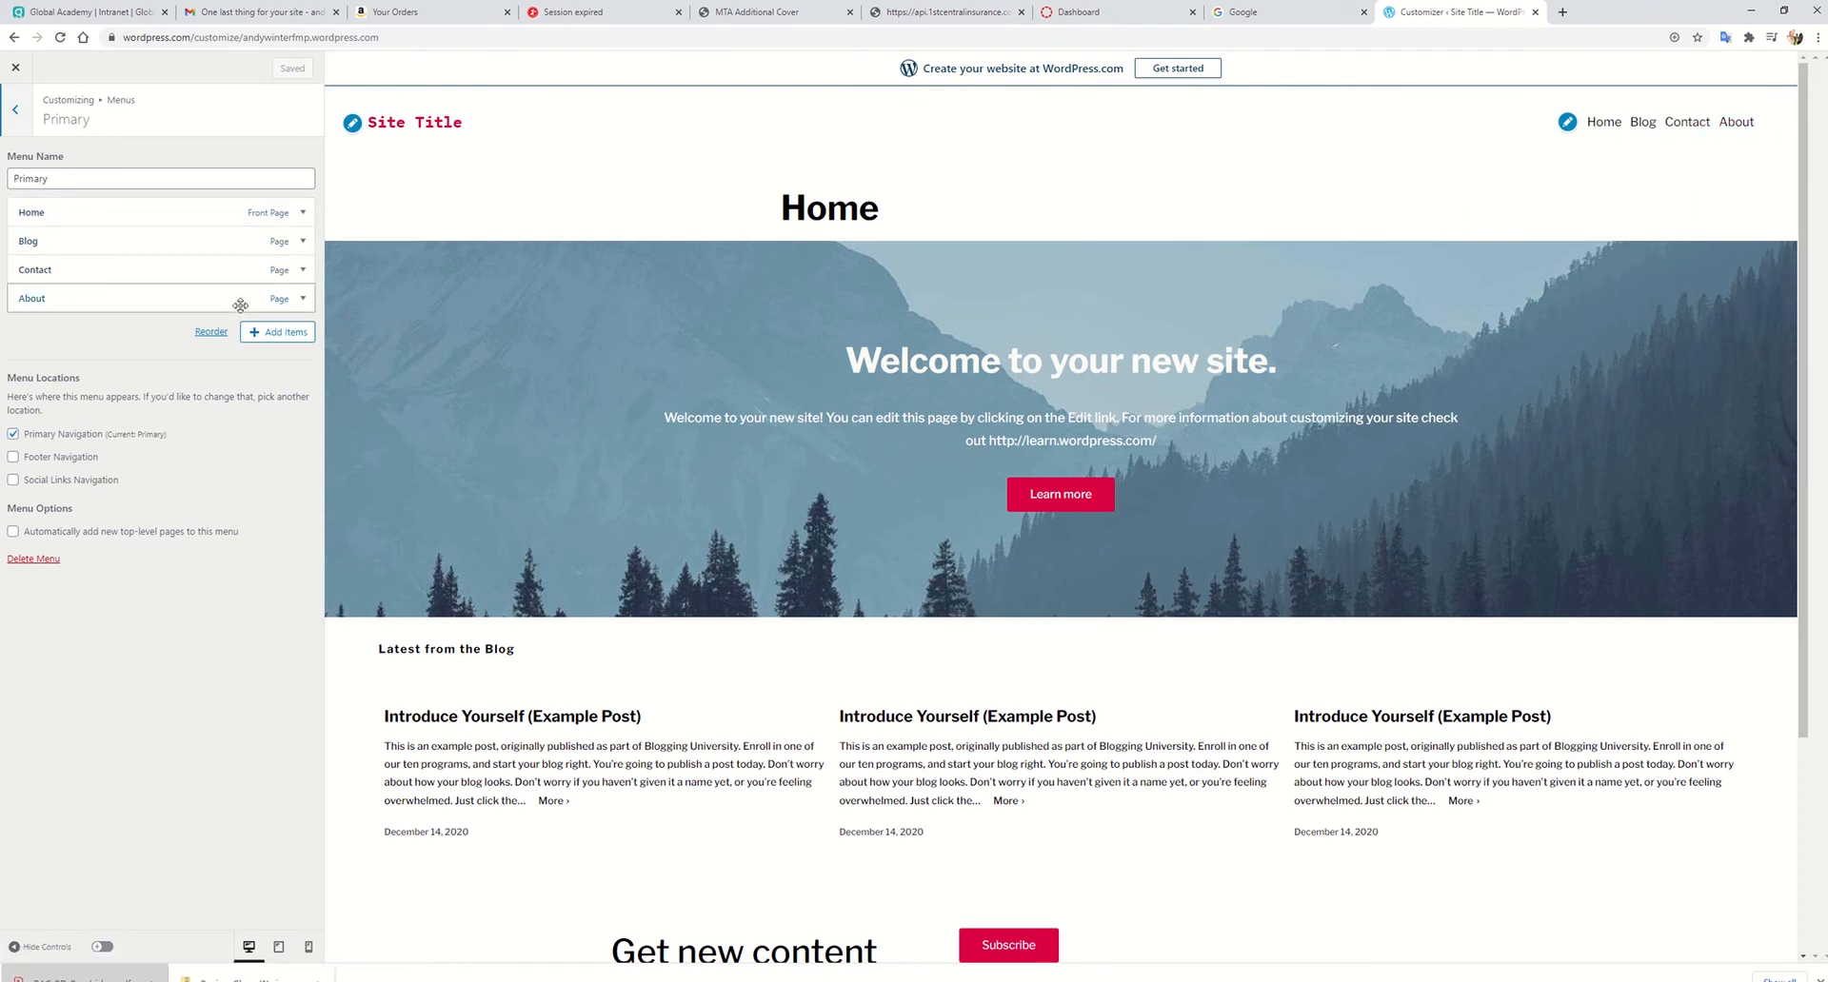
# Step: Add a new page named Audio to the Primary menu
pyautogui.click(274, 332)
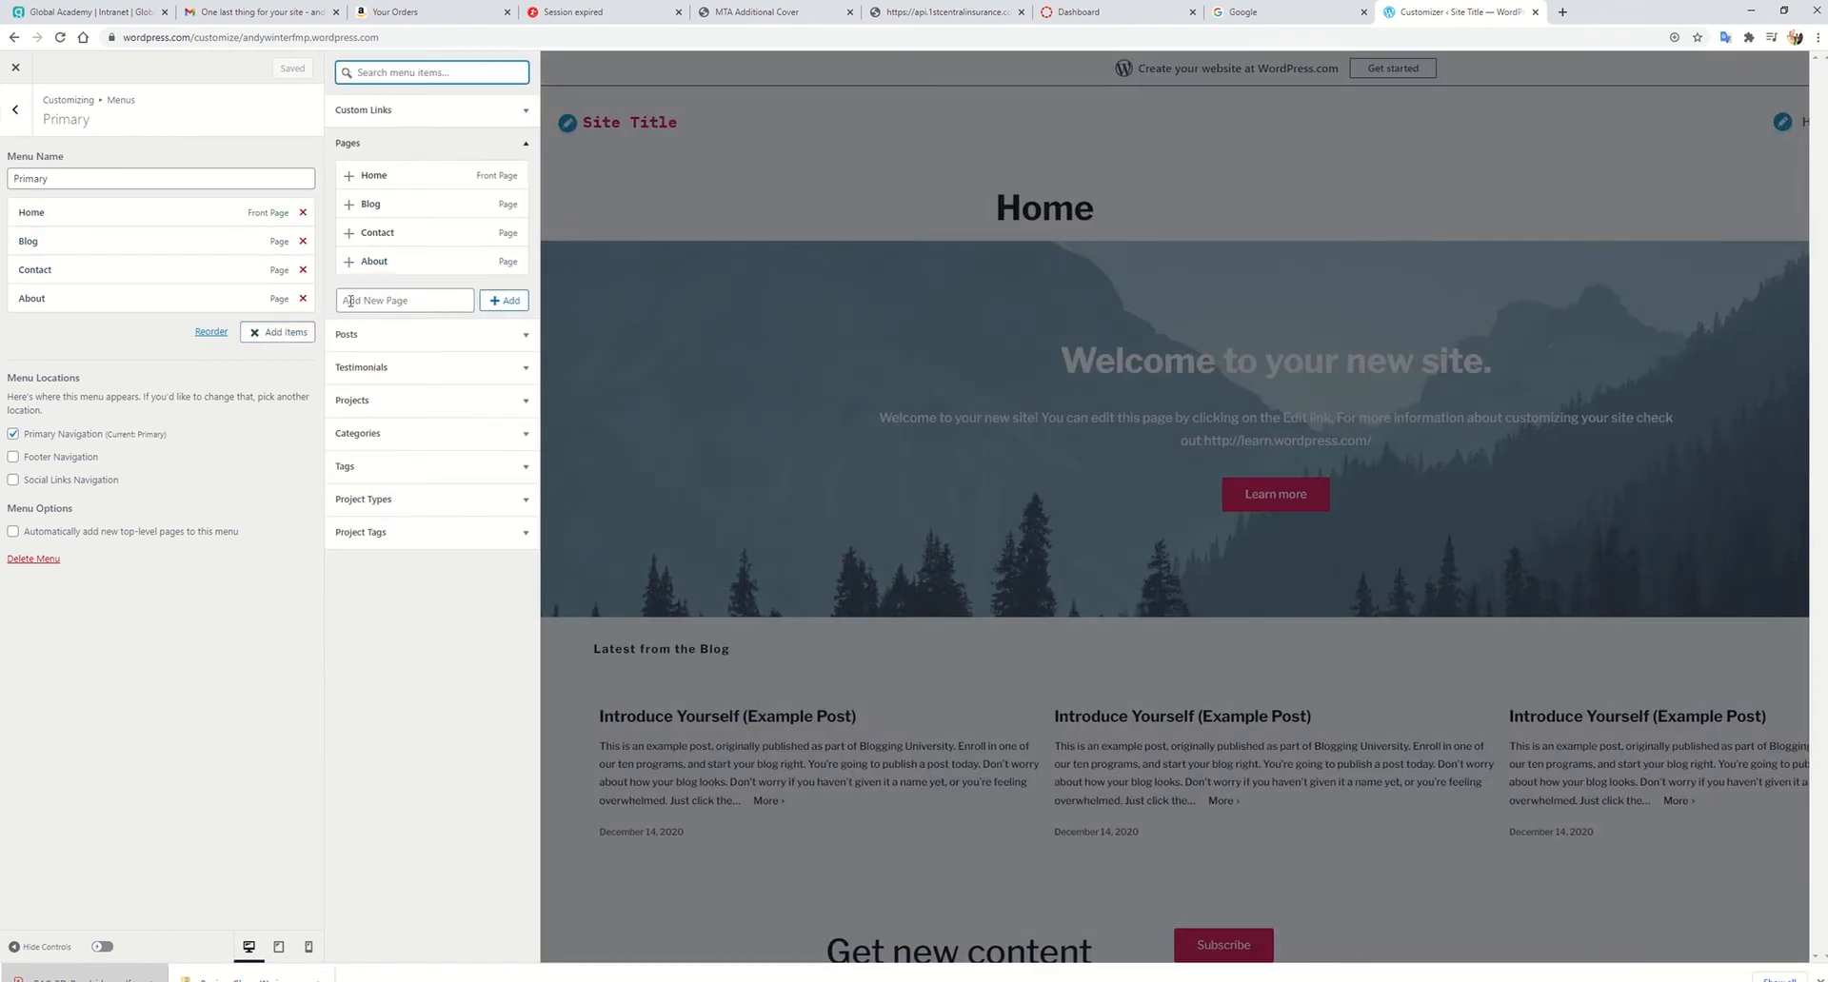
pyautogui.click(410, 150)
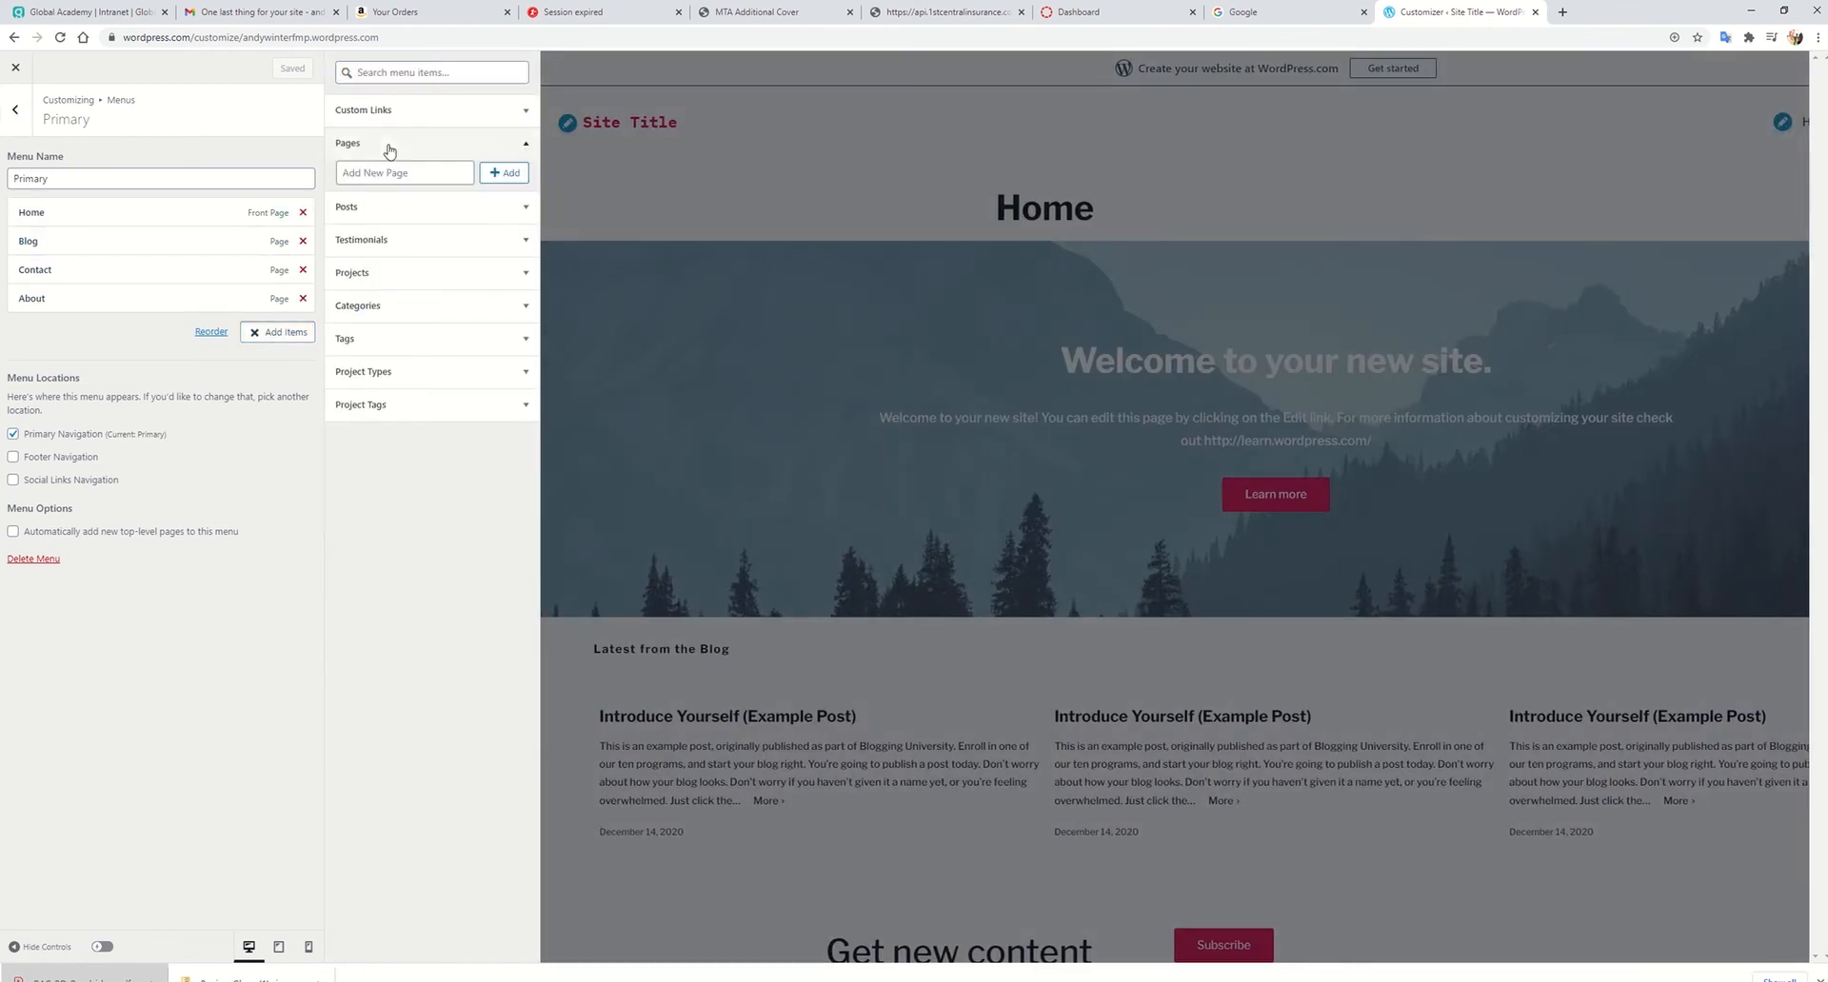
pyautogui.click(399, 333)
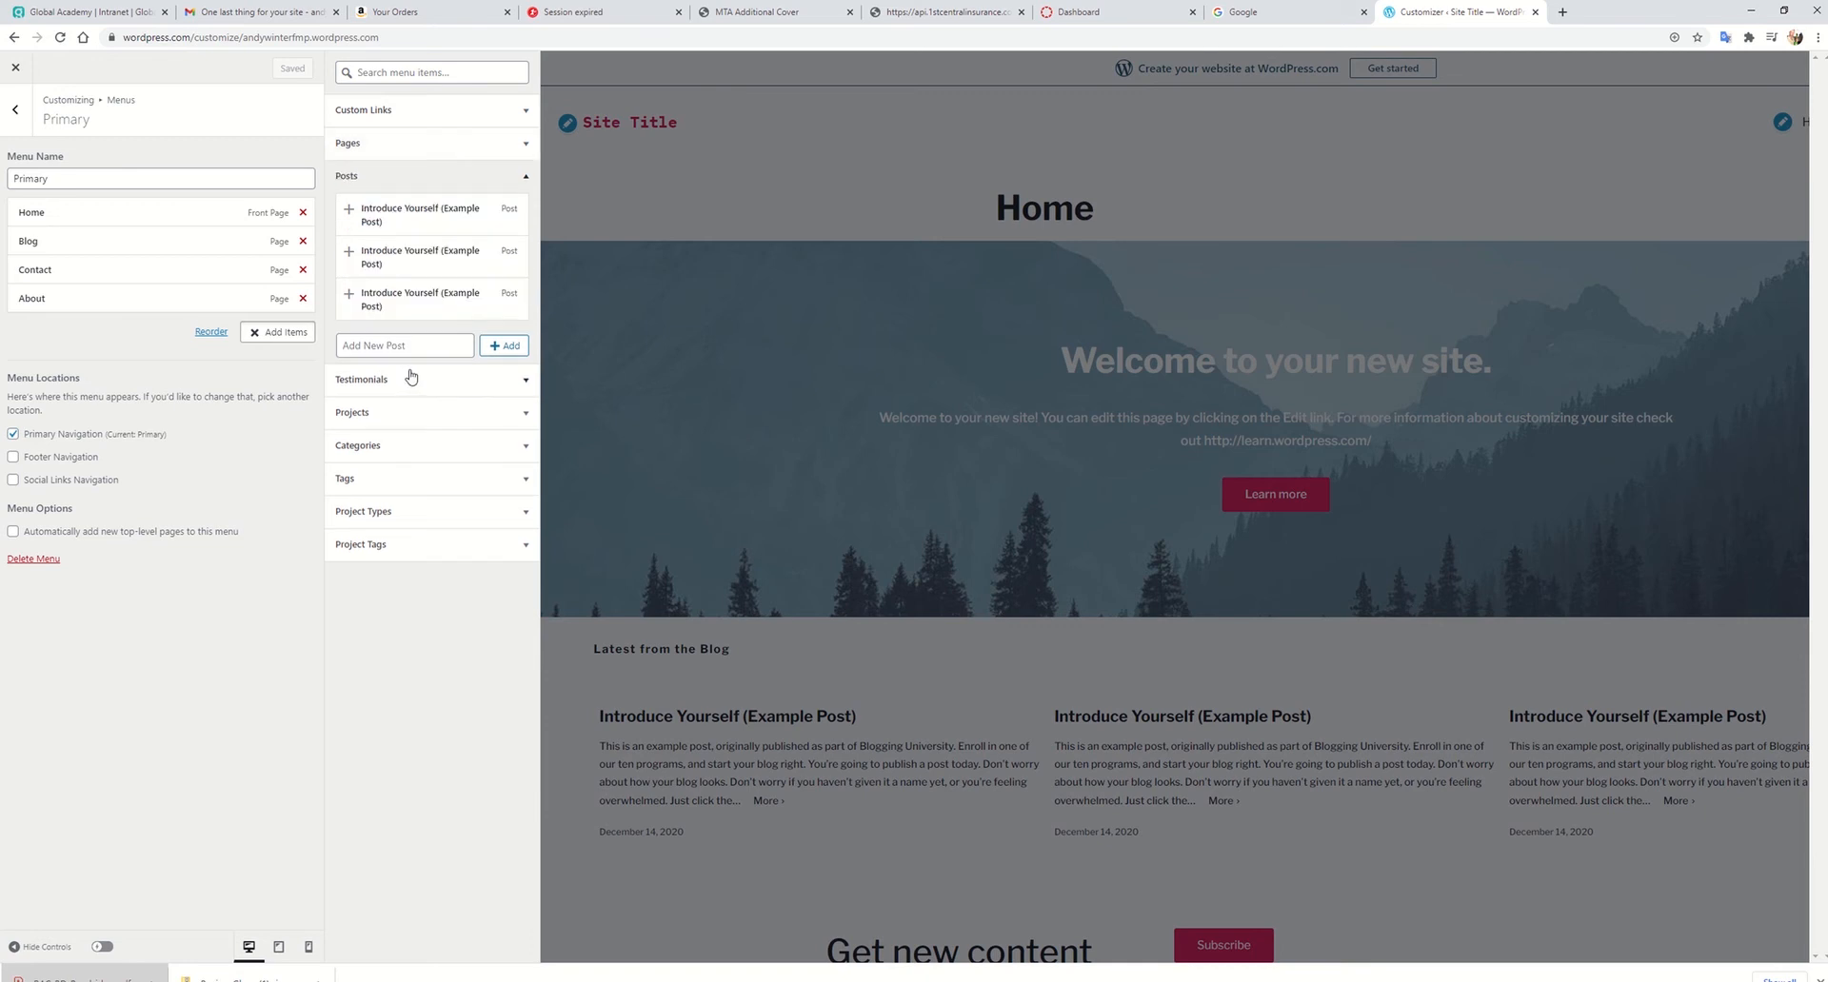
pyautogui.click(419, 178)
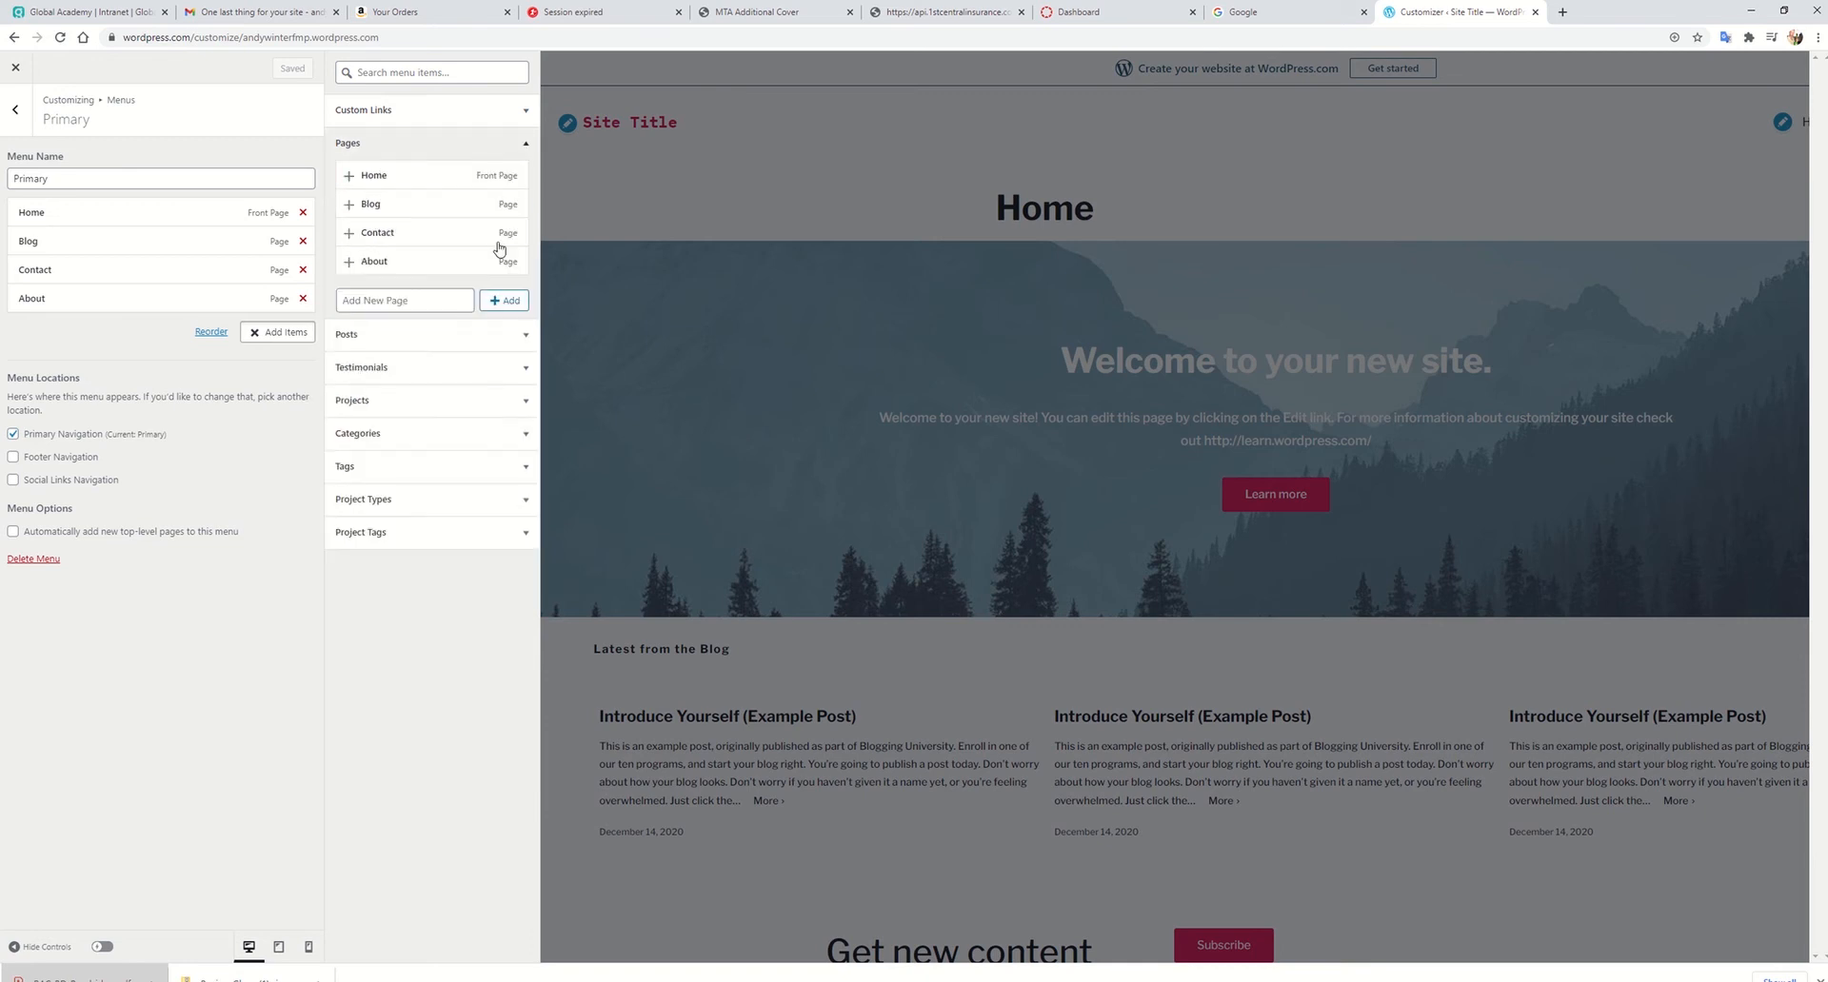
pyautogui.click(405, 301)
pyautogui.write('Audio')
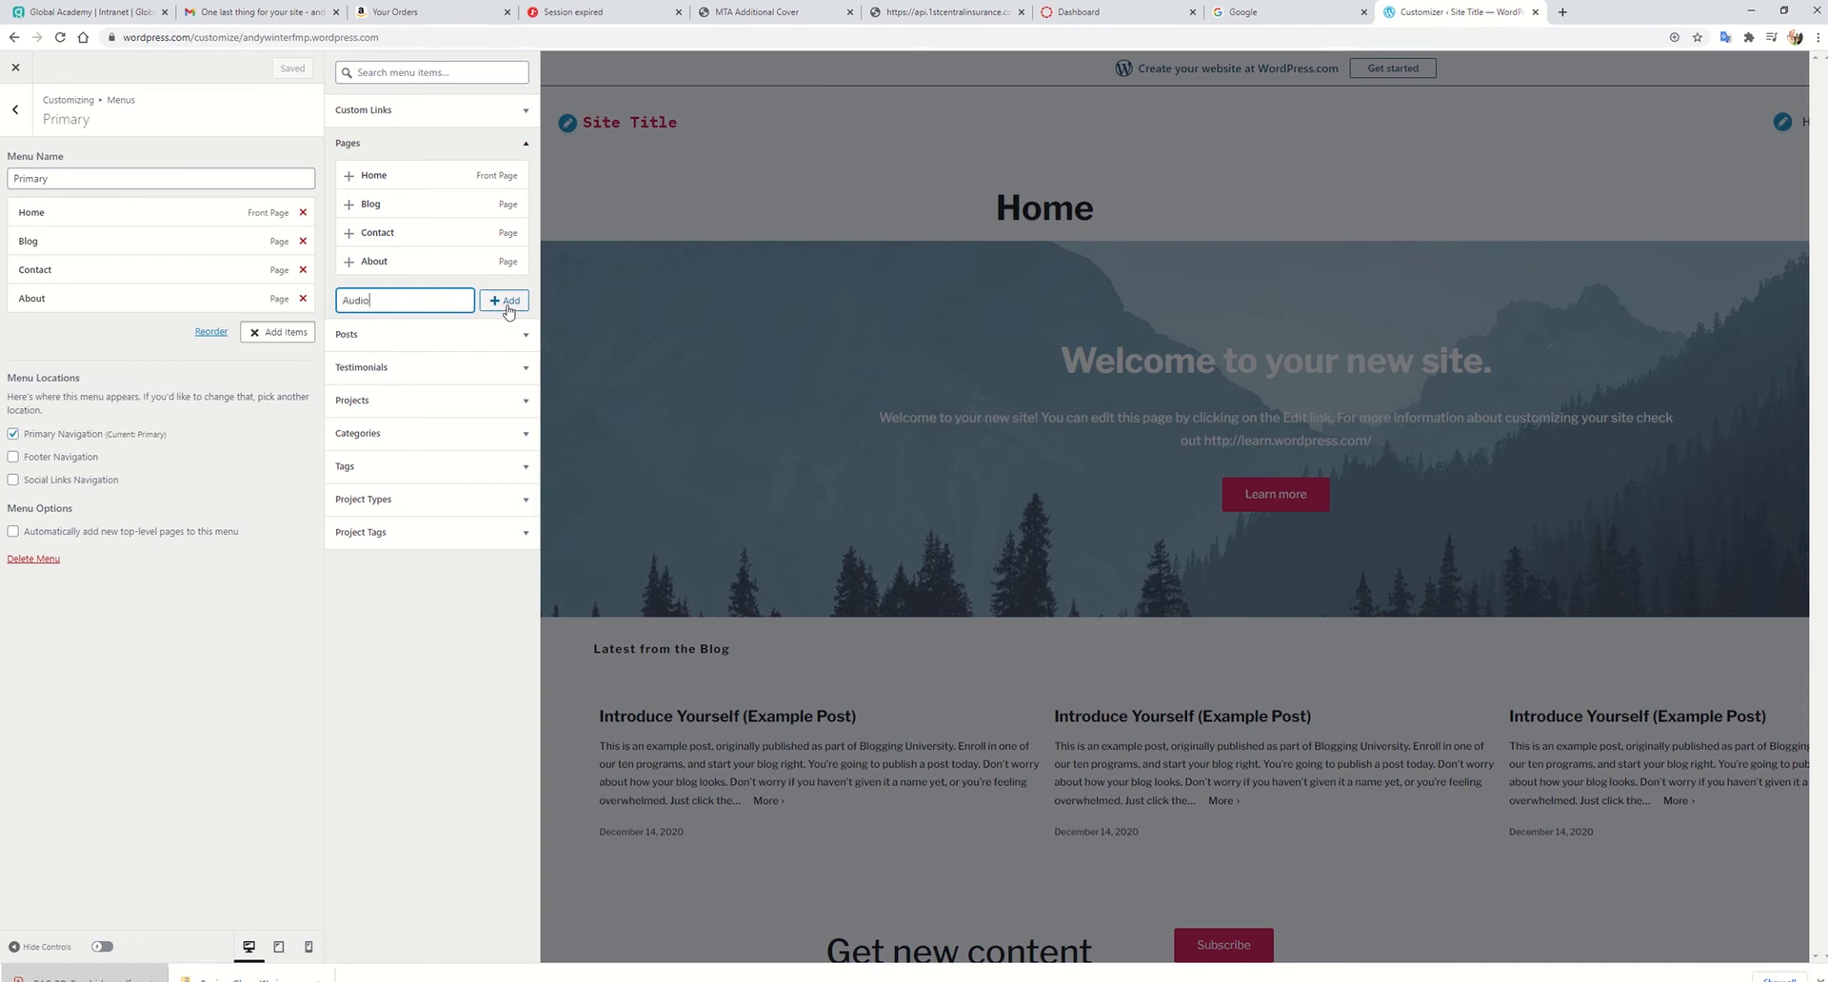
pyautogui.click(504, 301)
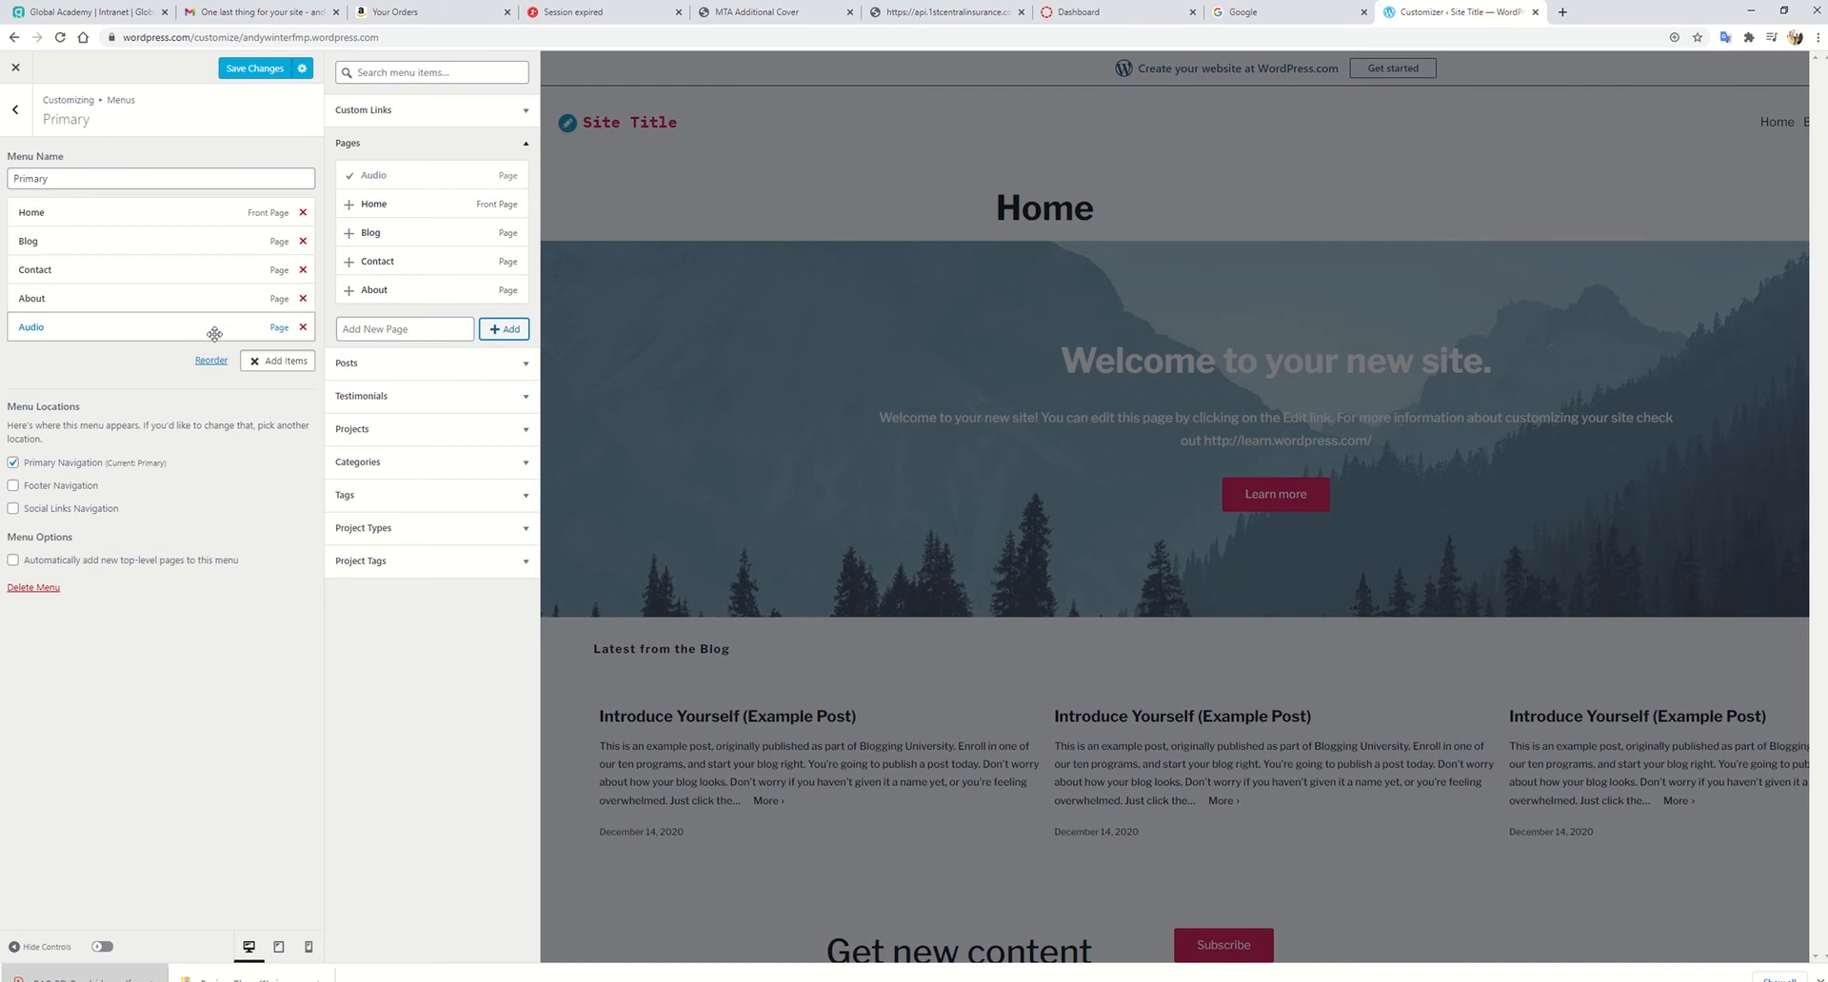
# Step: Add new pages named Video, Digital and FMP to the Primary menu
pyautogui.click(424, 329)
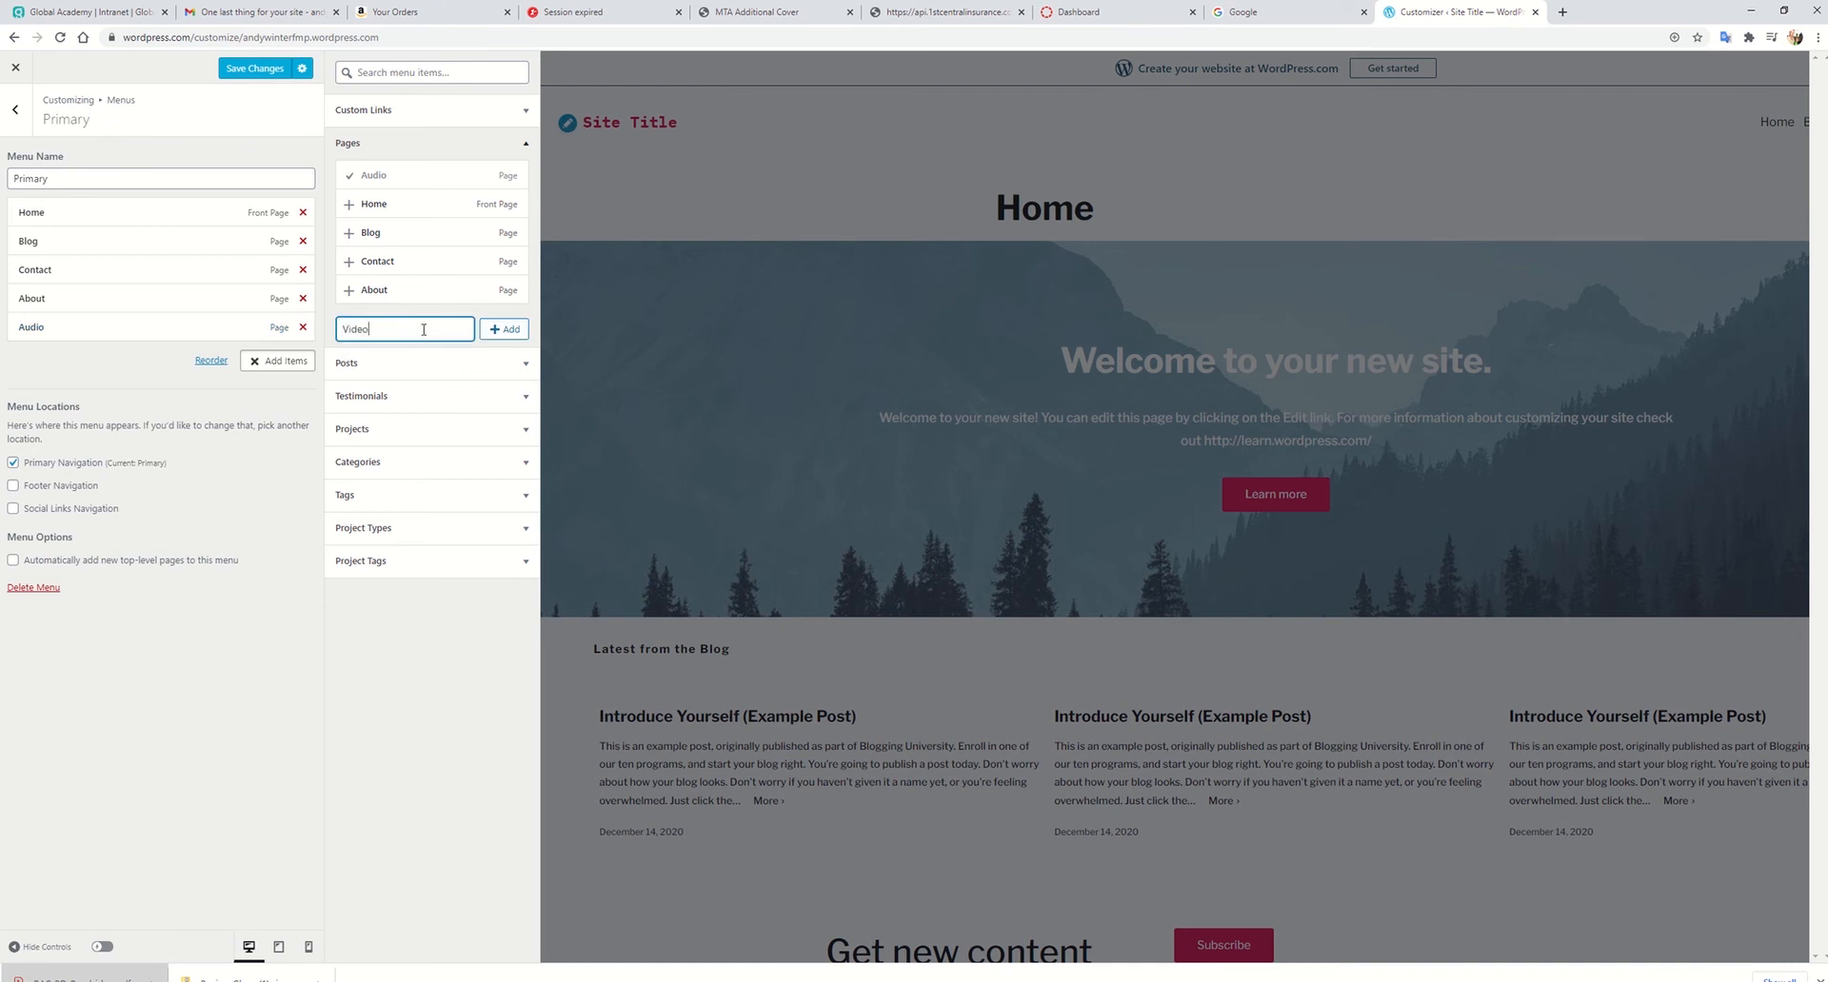
pyautogui.click(503, 329)
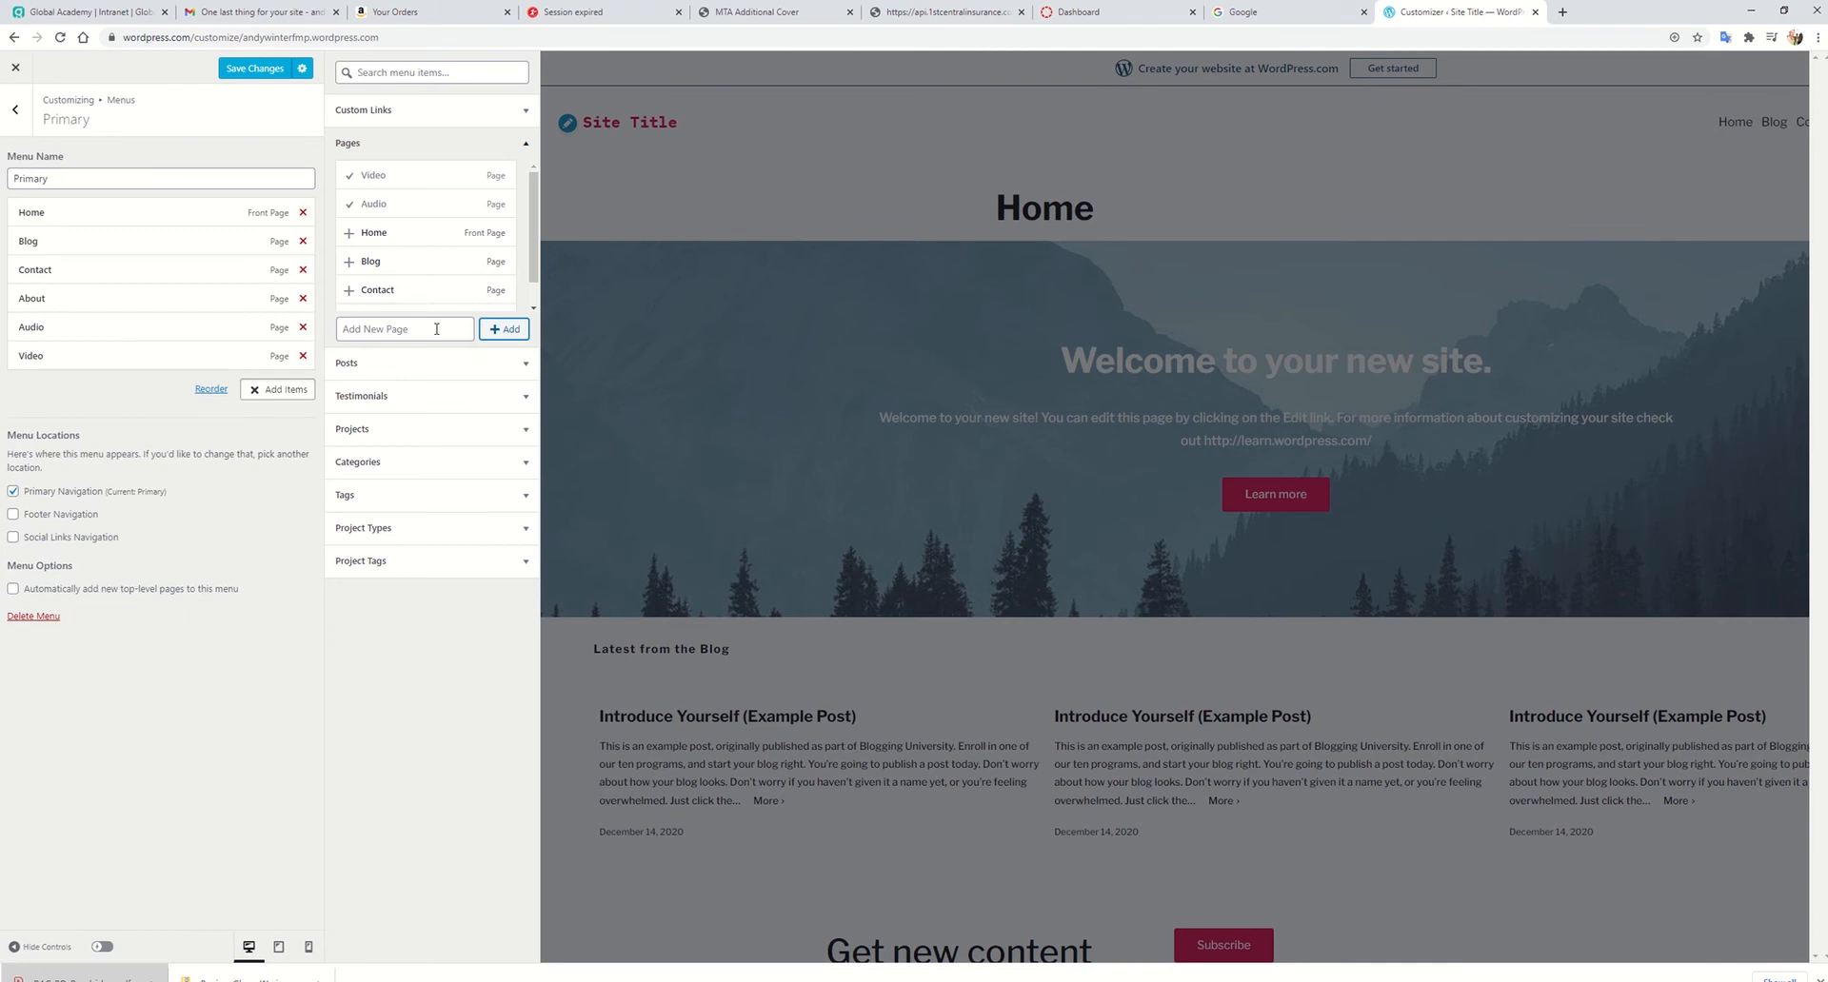
pyautogui.click(436, 328)
pyautogui.write('Digital')
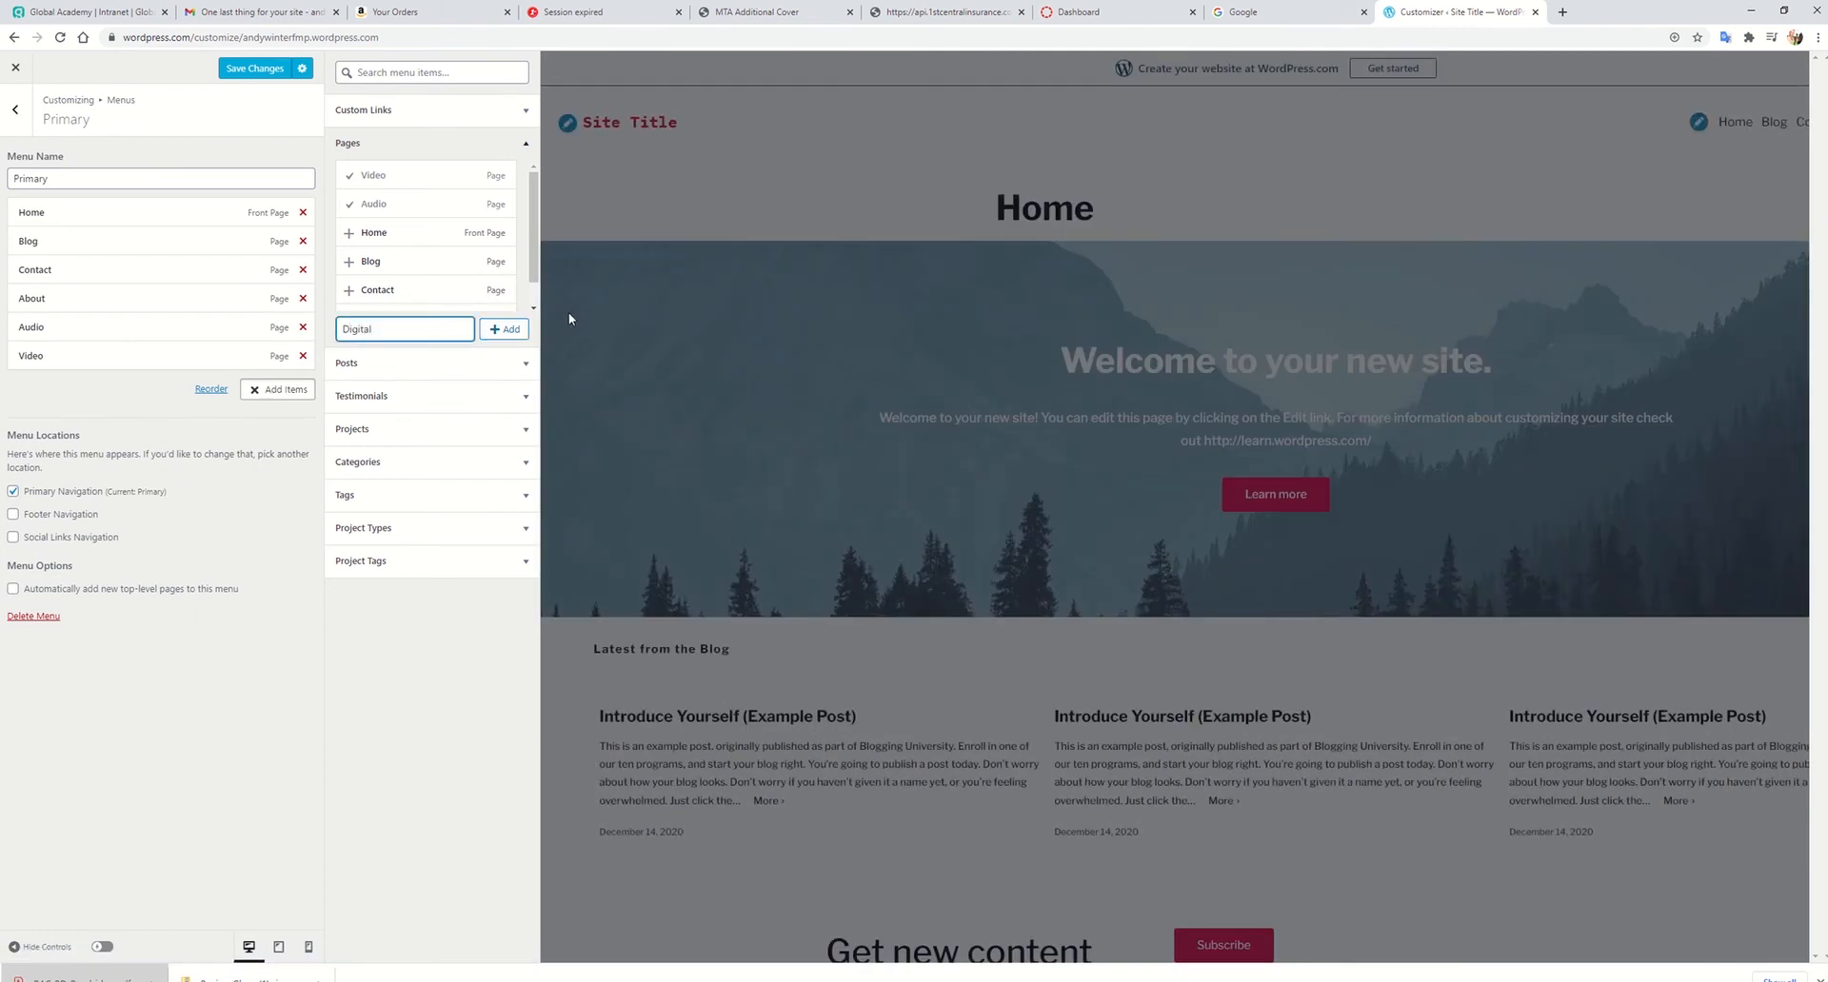
pyautogui.click(505, 329)
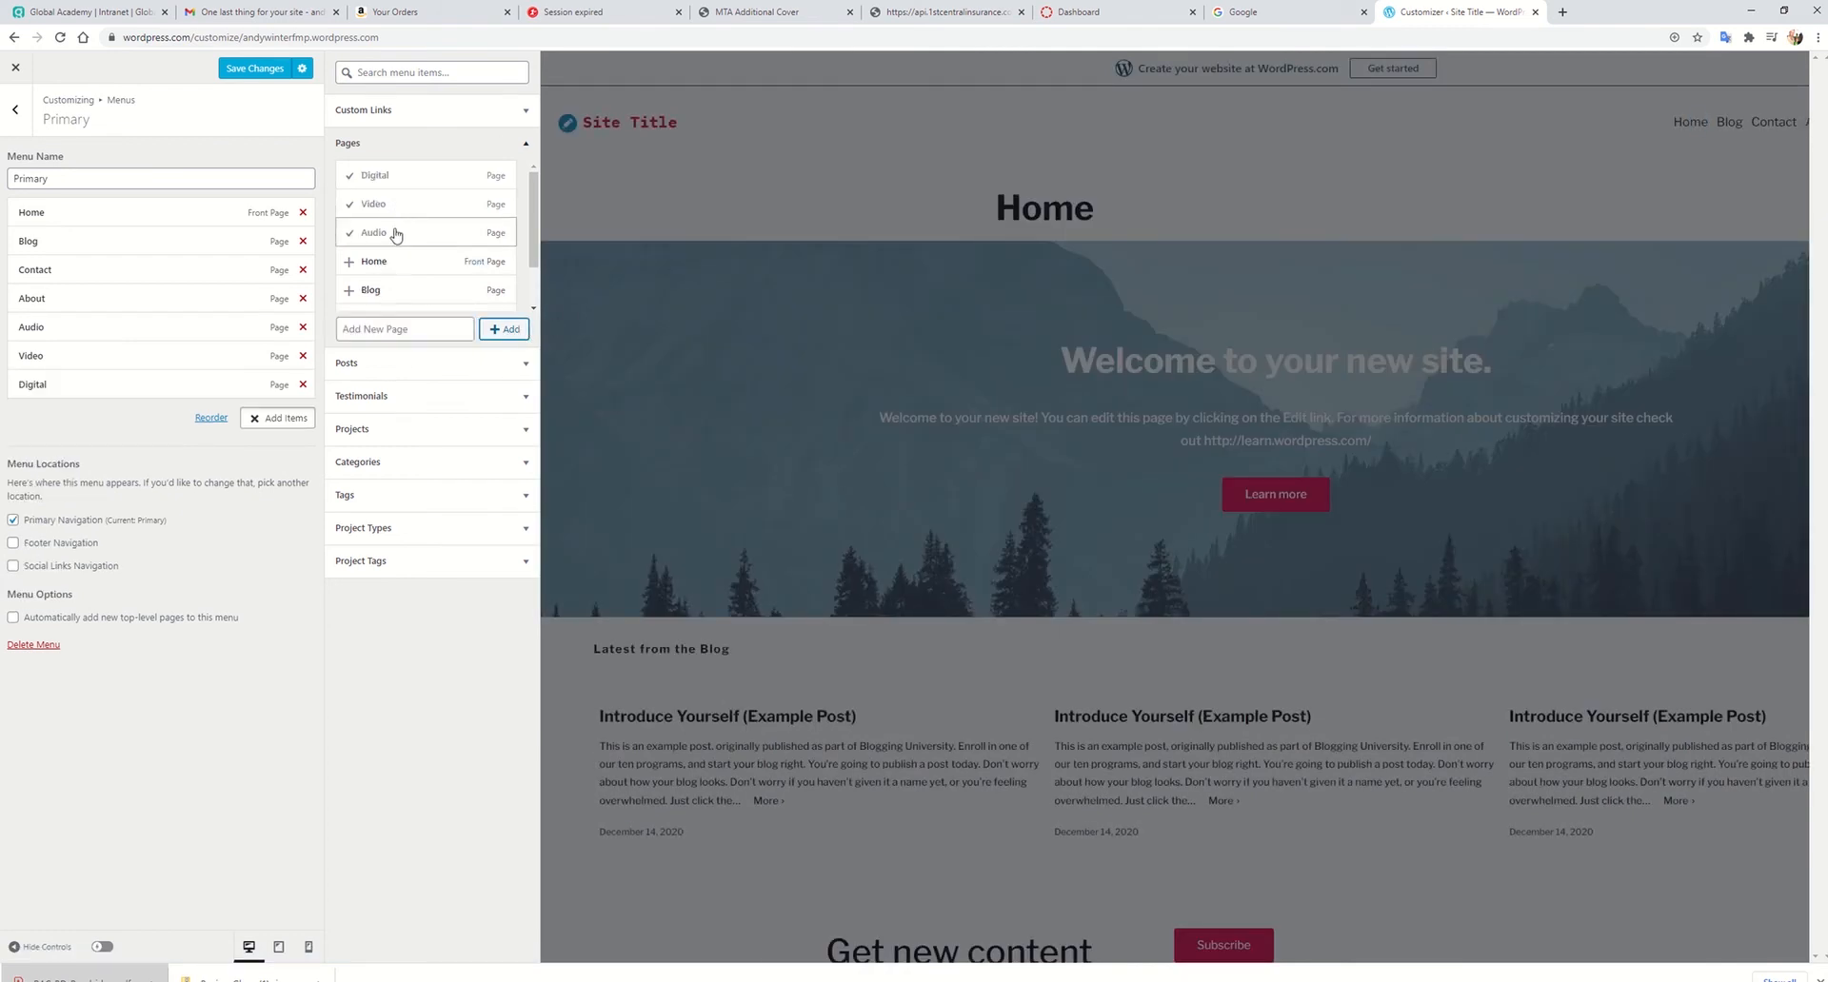
pyautogui.click(410, 330)
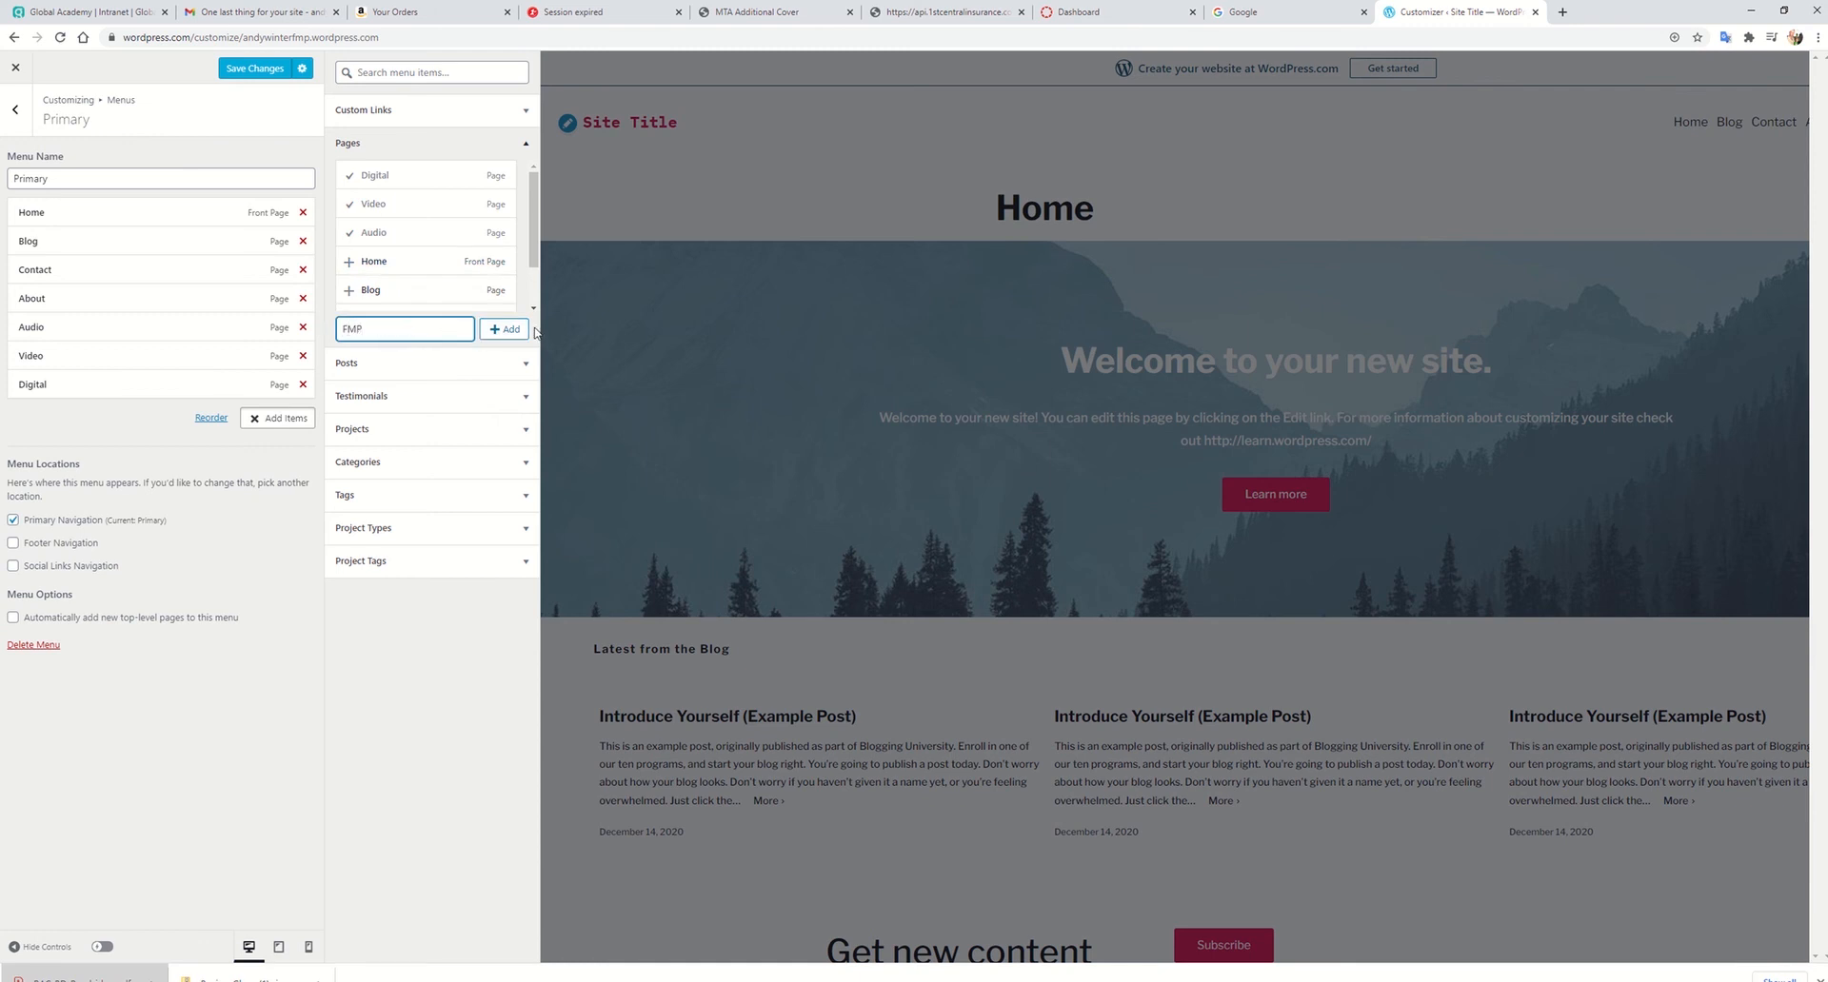
pyautogui.click(505, 330)
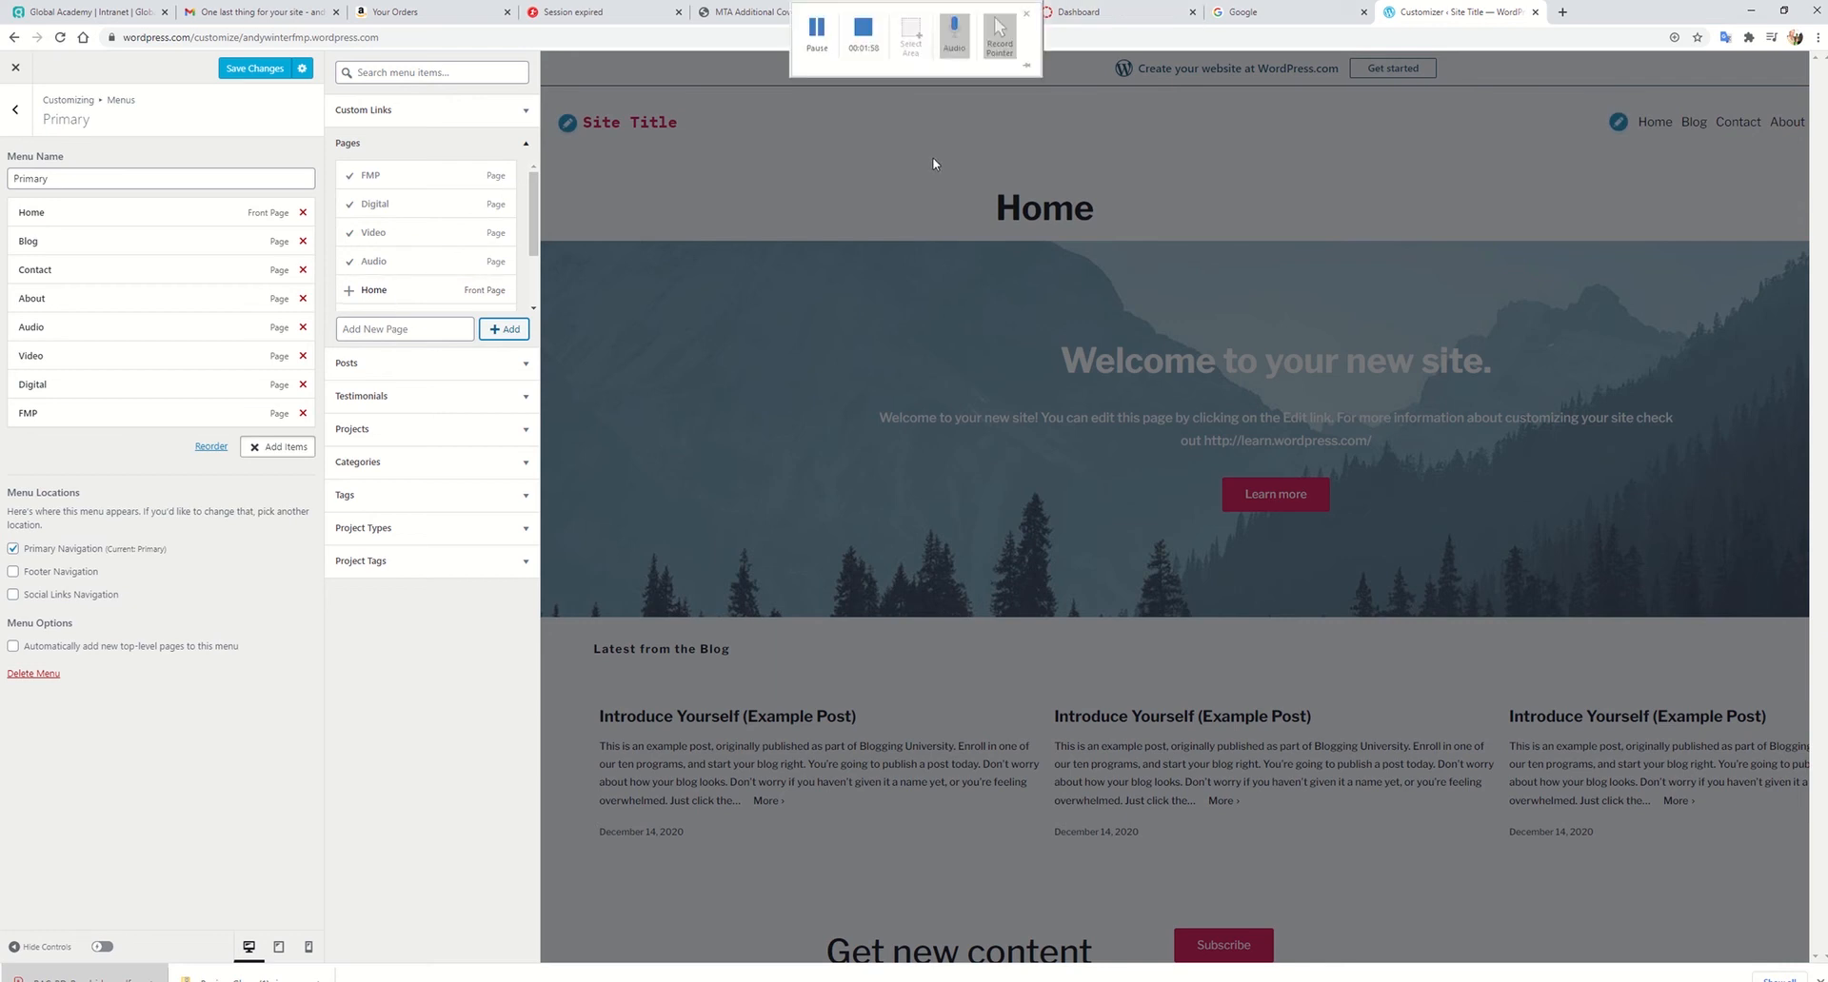
# Step: Add new pages named context and research to the Primary menu, matching the criteria document
pyautogui.hotkey('alt', 'Tab')
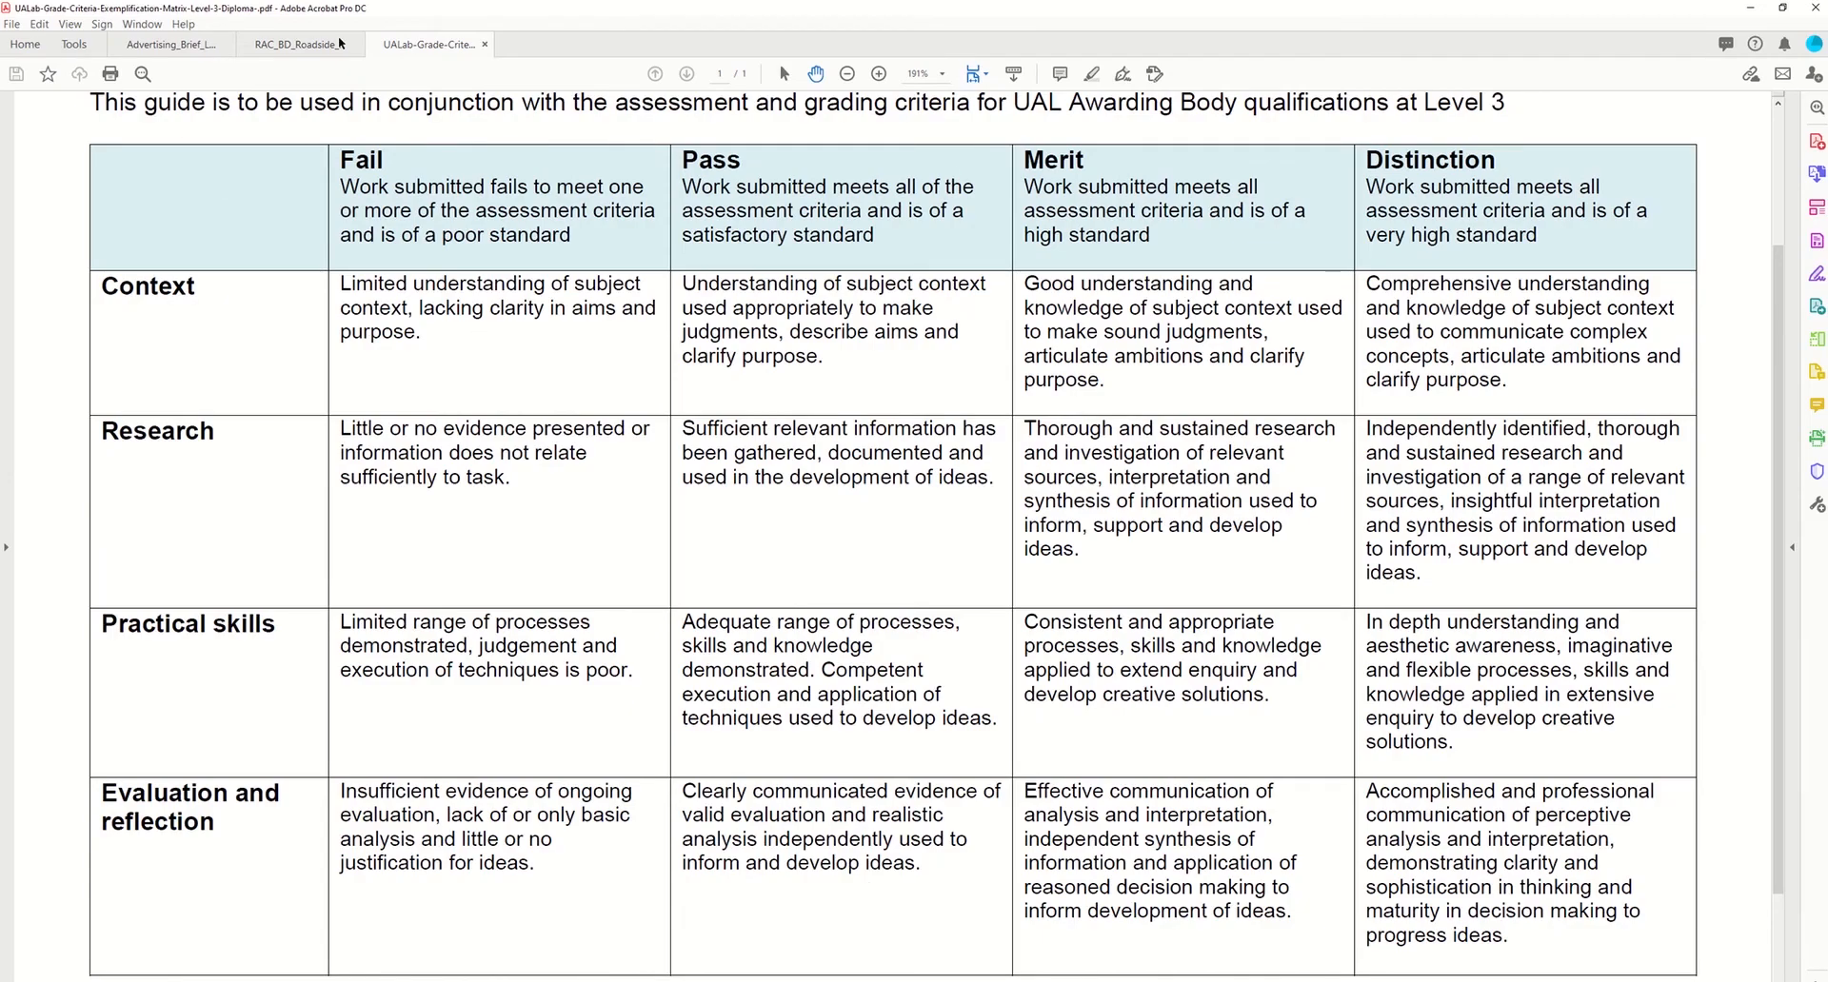
pyautogui.hotkey('alt', 'Tab')
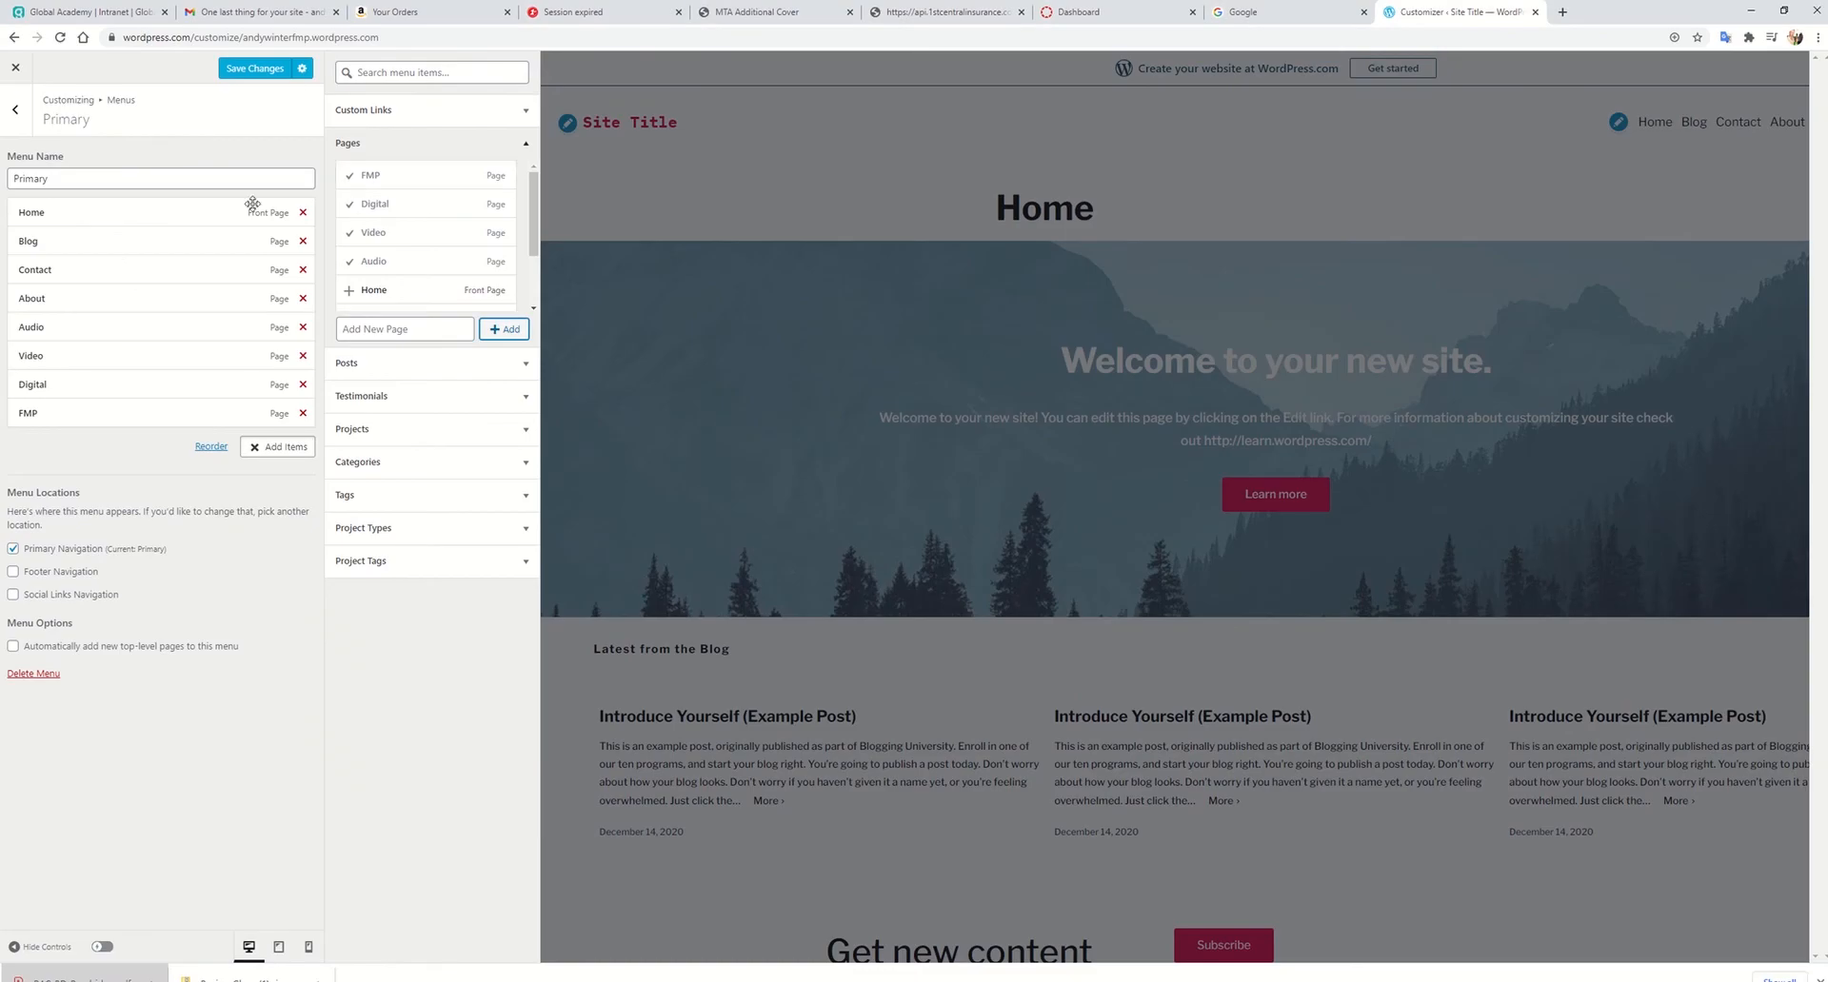
pyautogui.click(386, 326)
pyautogui.press('Return')
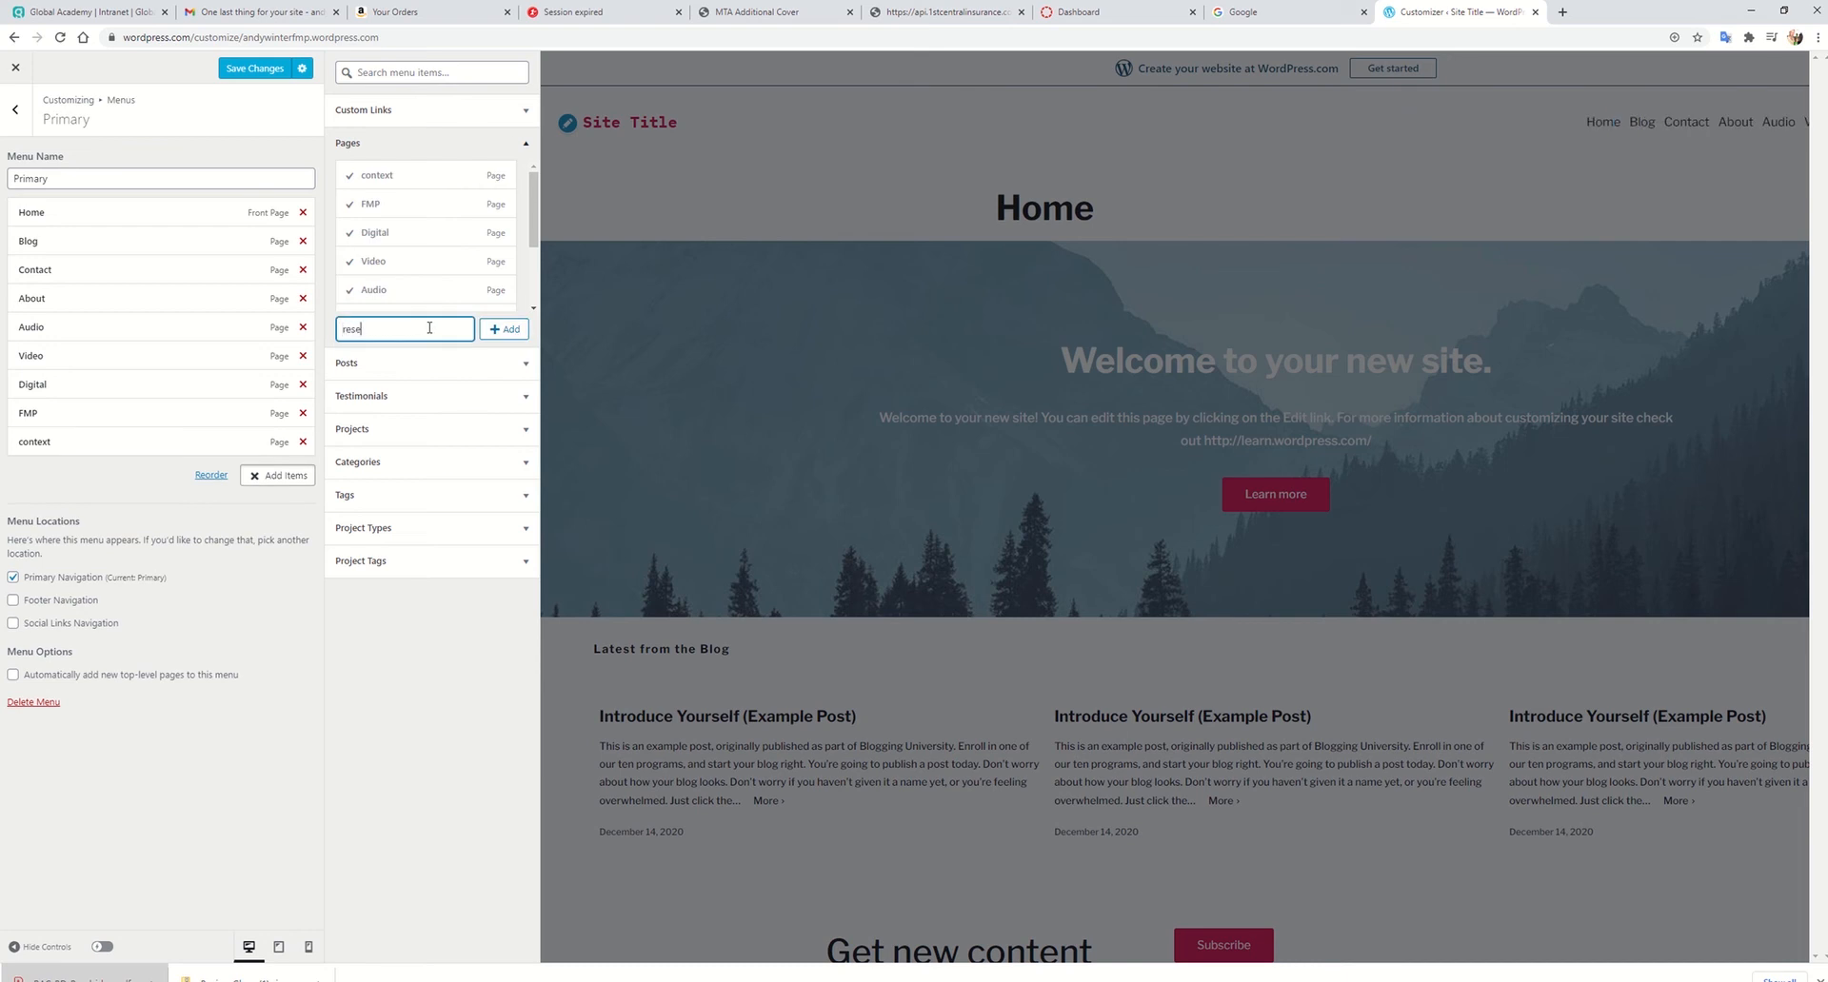
pyautogui.write('research')
pyautogui.press('Return')
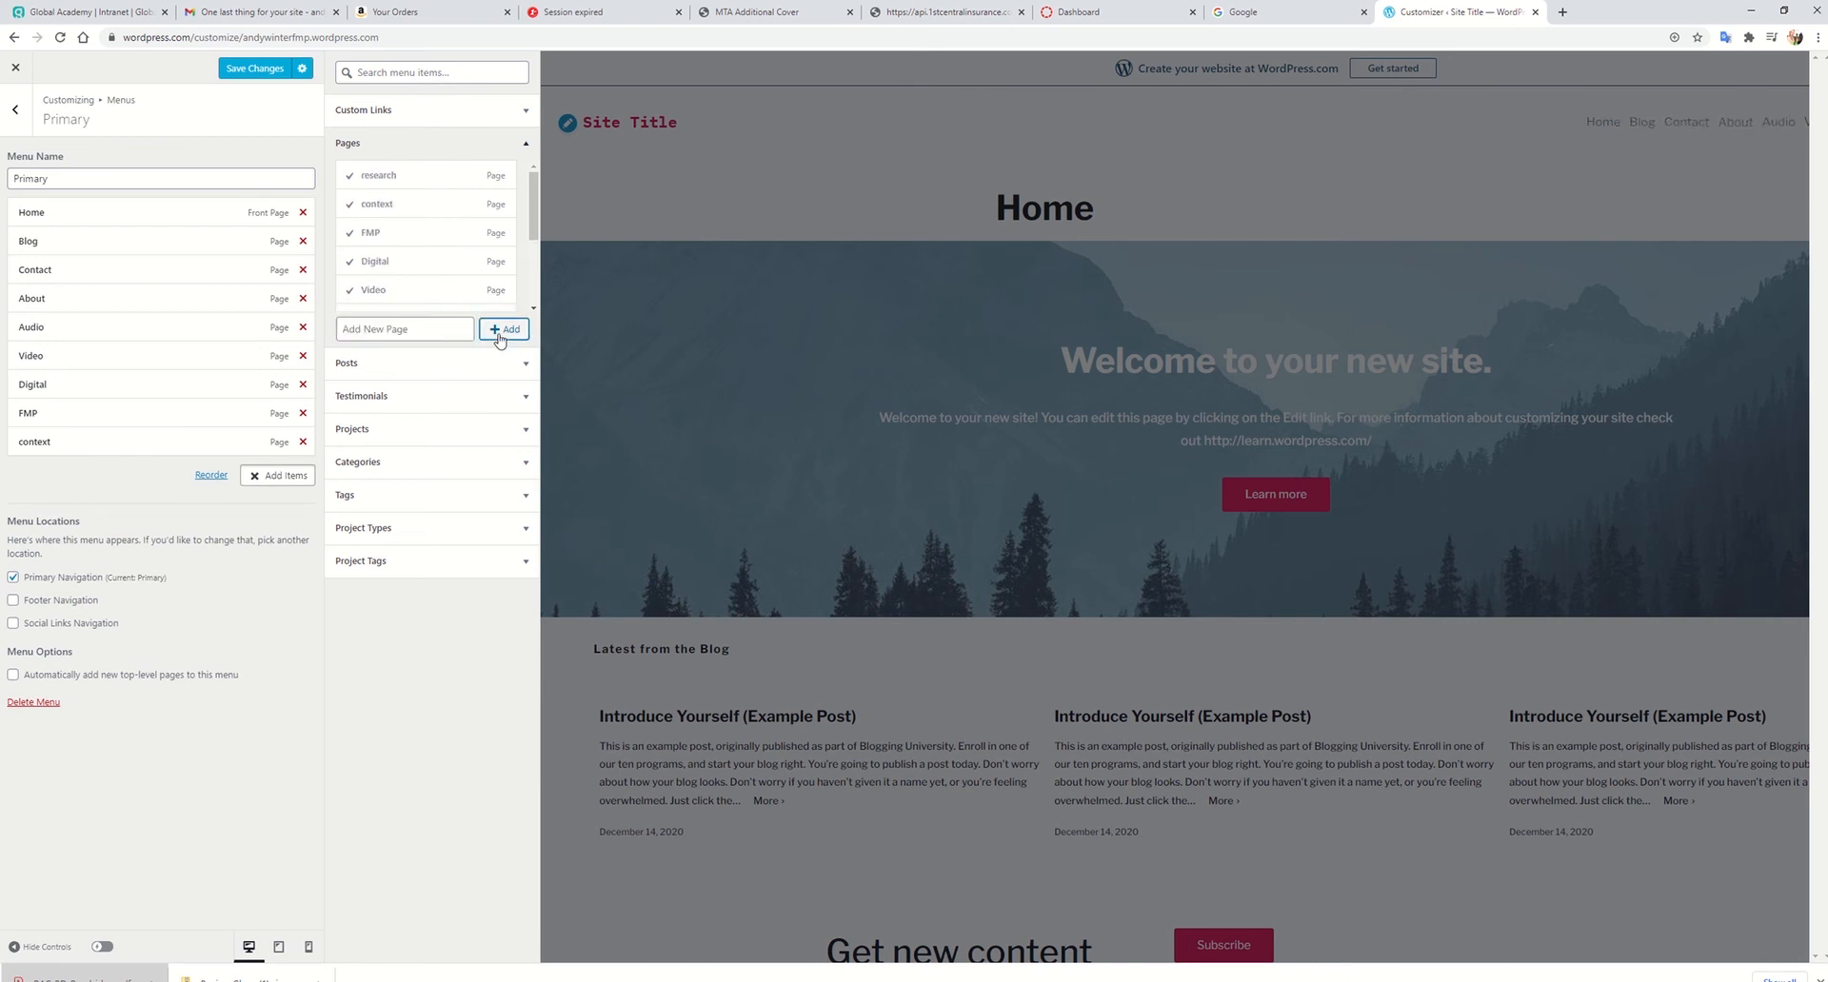
# Step: Add new pages named practical skill and evaluation to the Primary menu
pyautogui.hotkey('alt', 'Tab')
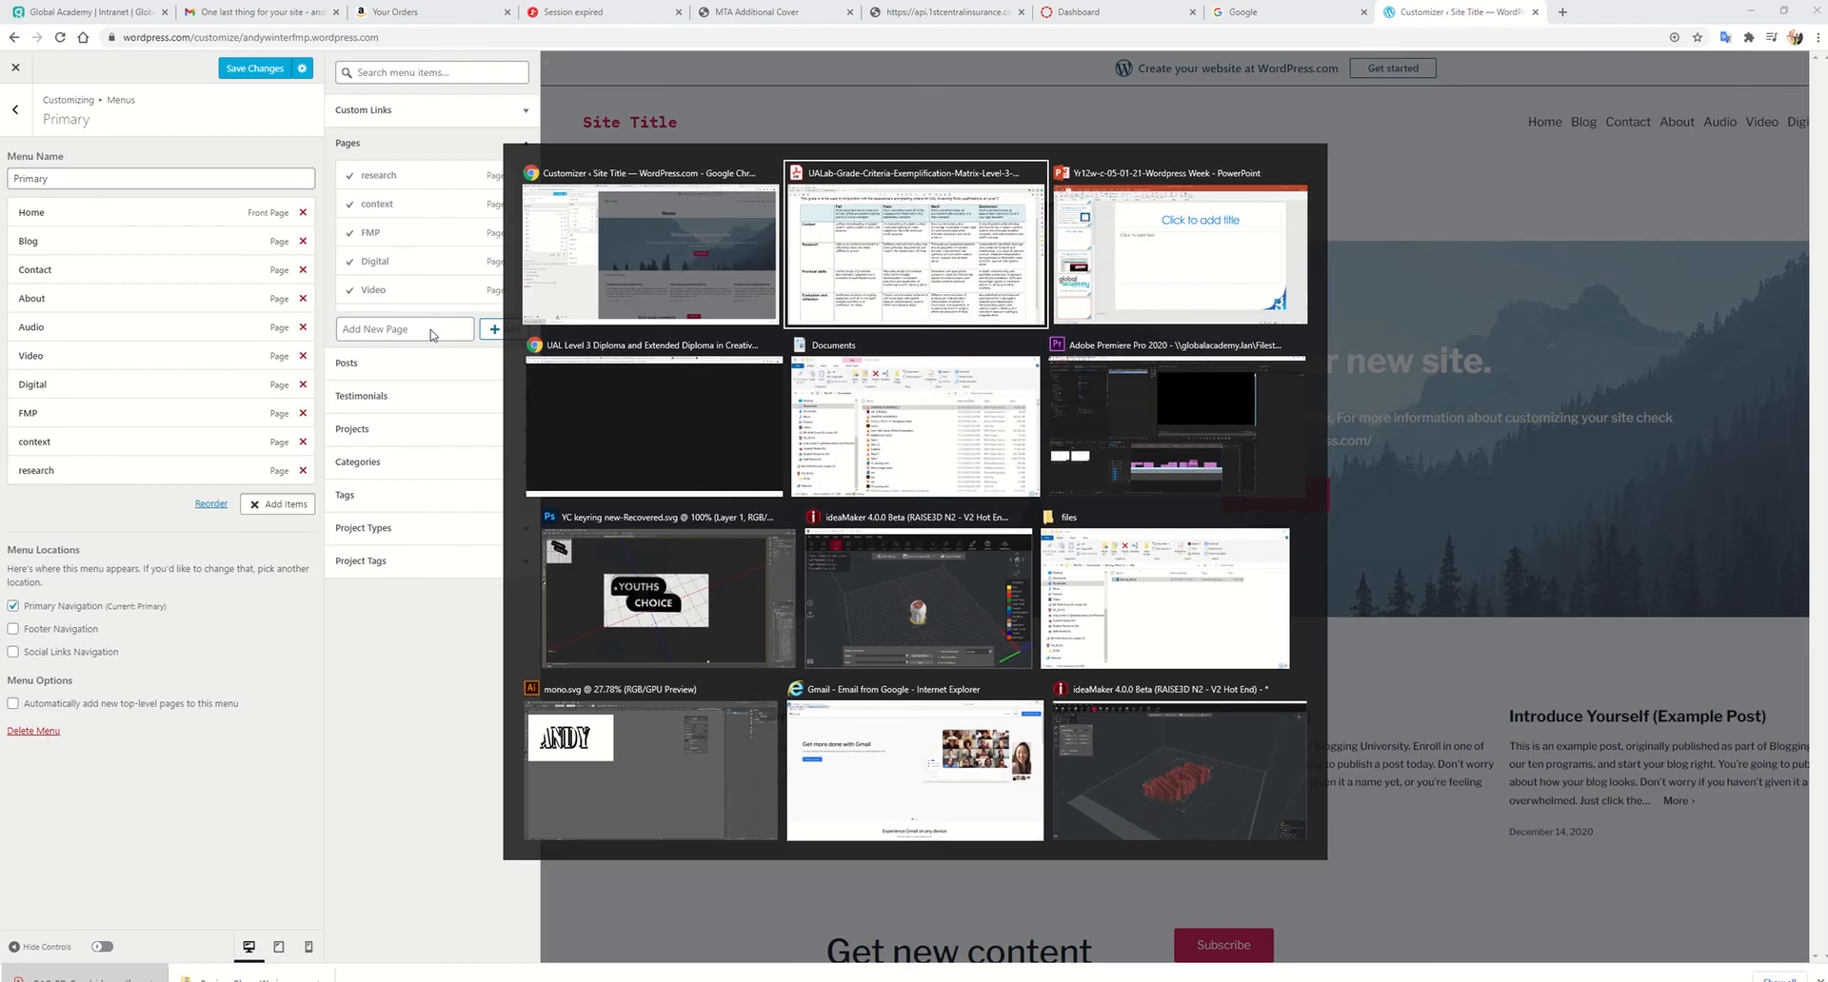
pyautogui.hotkey('alt', 'Tab')
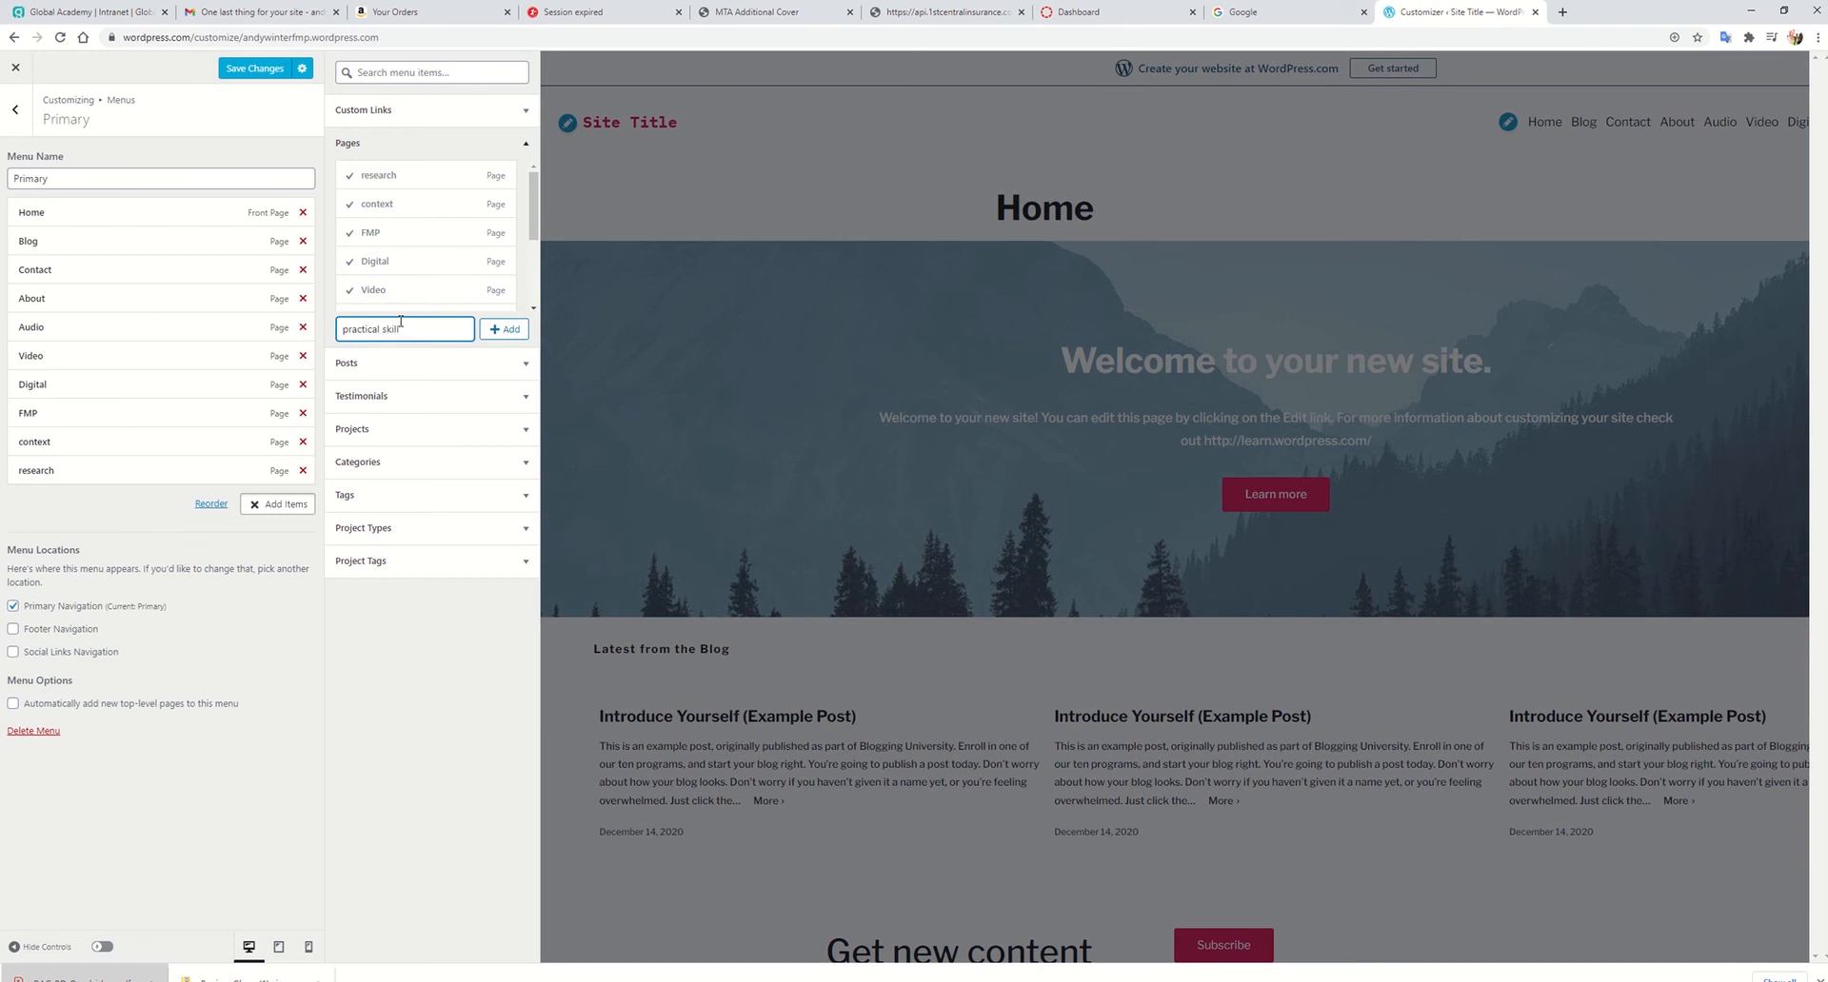
pyautogui.press('Return')
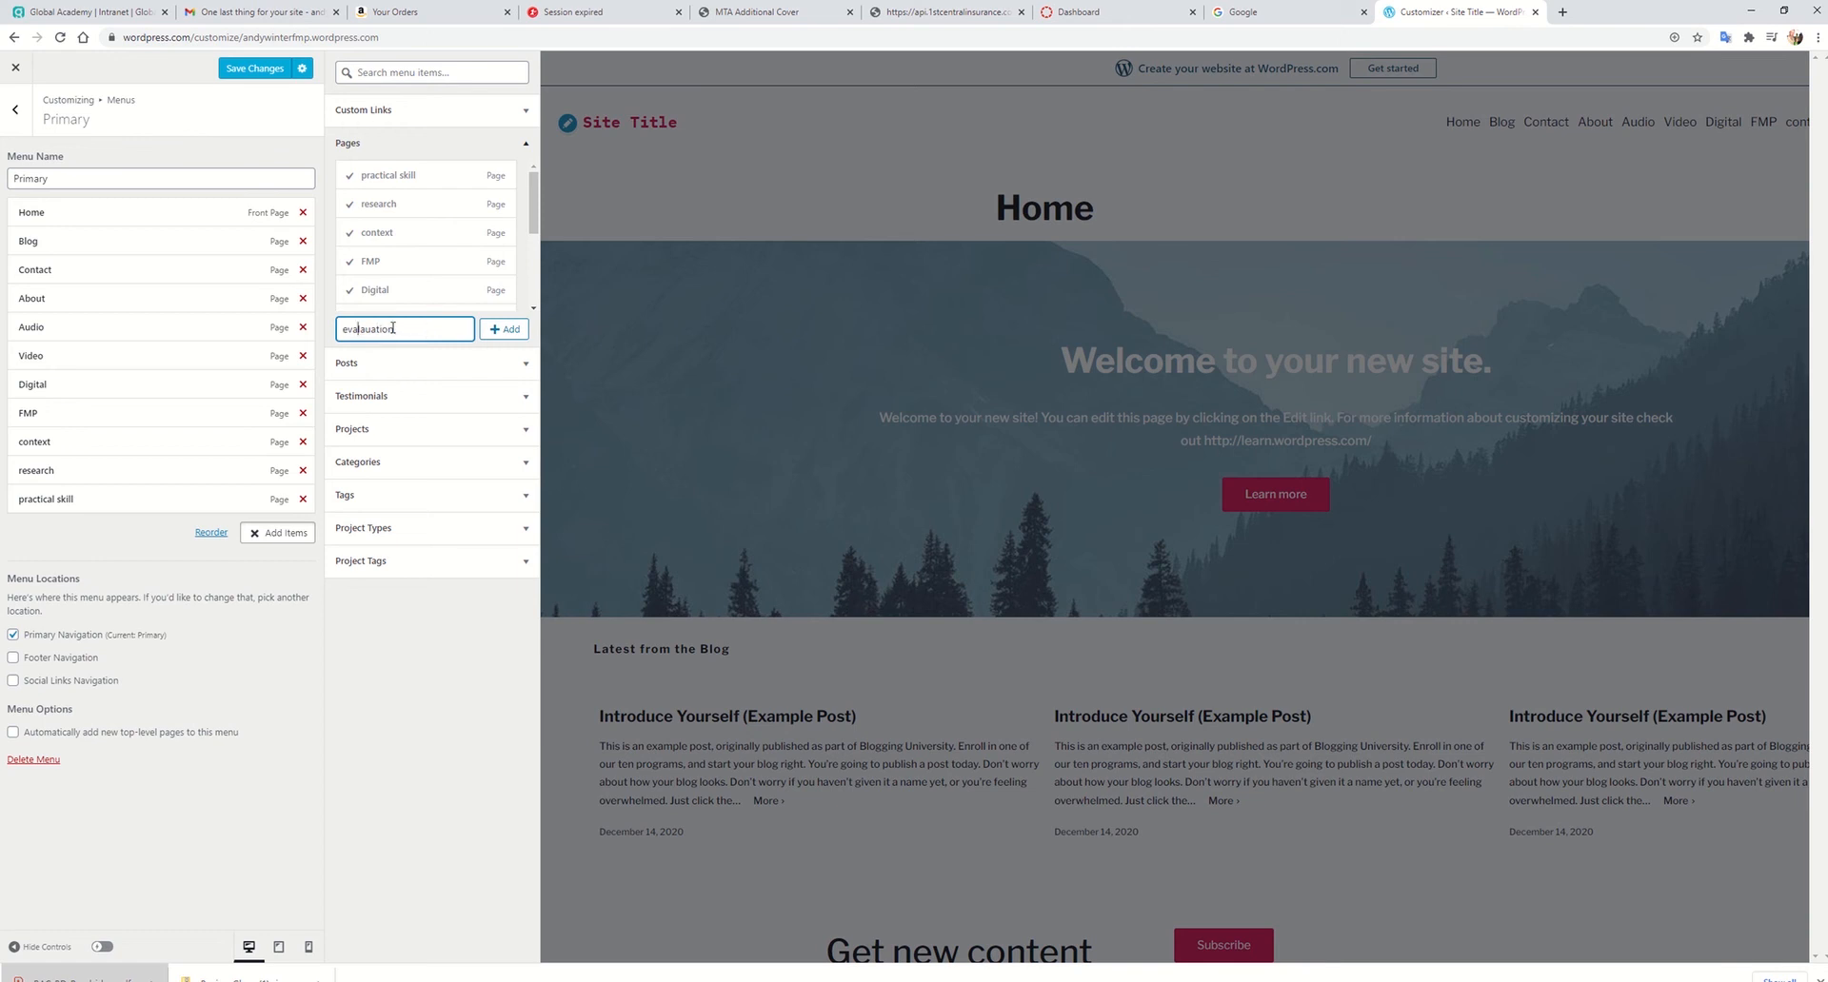
pyautogui.click(504, 329)
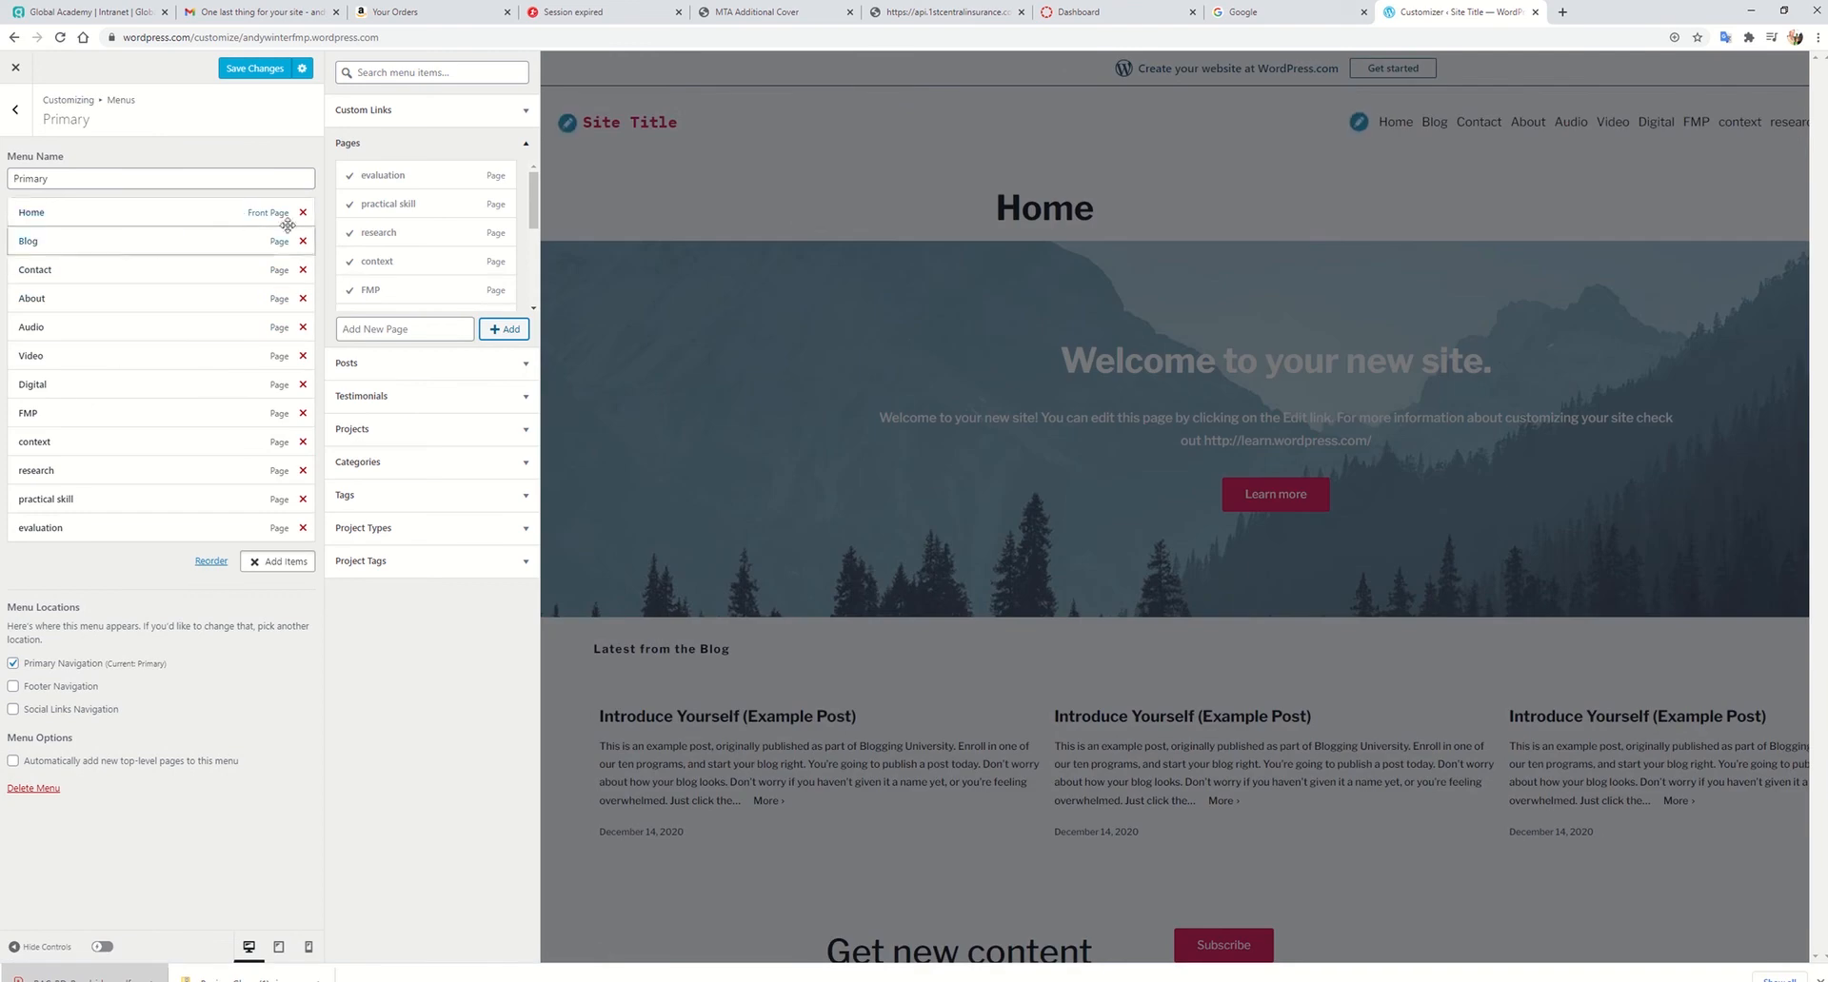
# Step: Remove the Home, Blog, Contact and About items from the Primary menu
pyautogui.click(303, 212)
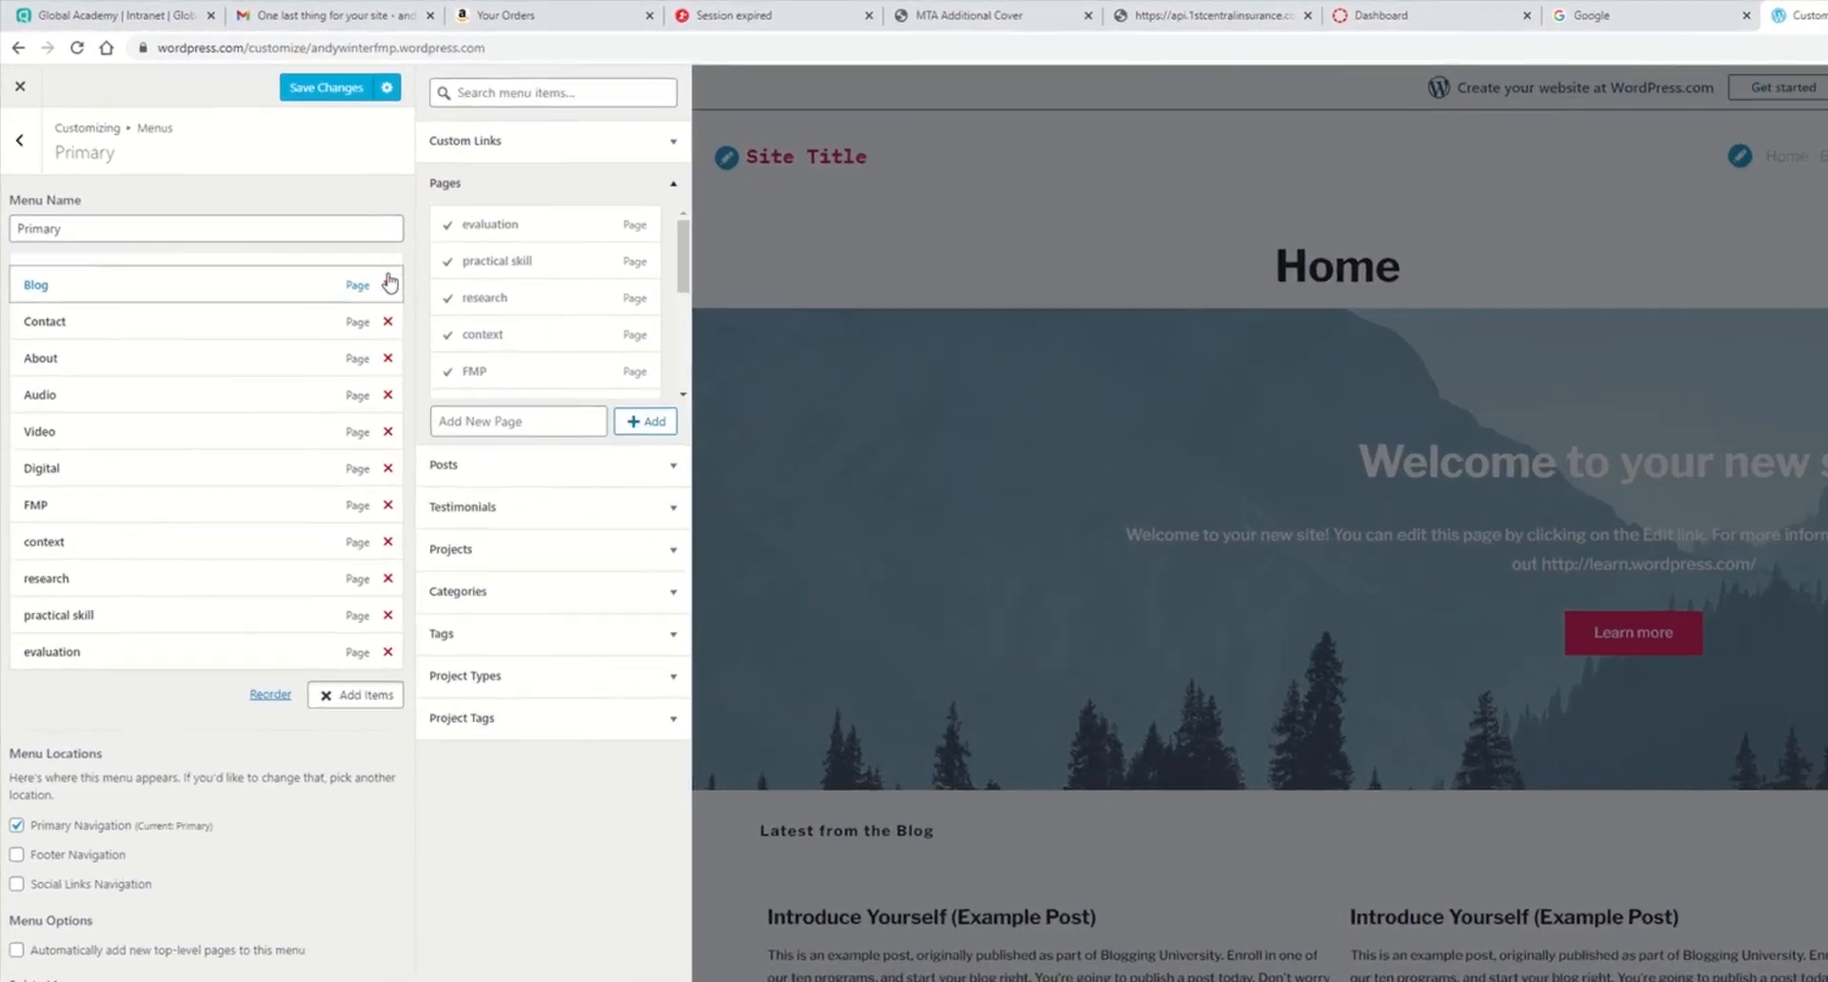
pyautogui.click(387, 285)
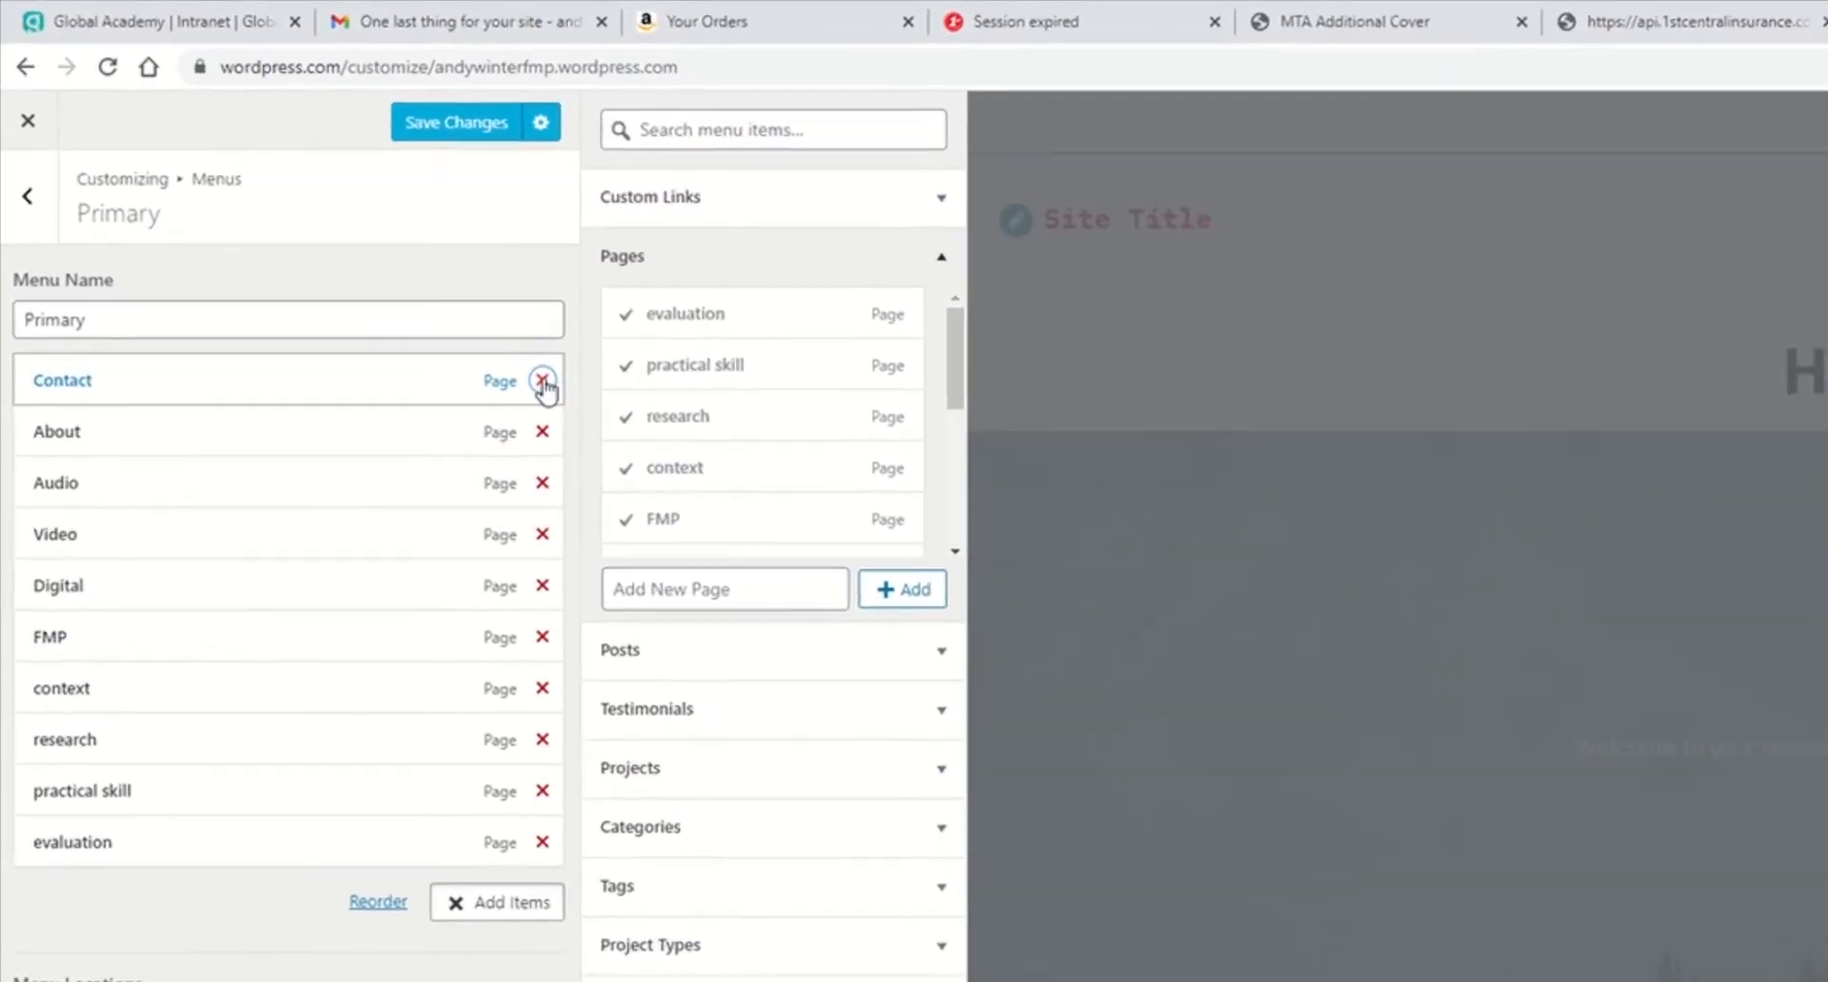
pyautogui.click(542, 380)
pyautogui.click(542, 380)
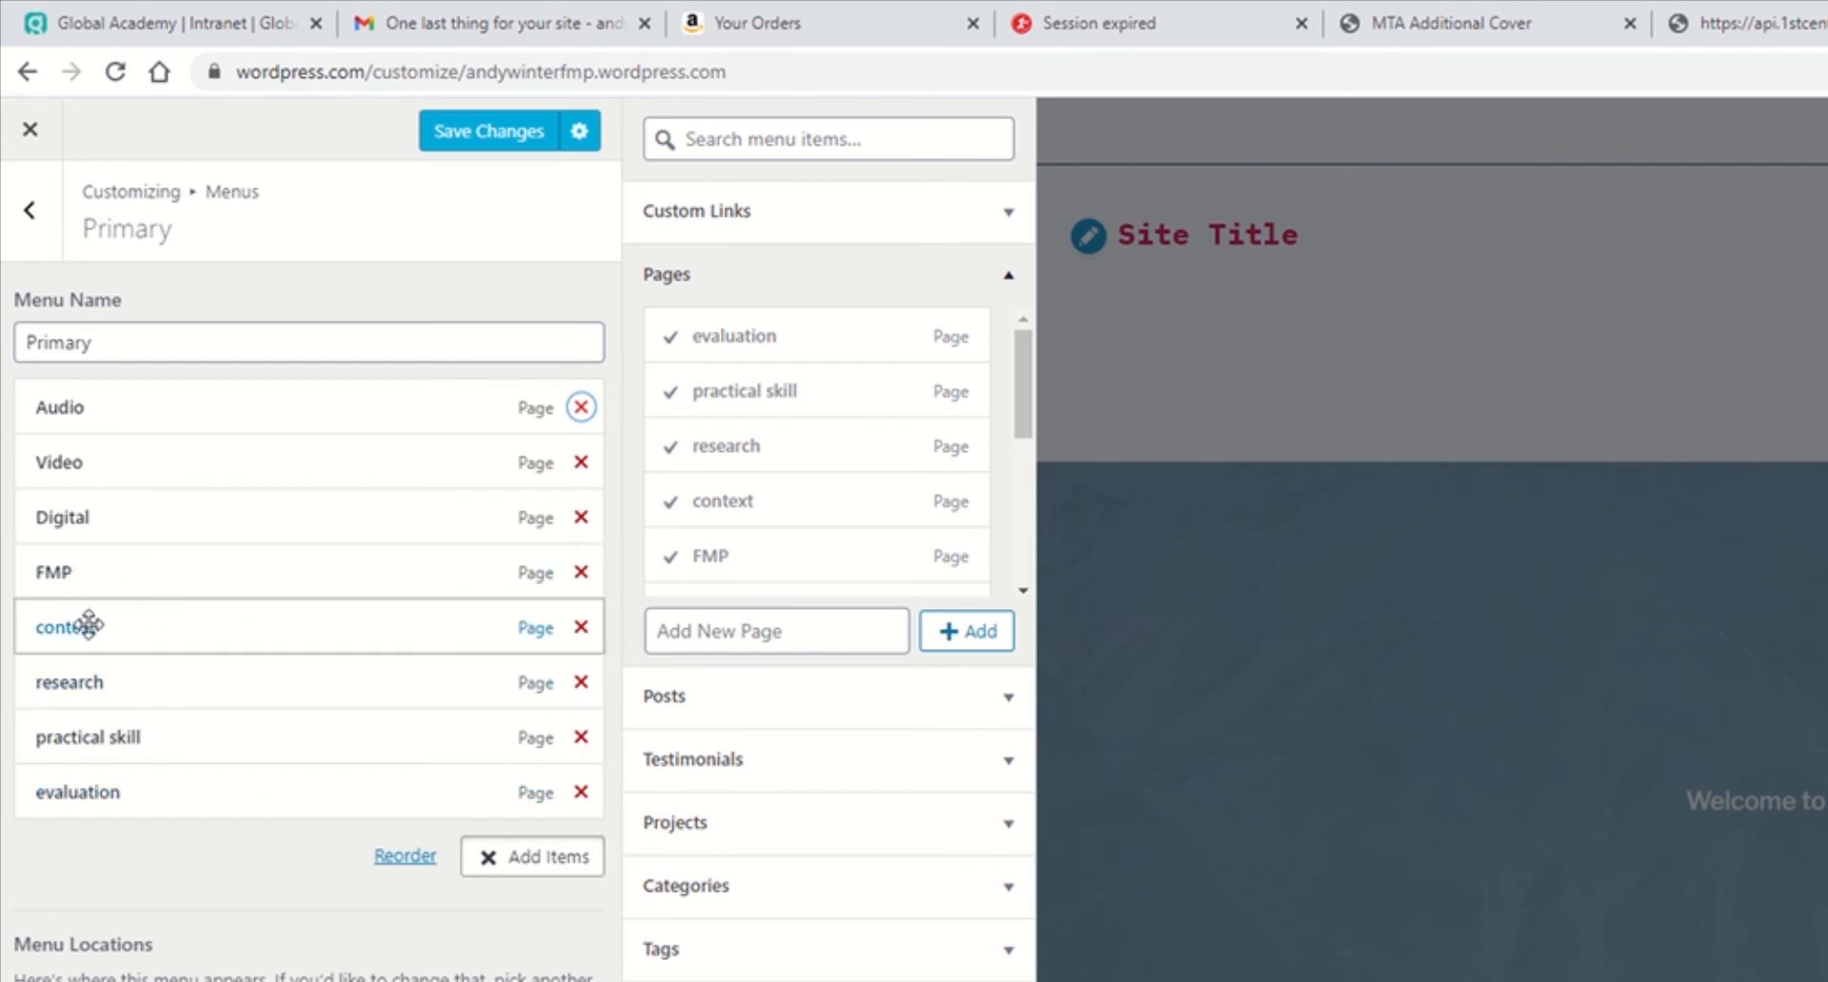
# Step: Nest the context and research items as sub-items beneath FMP in the menu
pyautogui.moveTo(90, 628); pyautogui.dragTo(126, 626)
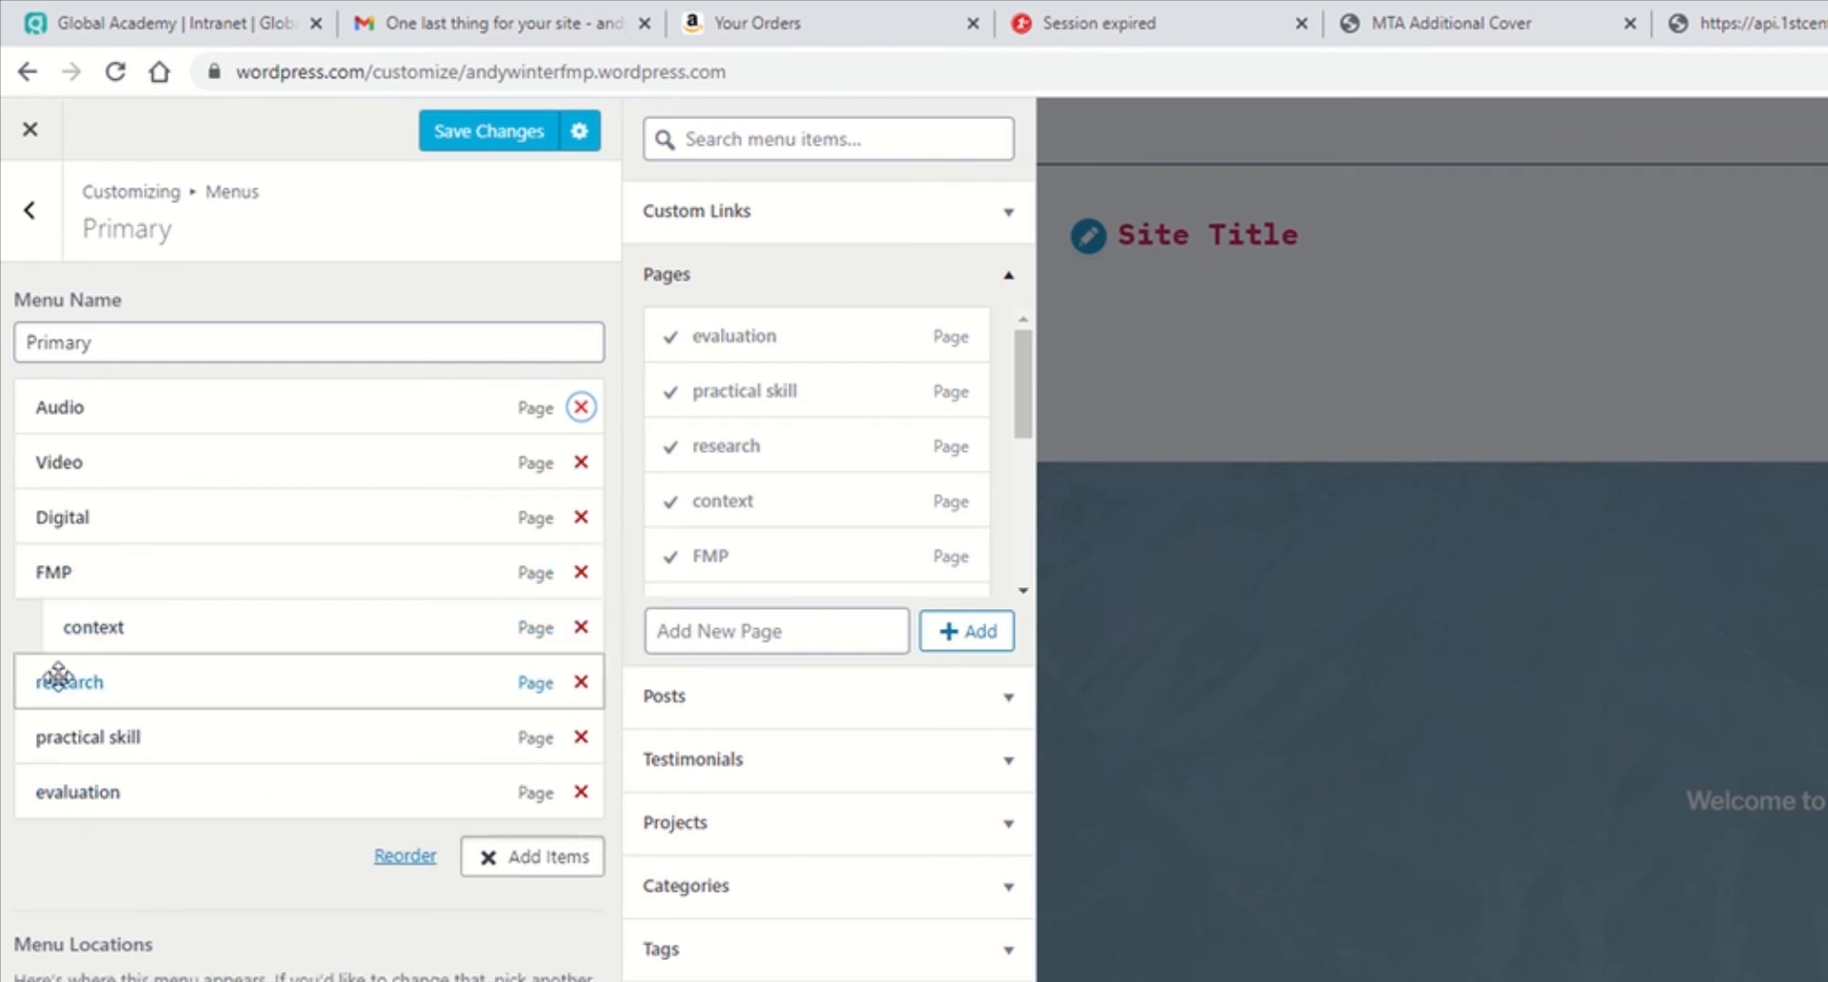
pyautogui.moveTo(81, 682); pyautogui.dragTo(86, 773)
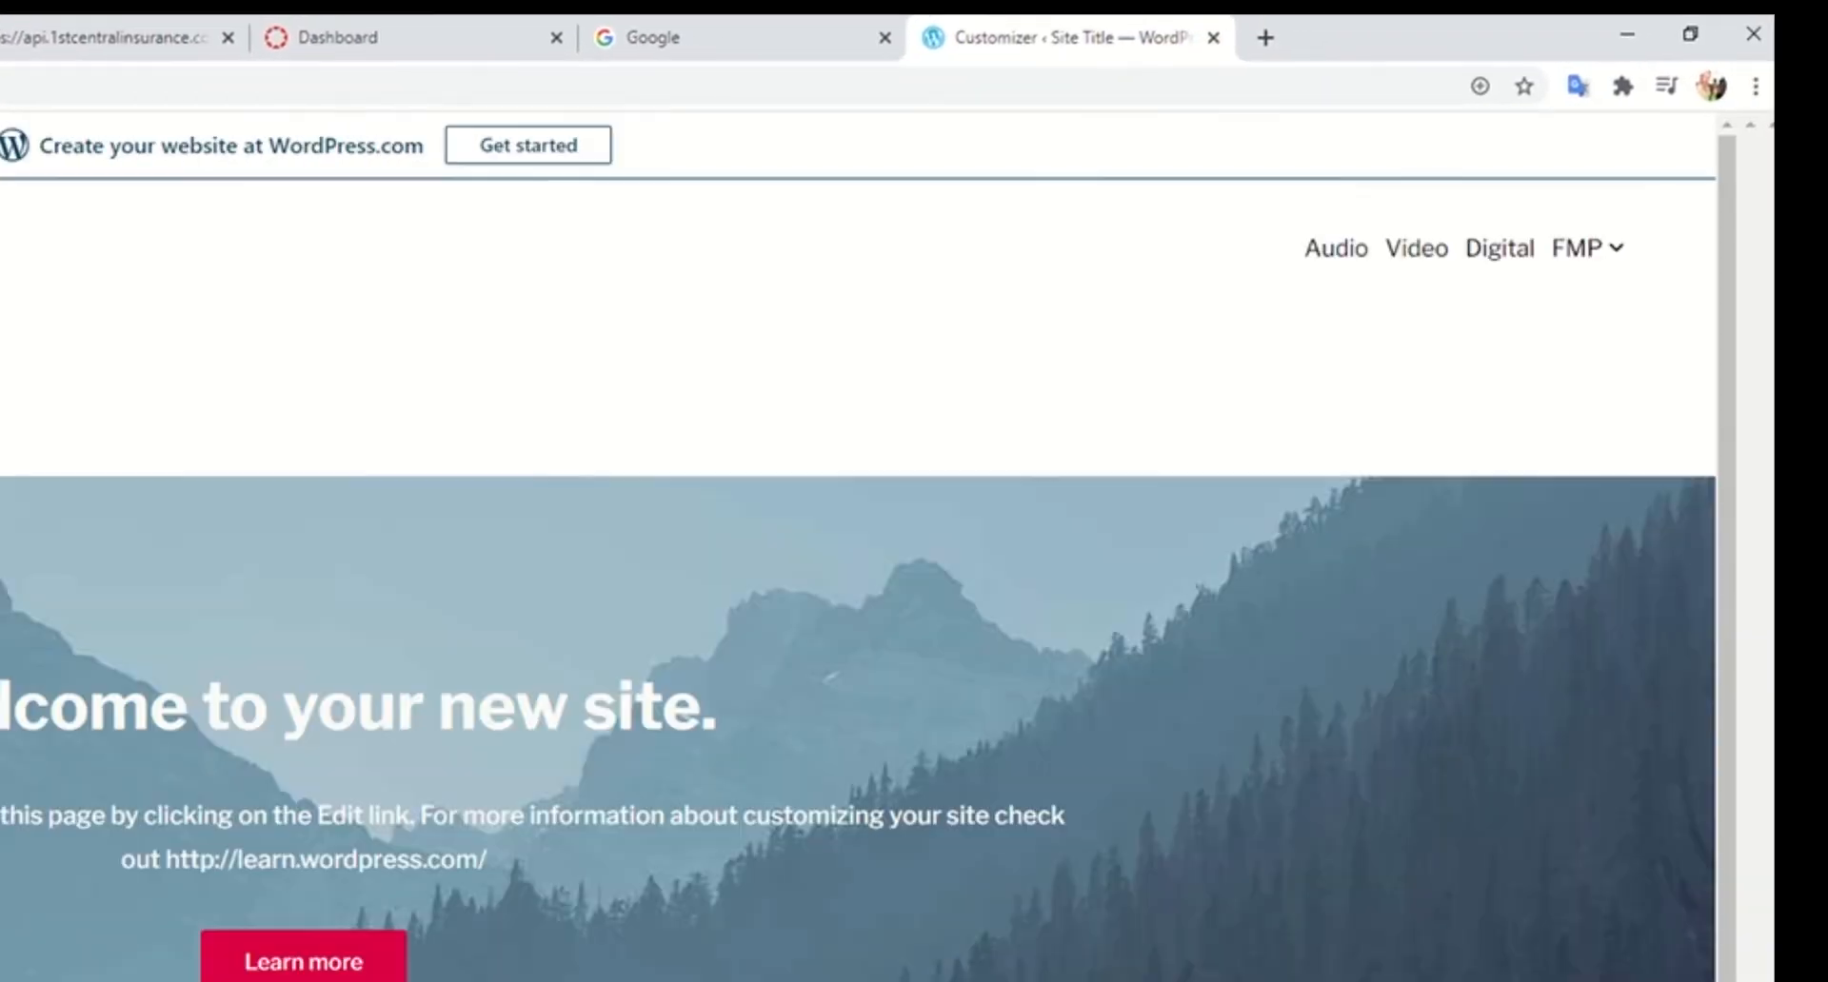
pyautogui.moveTo(1555, 276)
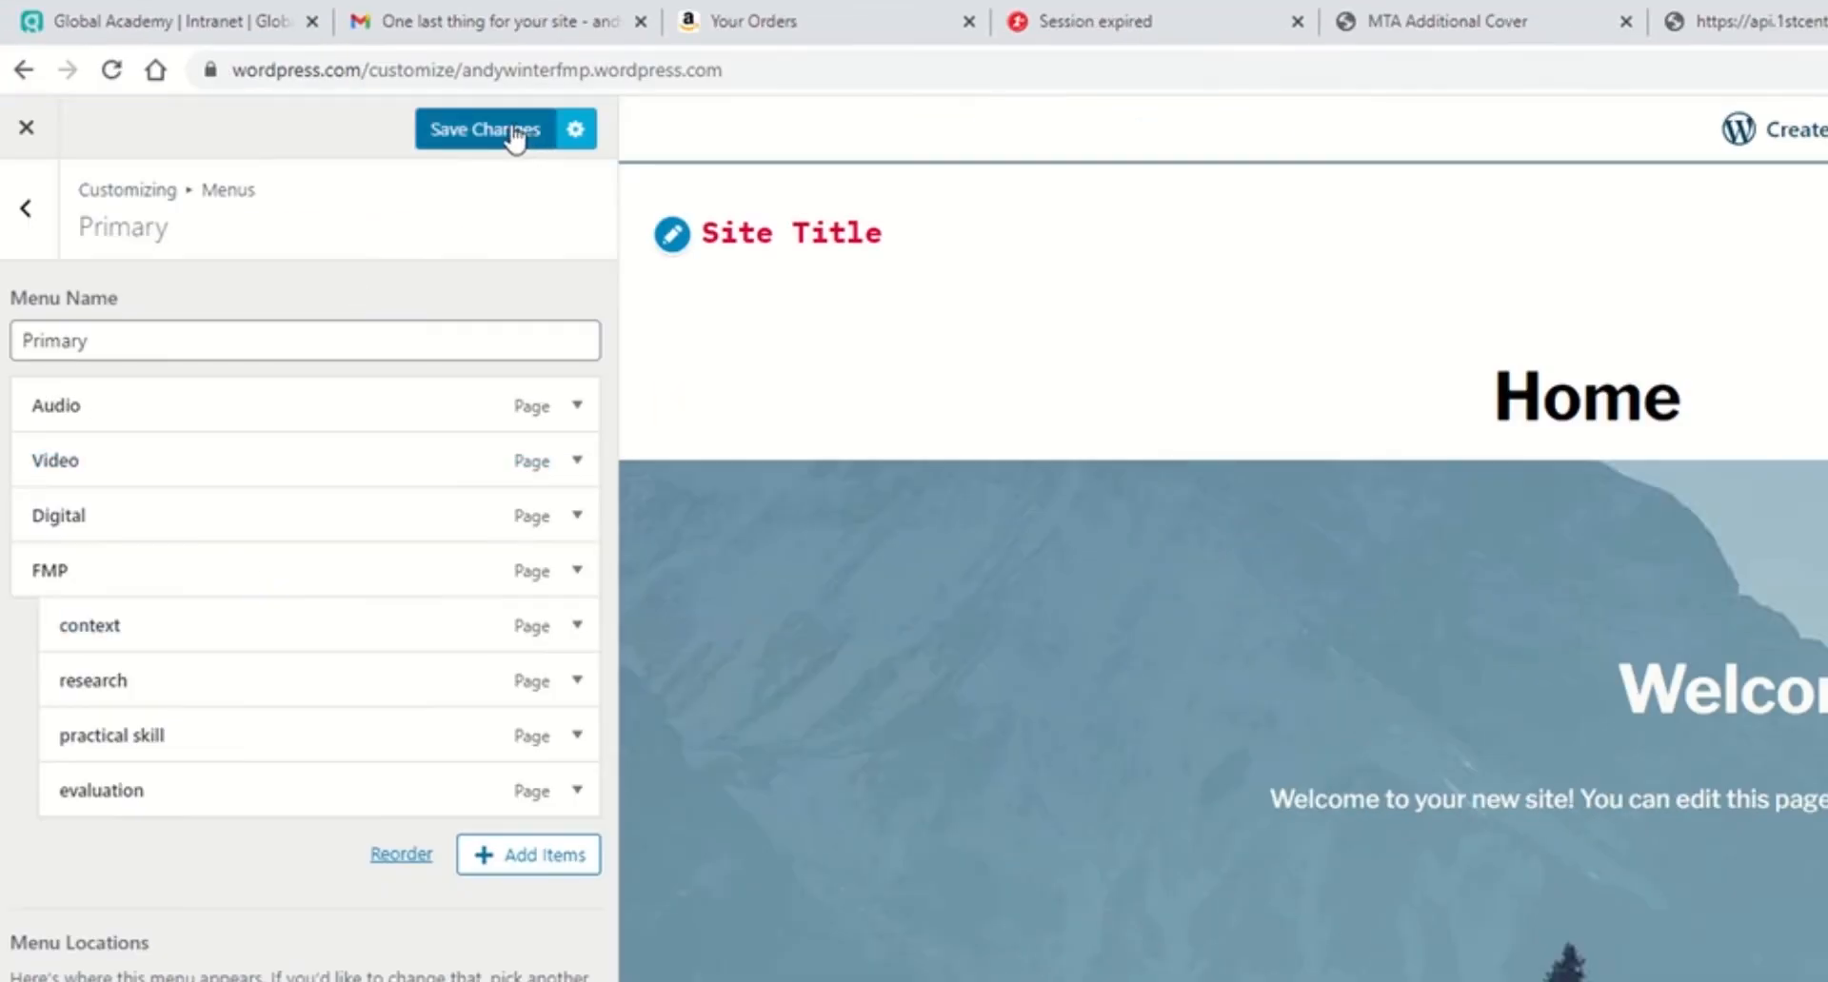
# Step: Add a new page named Weekly Reflection to the Primary menu
pyautogui.click(512, 131)
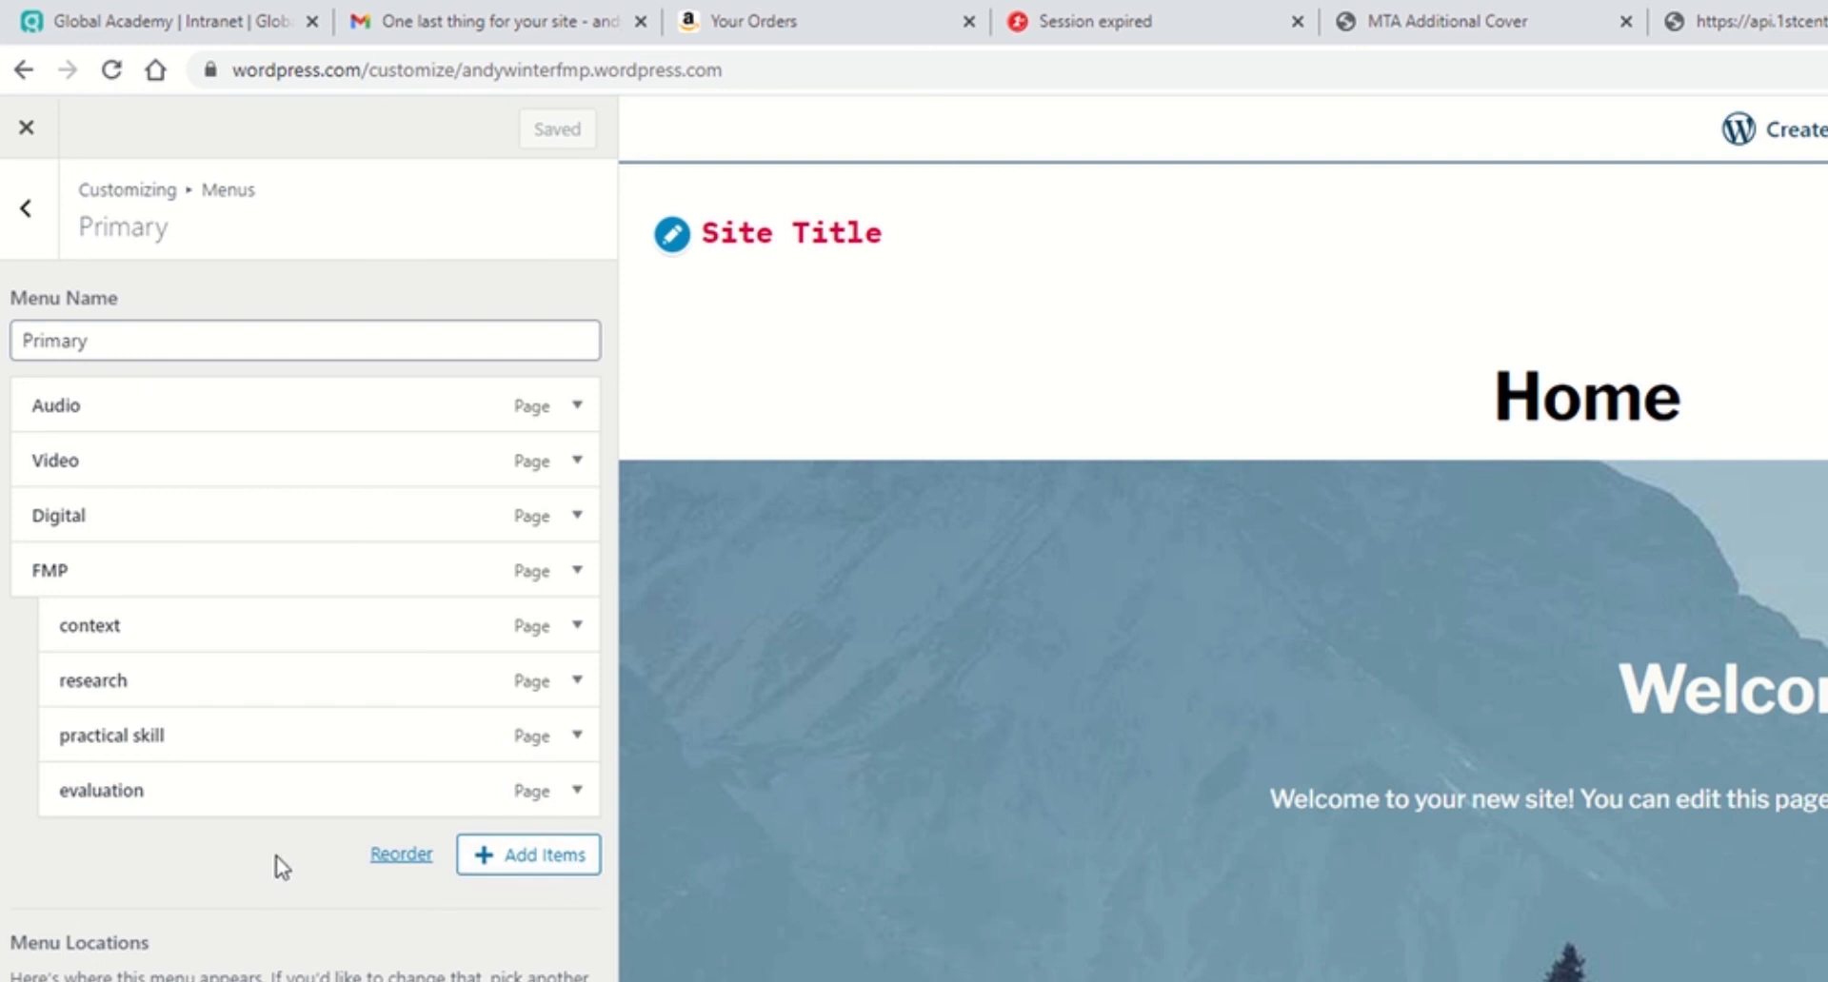
pyautogui.click(526, 859)
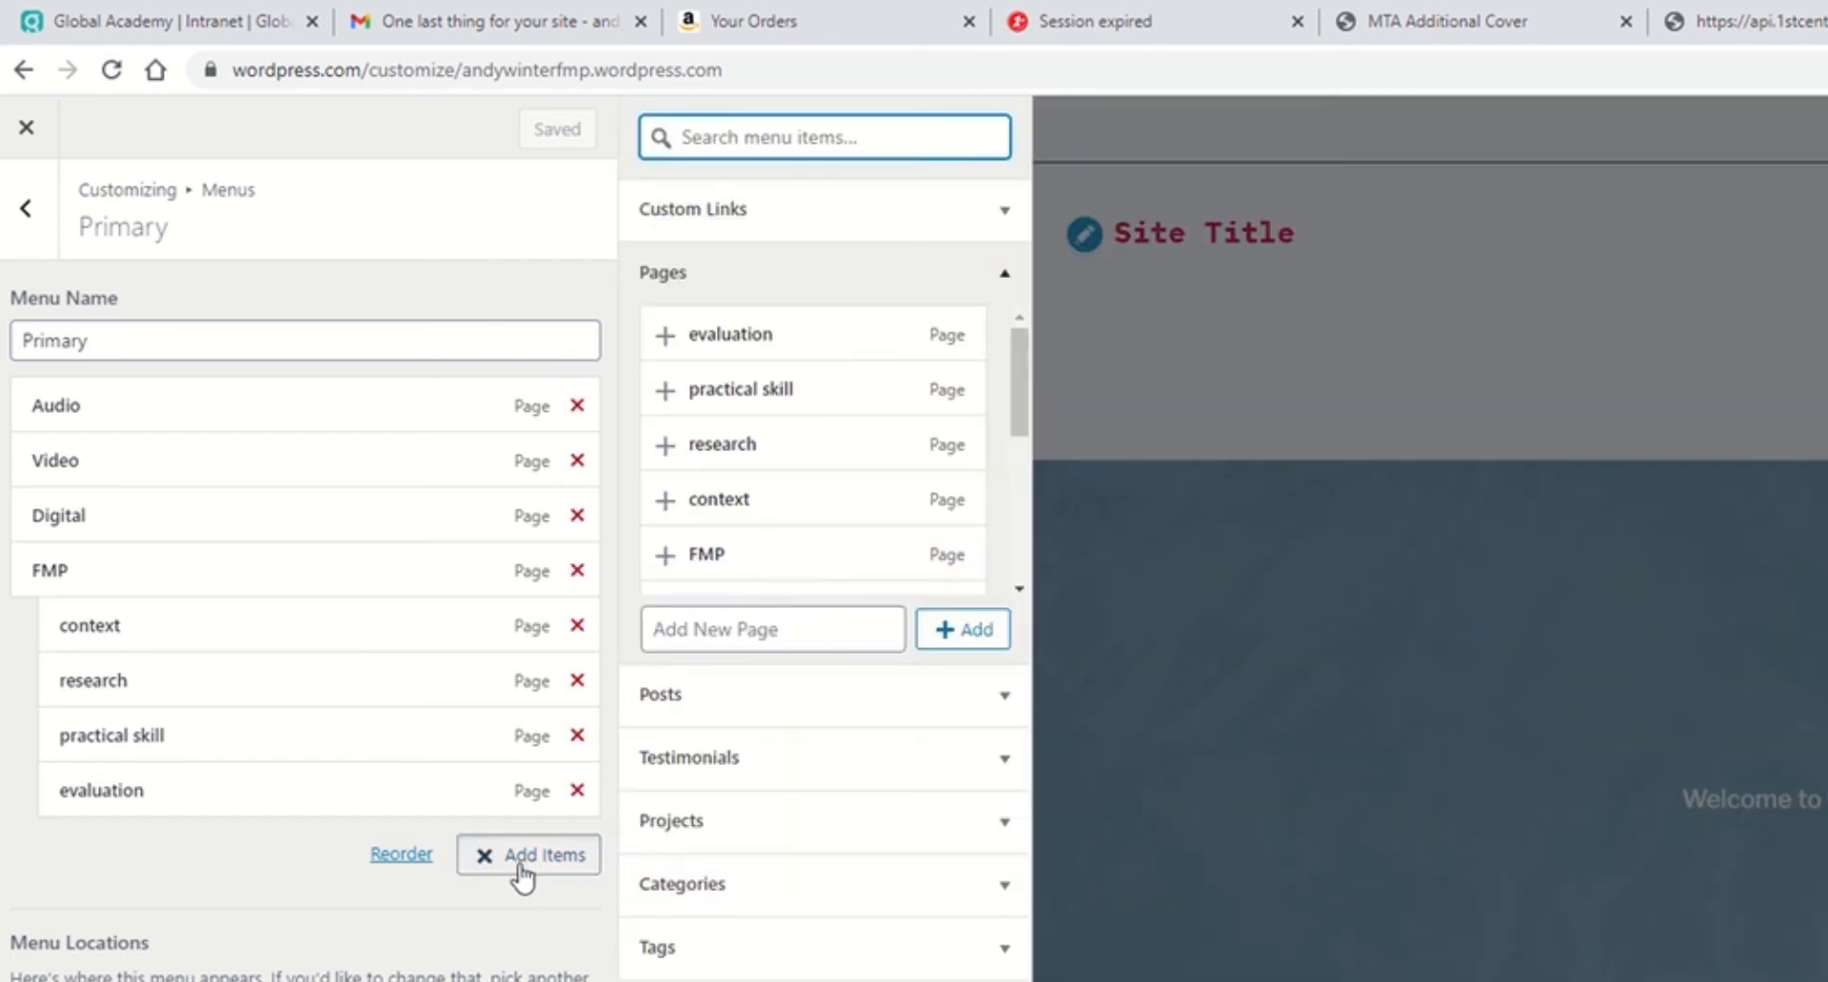
pyautogui.click(787, 624)
pyautogui.write('Weekly Reflection')
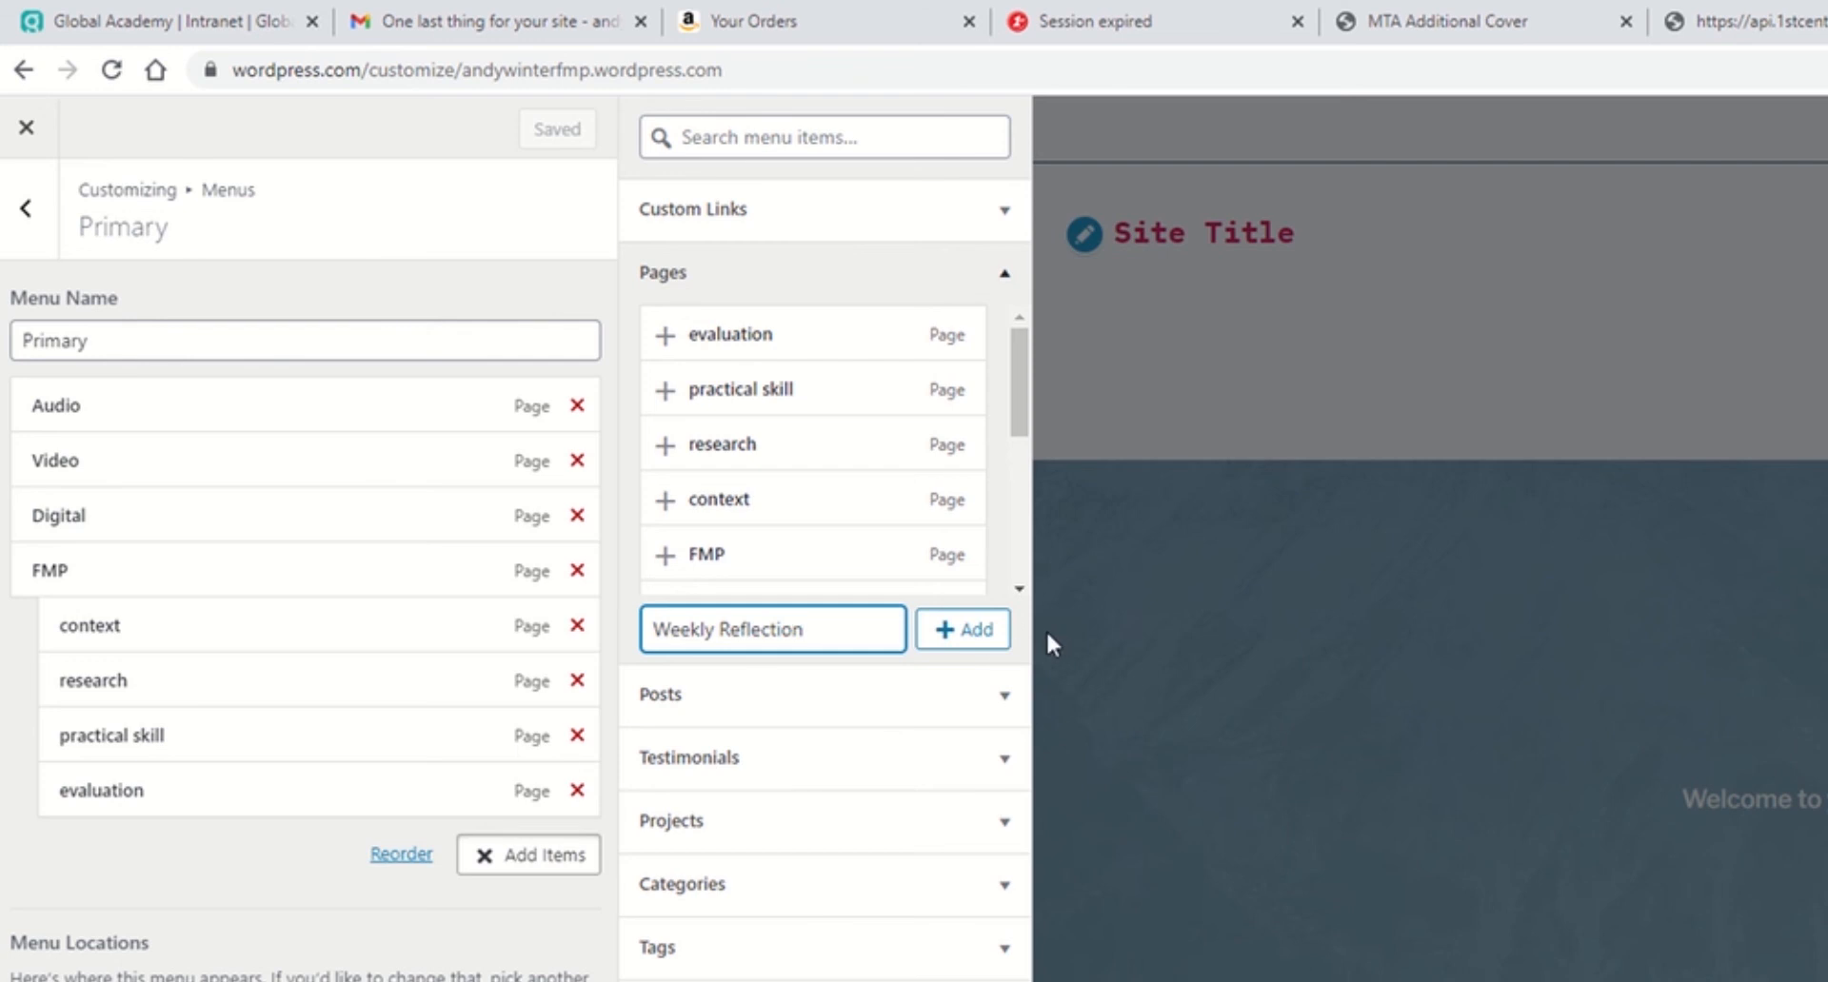
pyautogui.click(972, 630)
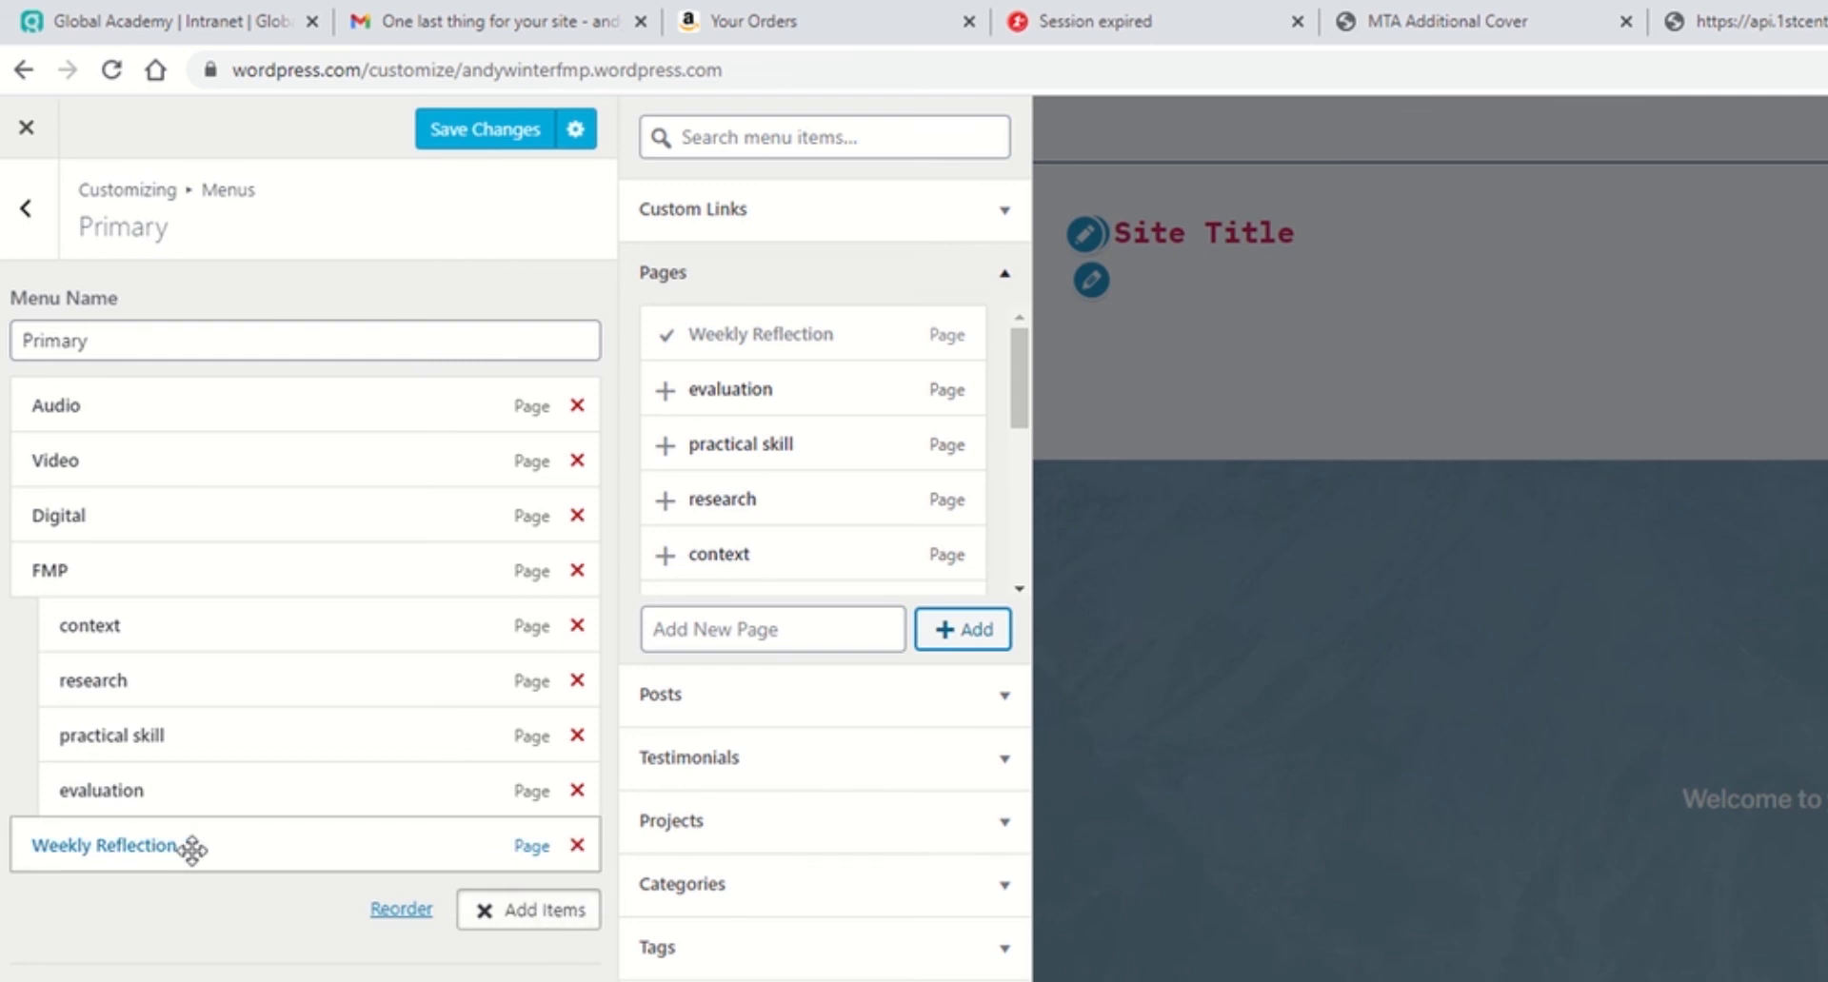
# Step: Save the Primary menu changes
pyautogui.click(716, 709)
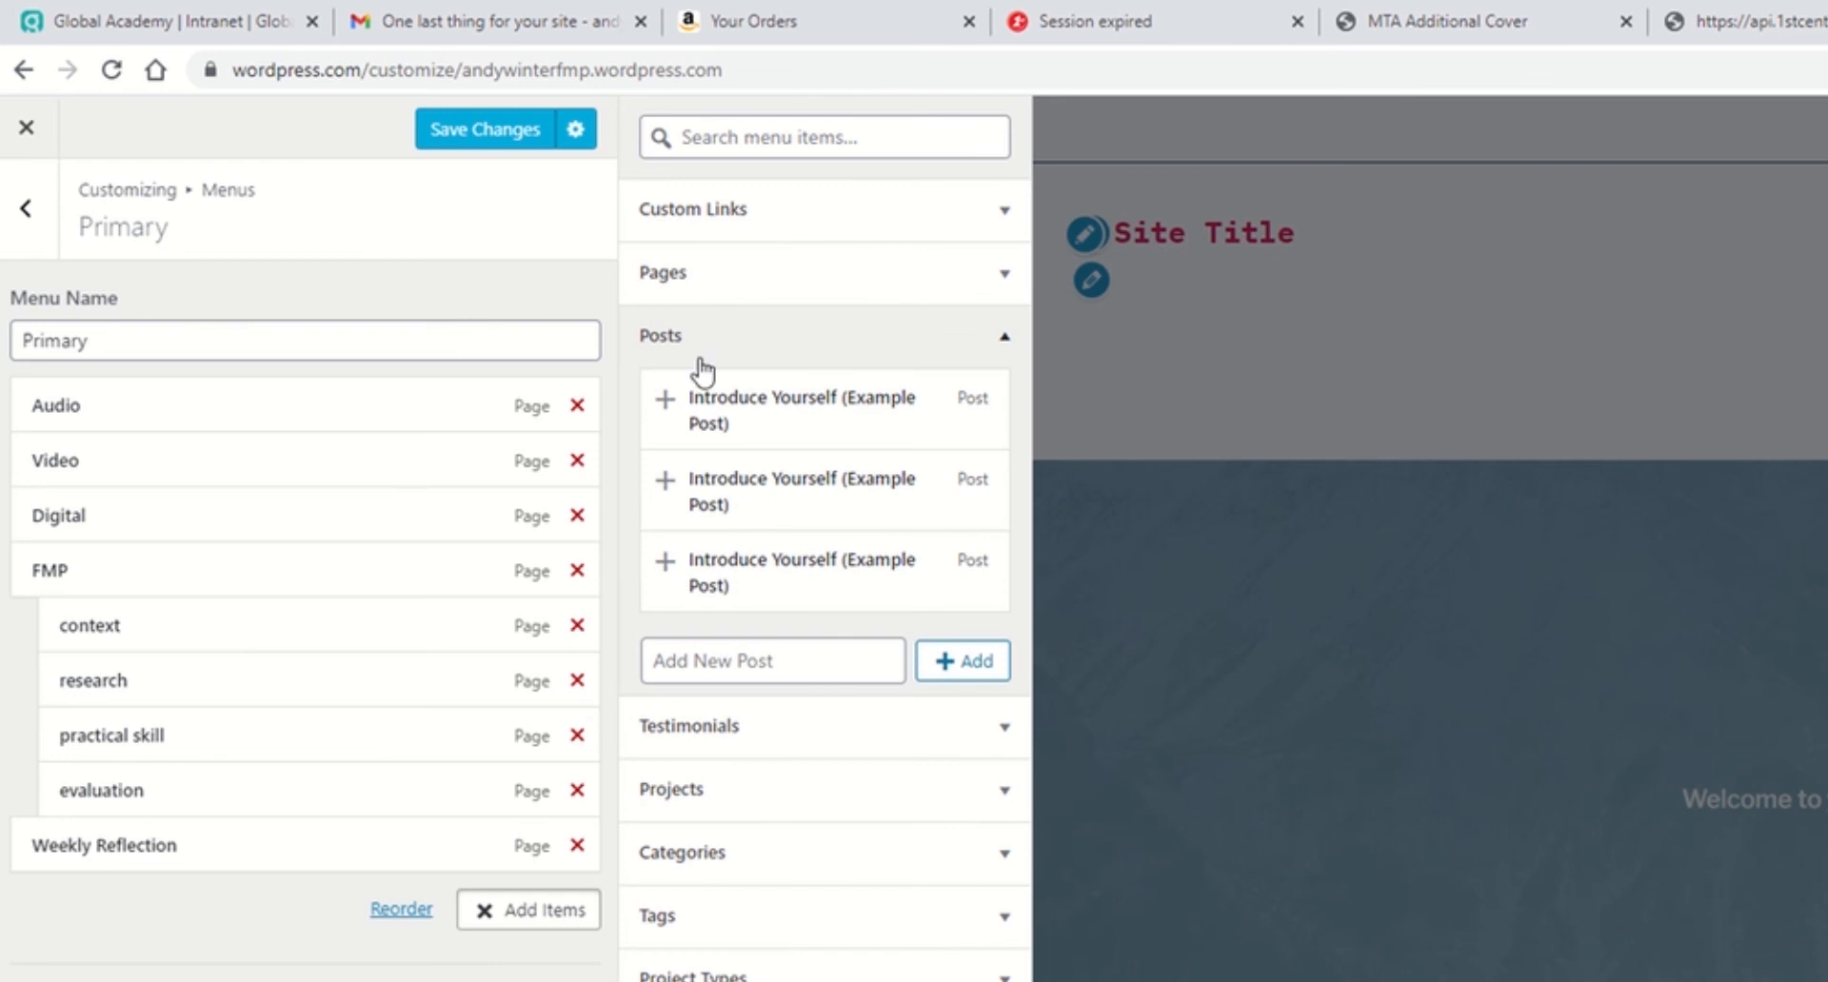
pyautogui.click(727, 659)
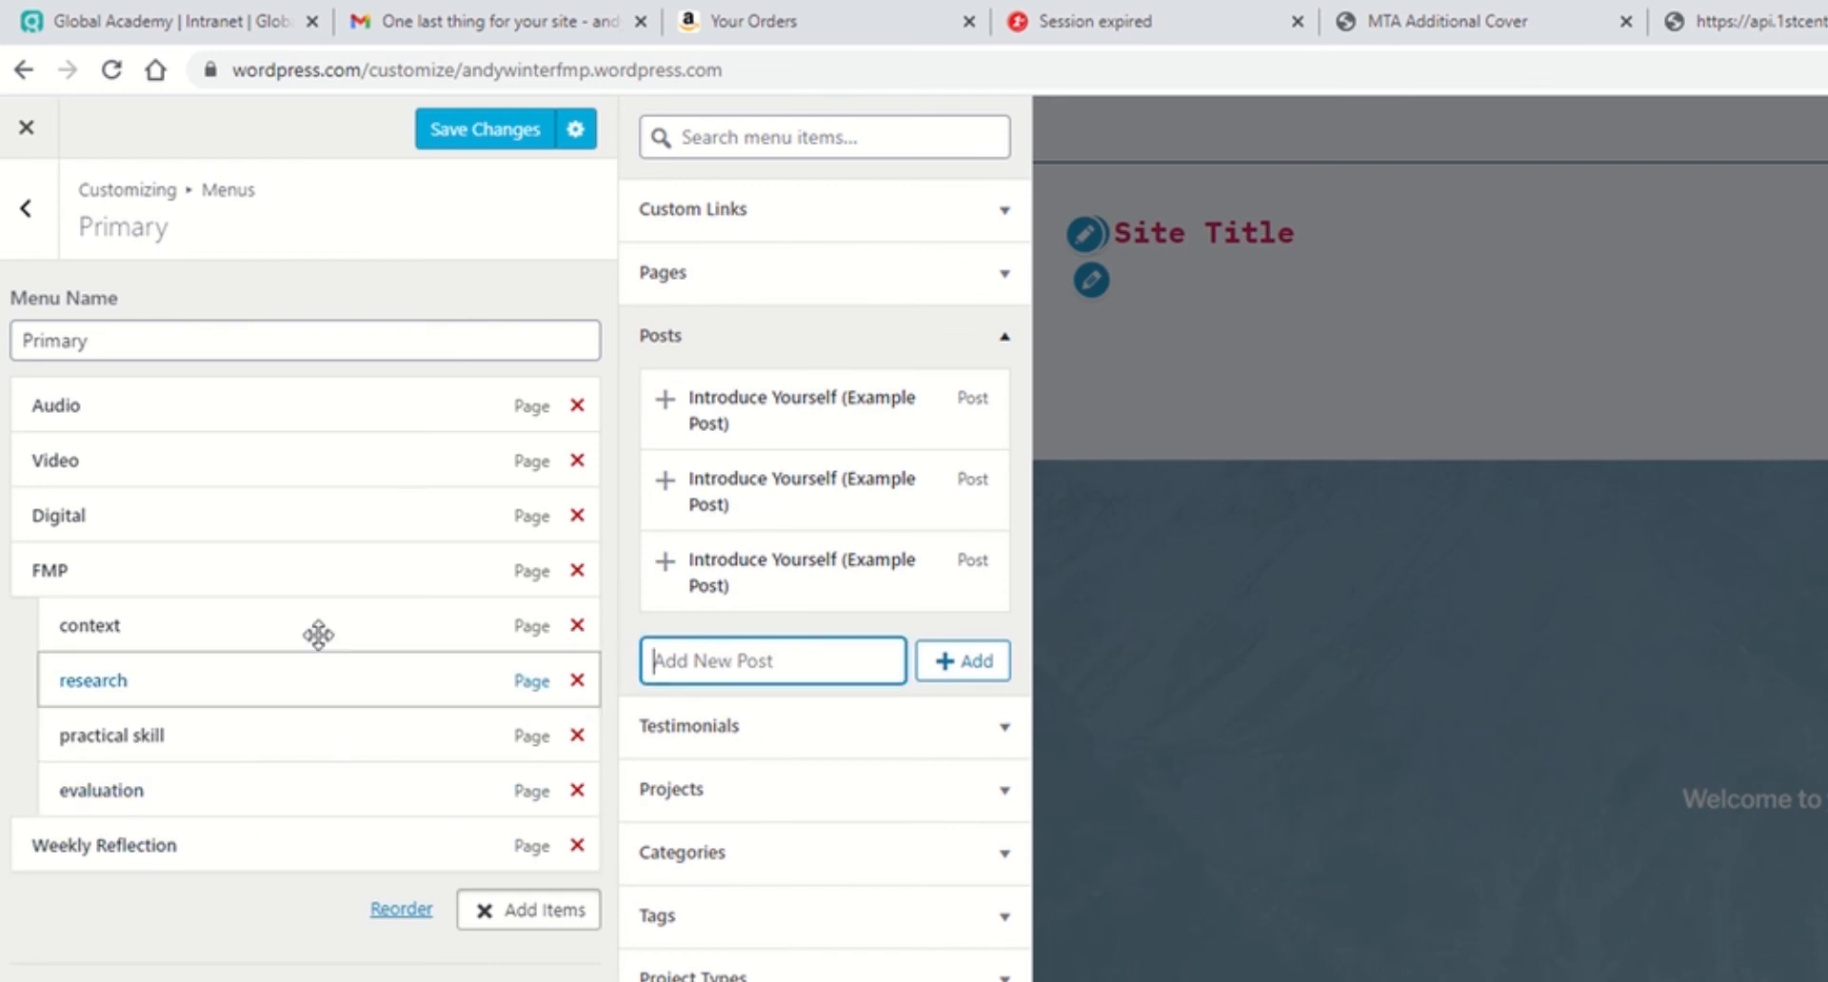
pyautogui.click(479, 133)
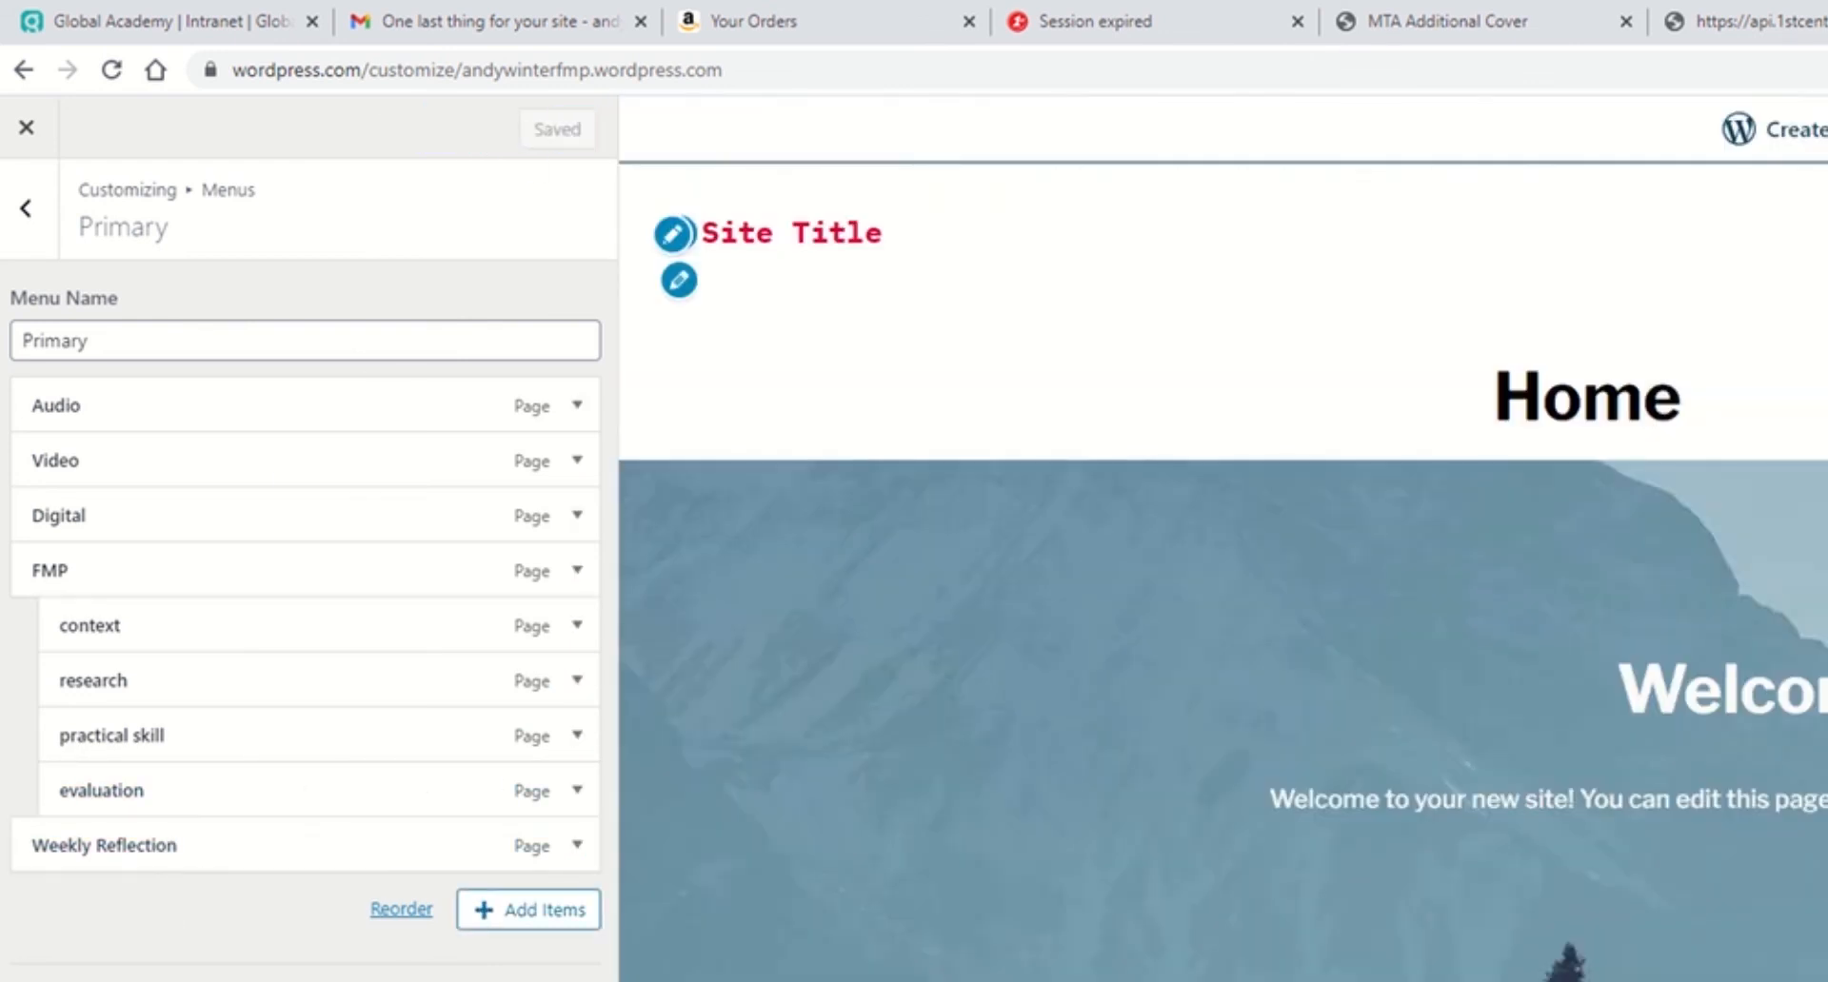
# Step: Open the Digital page in the editor and add a Tiled Gallery block to it
pyautogui.click(25, 209)
pyautogui.click(26, 127)
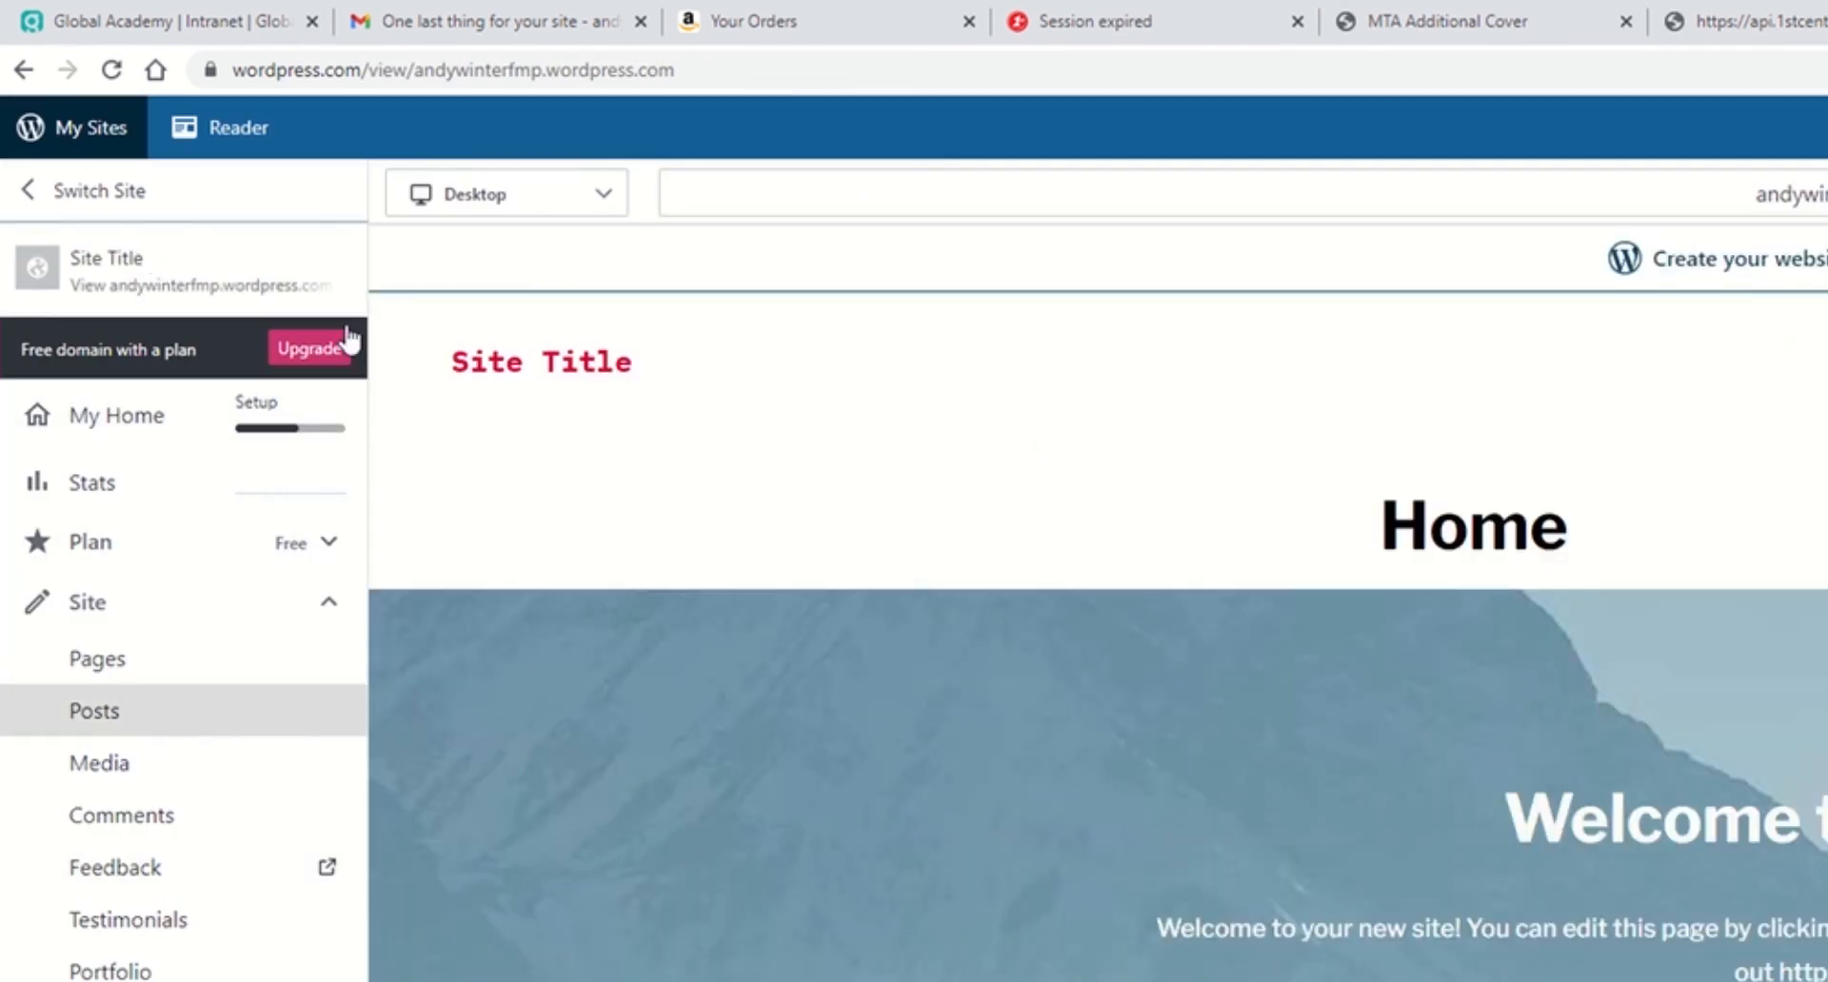
pyautogui.click(83, 668)
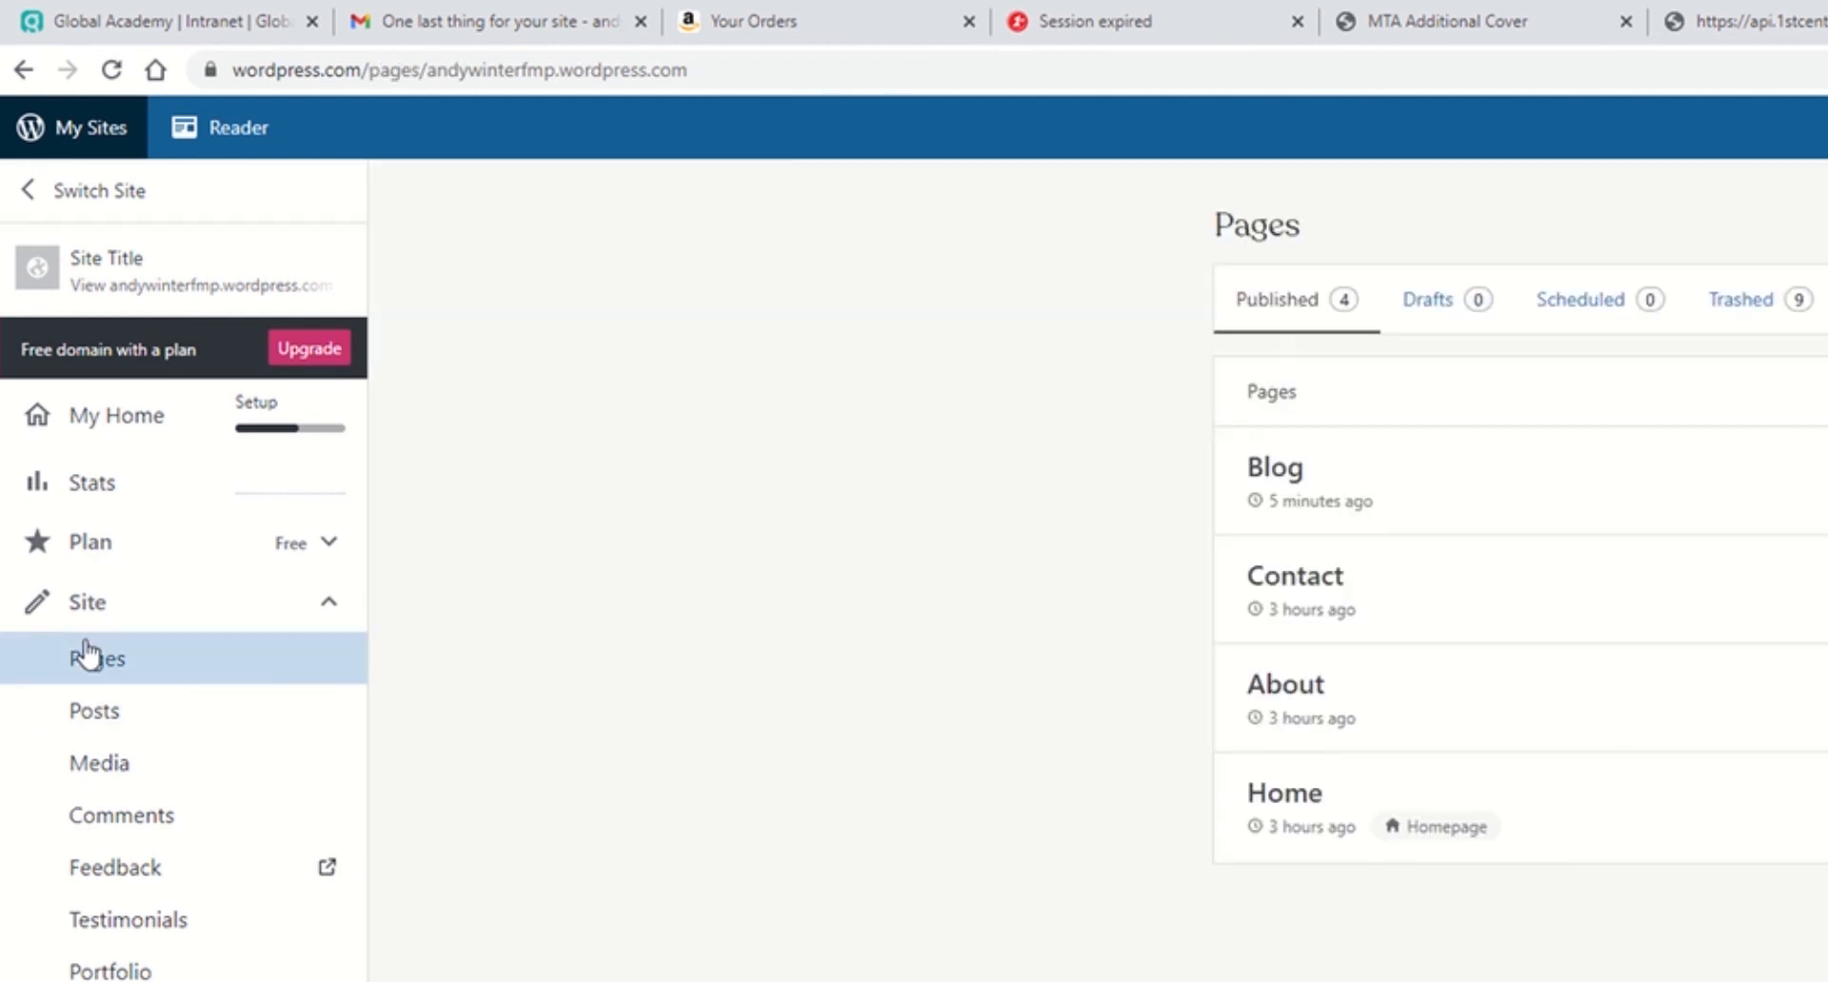
pyautogui.click(101, 620)
pyautogui.click(102, 621)
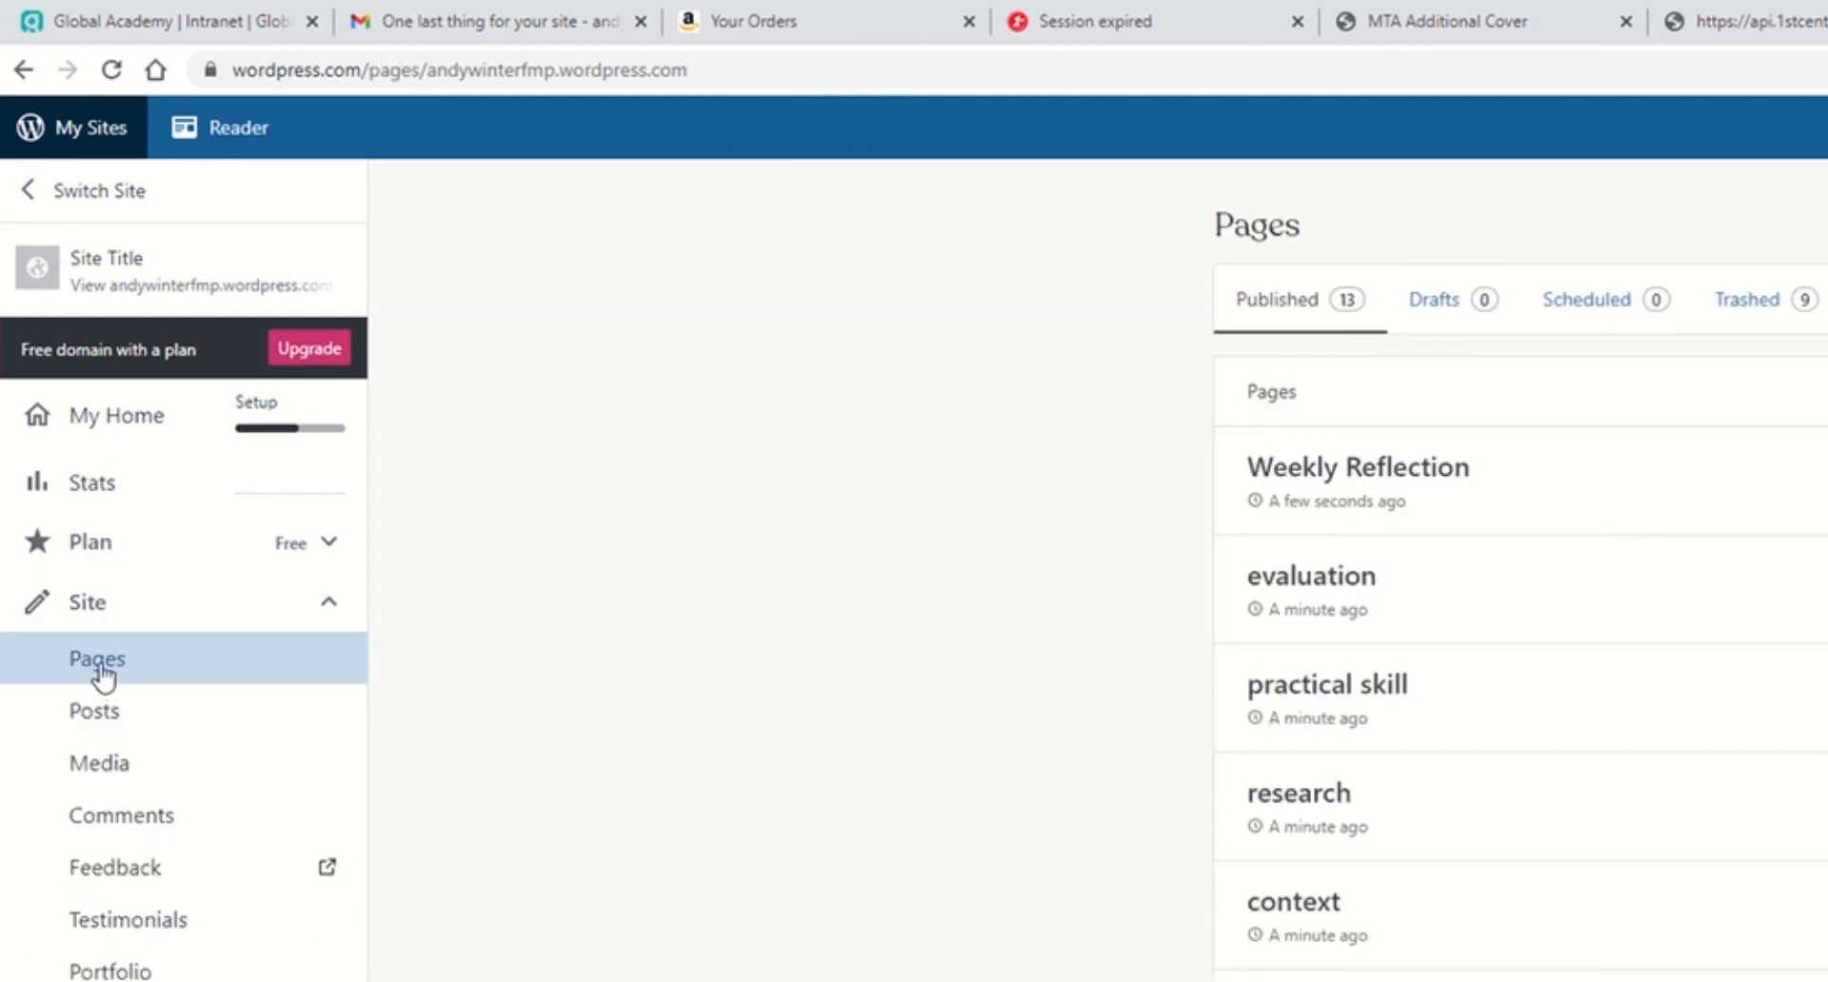
pyautogui.scroll(-1, 1428, 838)
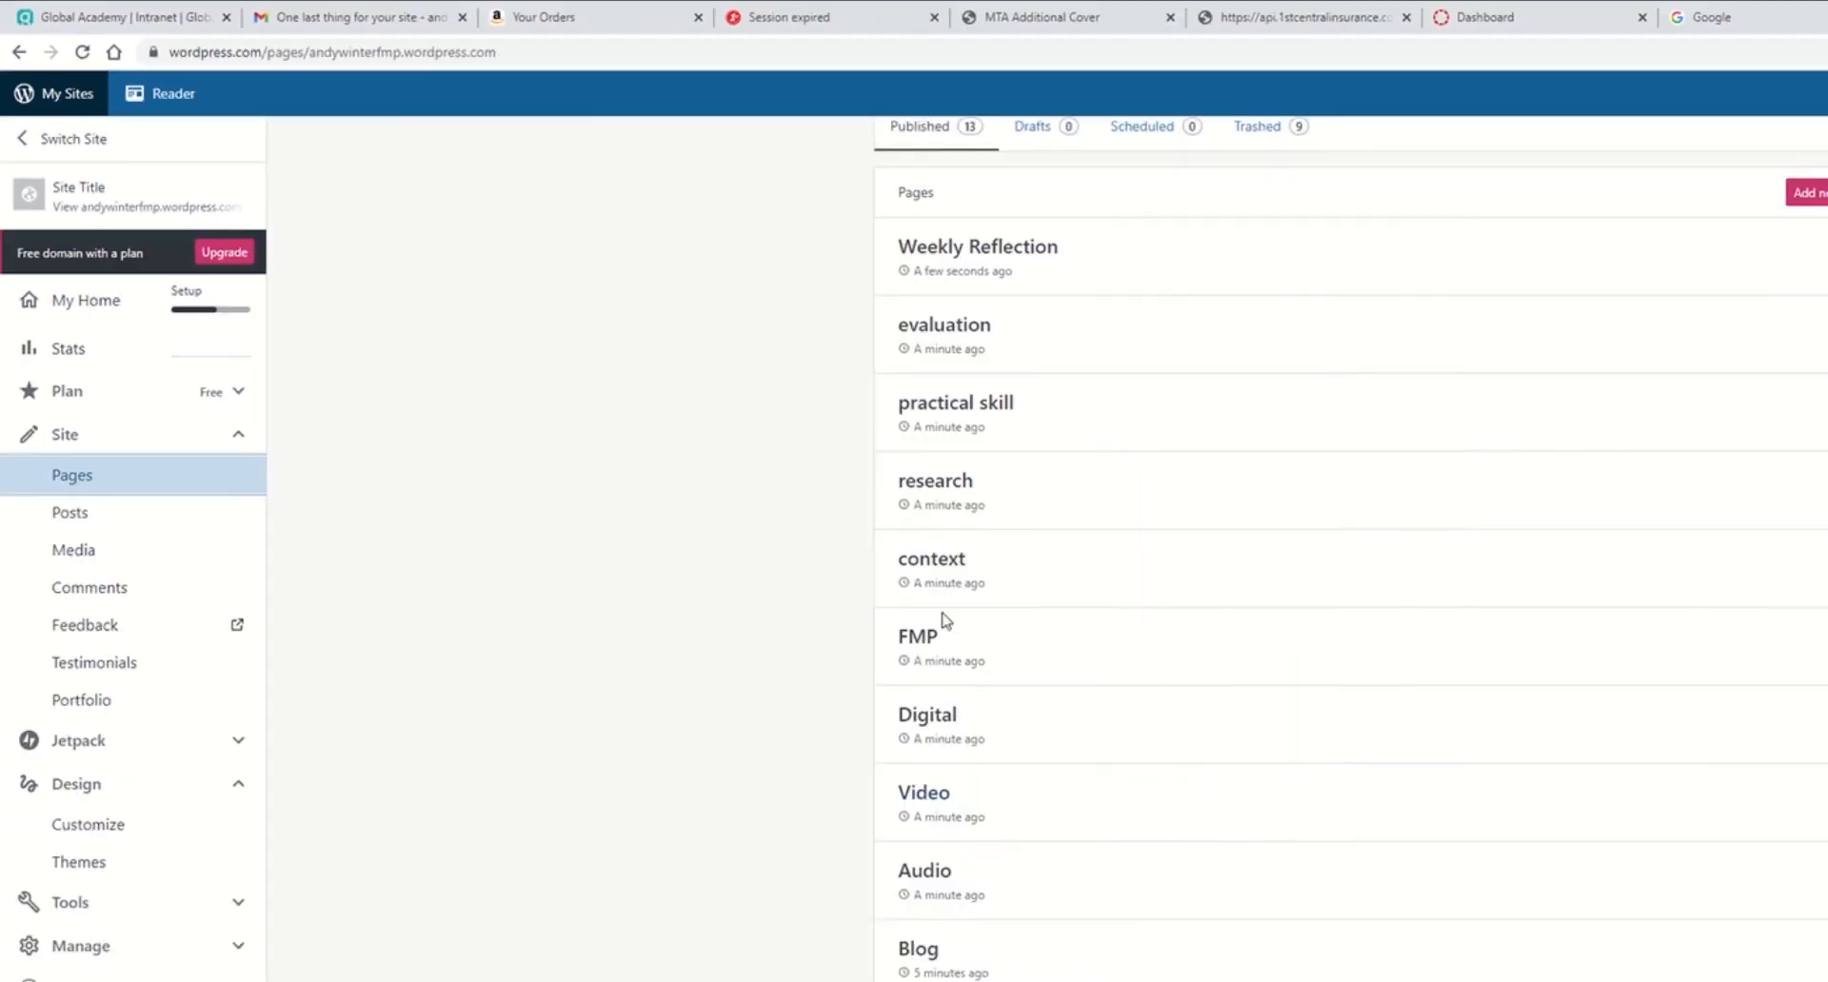
pyautogui.scroll(1, 957, 648)
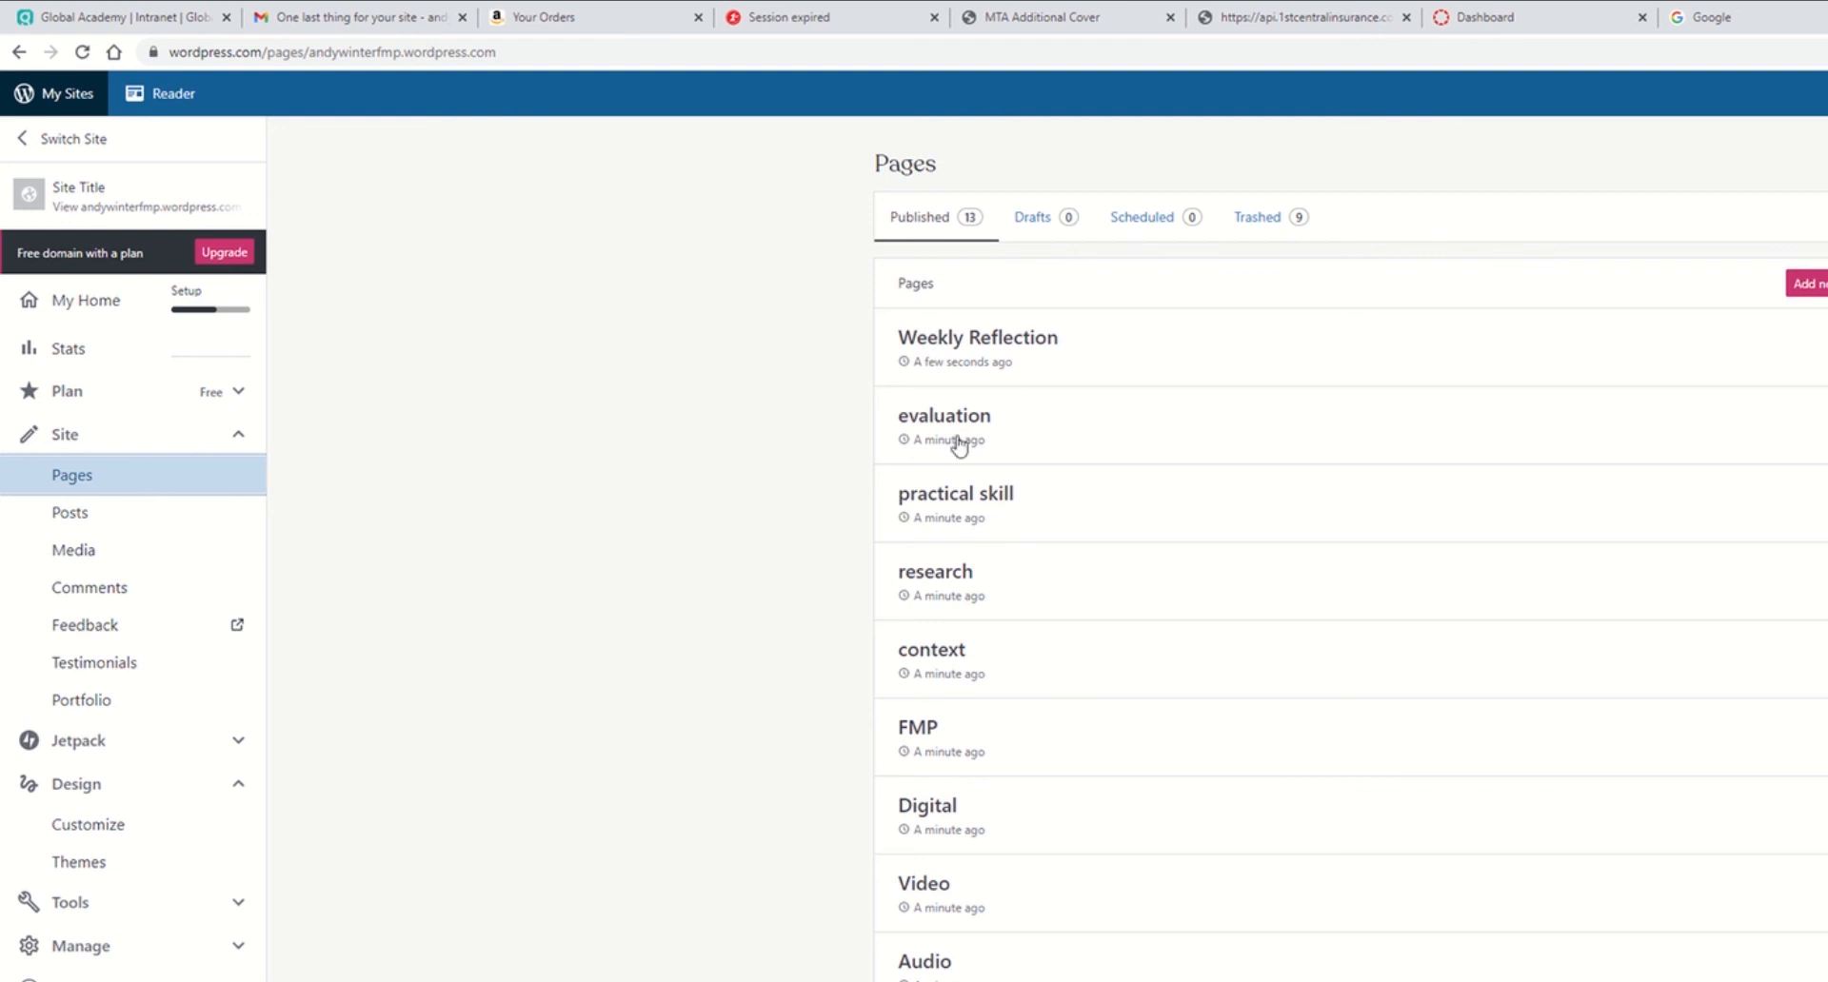
pyautogui.click(943, 809)
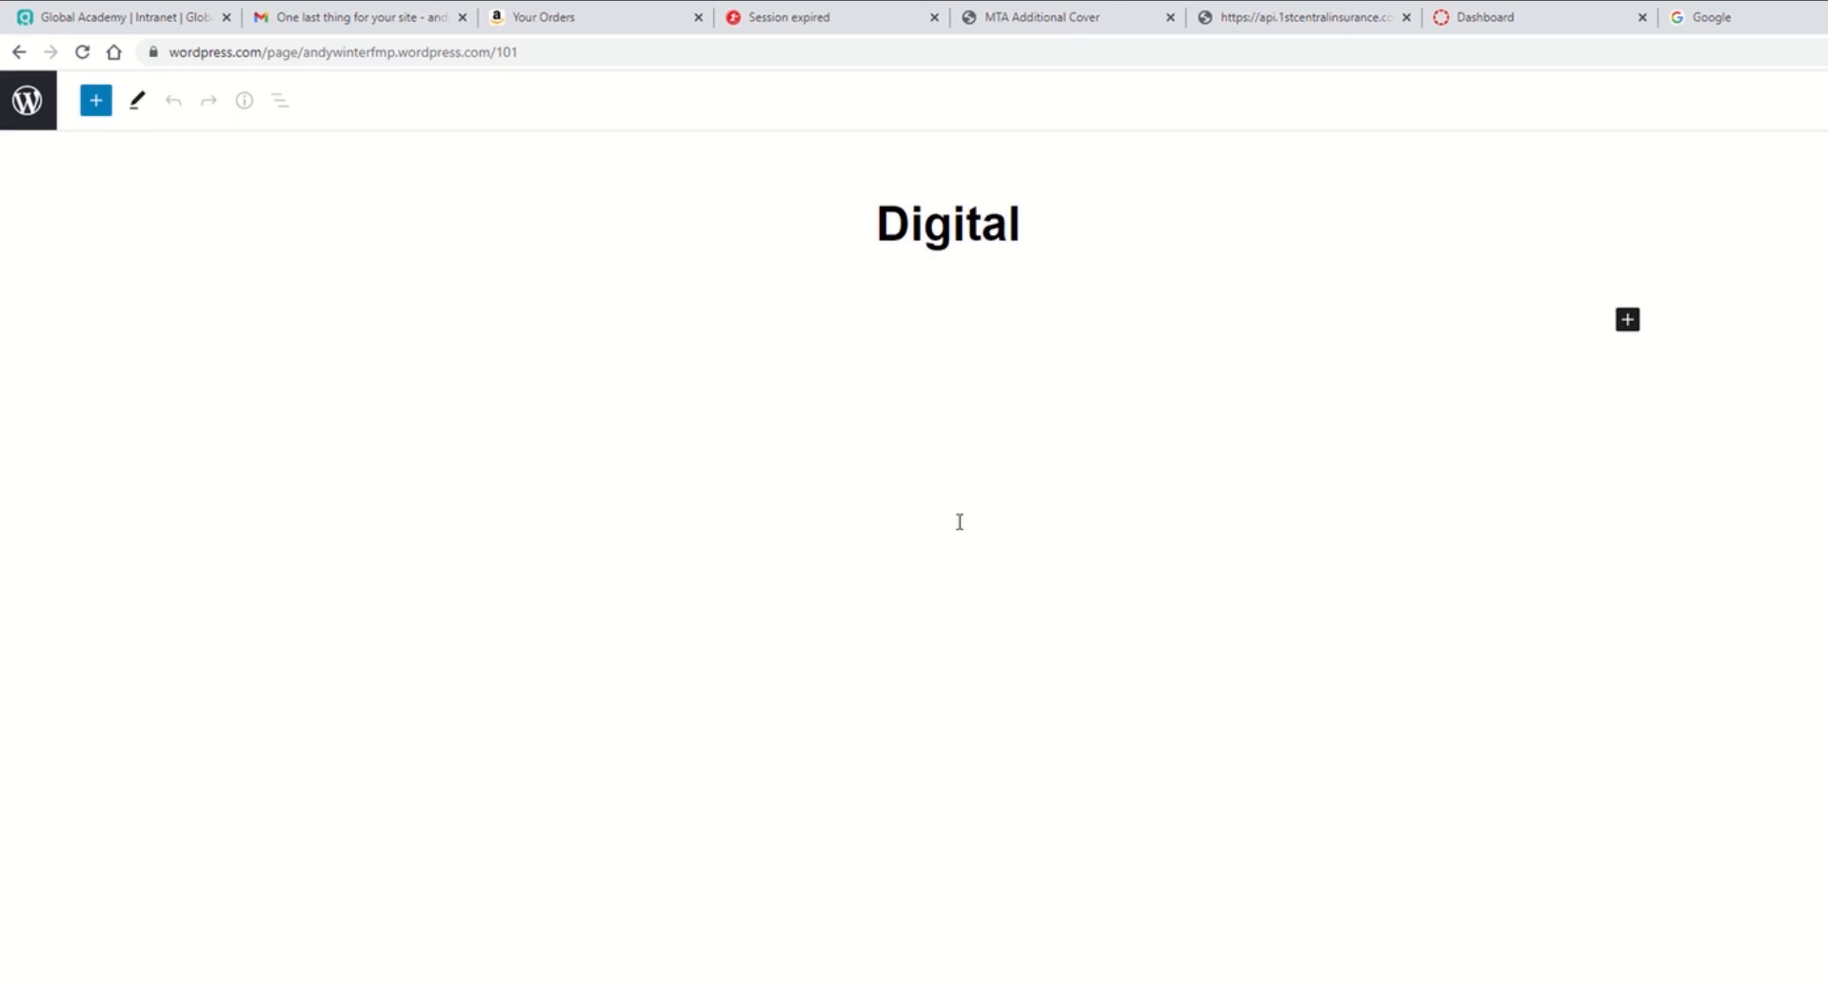
pyautogui.click(1628, 321)
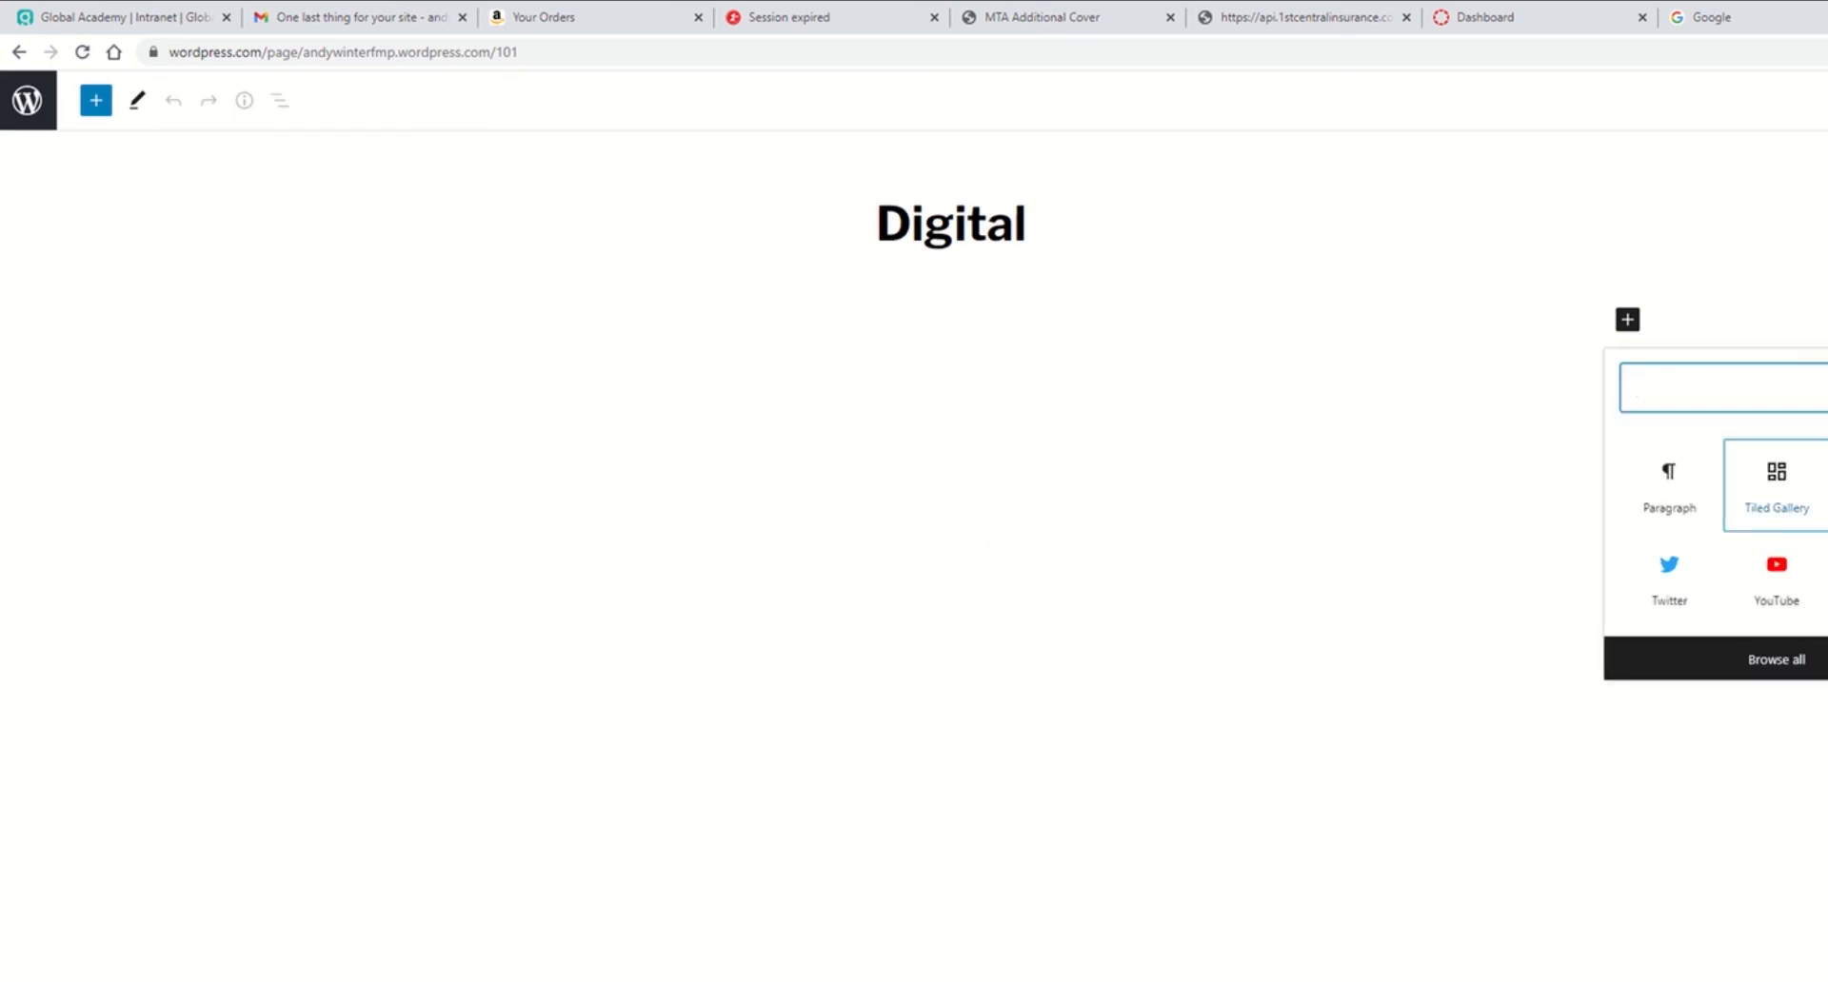
pyautogui.click(1188, 483)
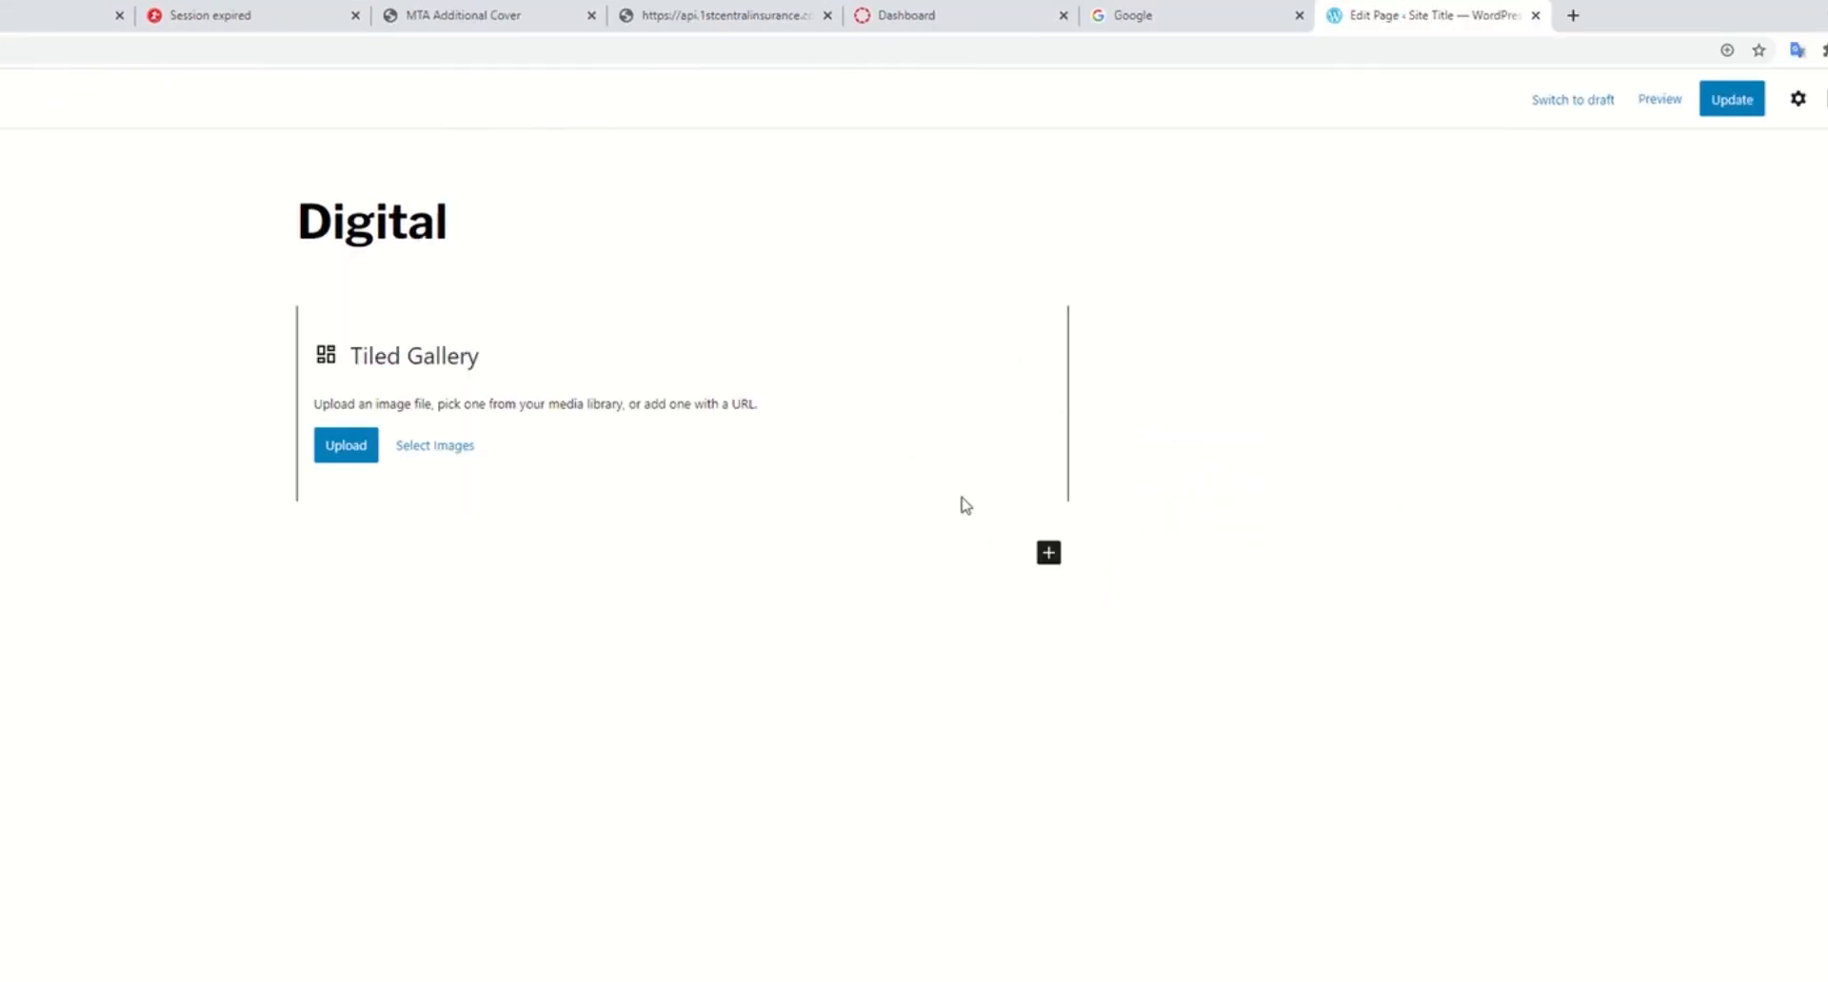
# Step: Browse the full block library to review the available block types
pyautogui.click(1053, 561)
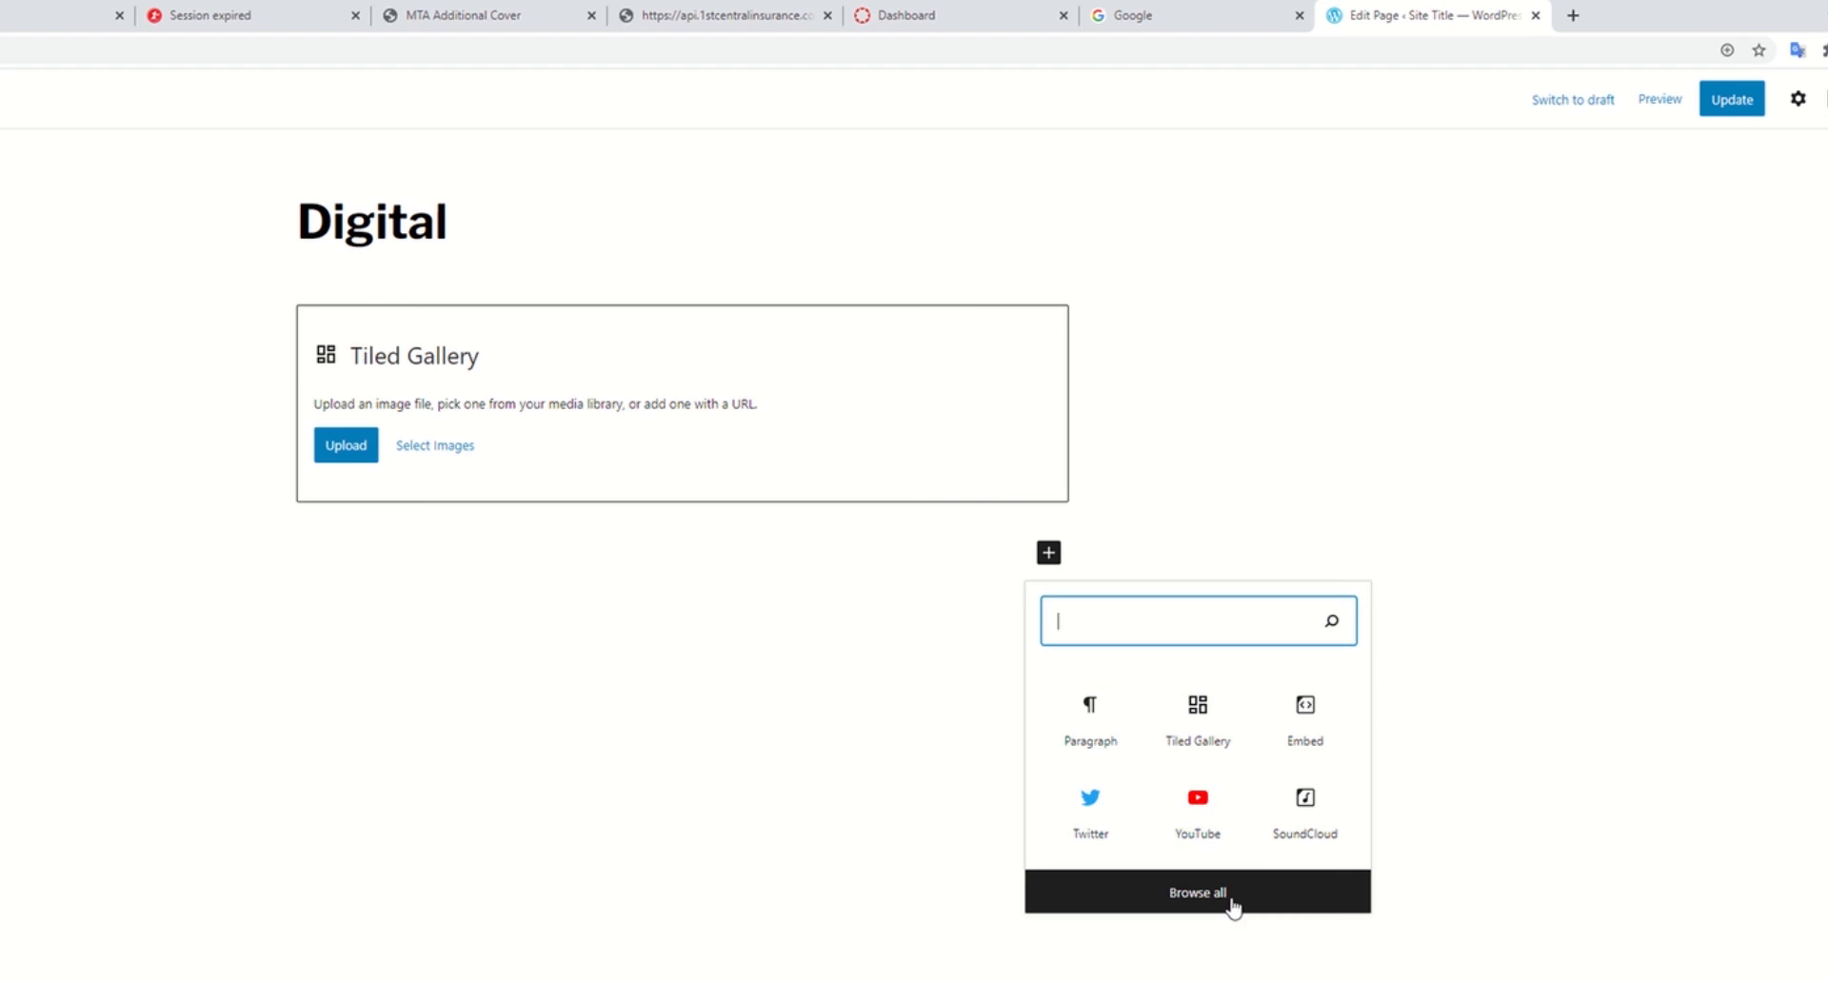
pyautogui.click(1198, 893)
pyautogui.scroll(-10, 181, 609)
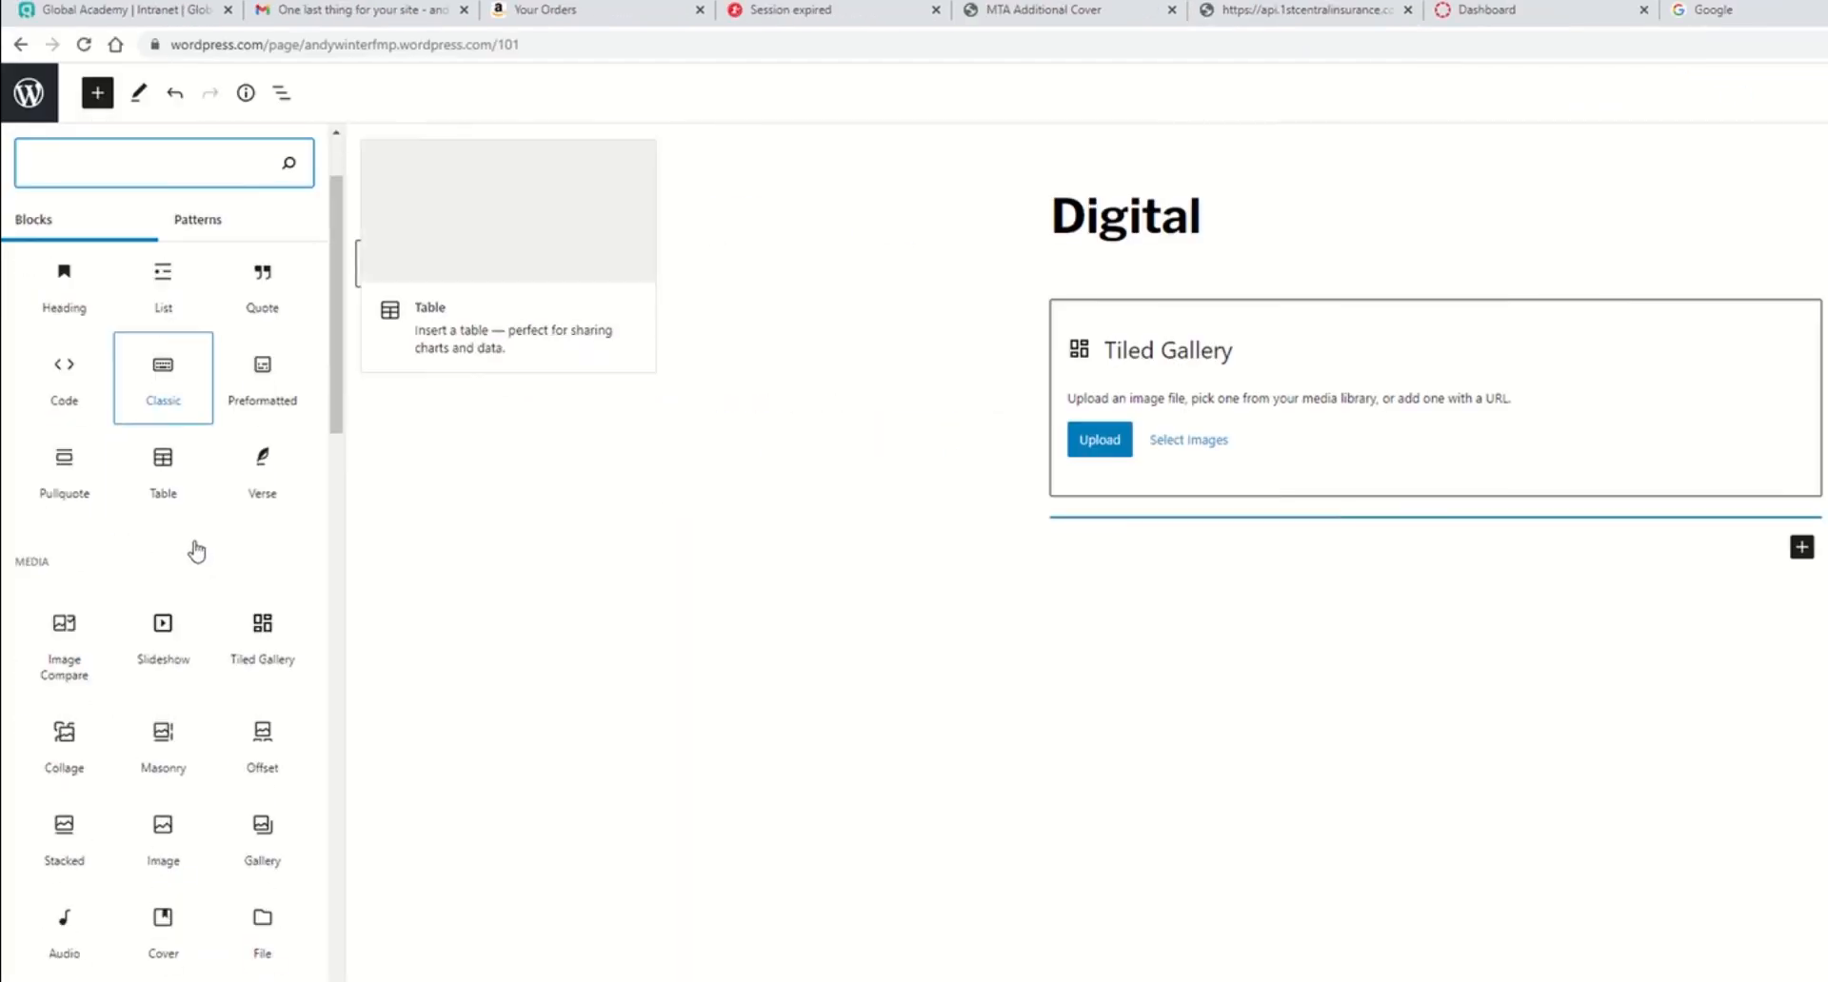
pyautogui.scroll(-10, 171, 657)
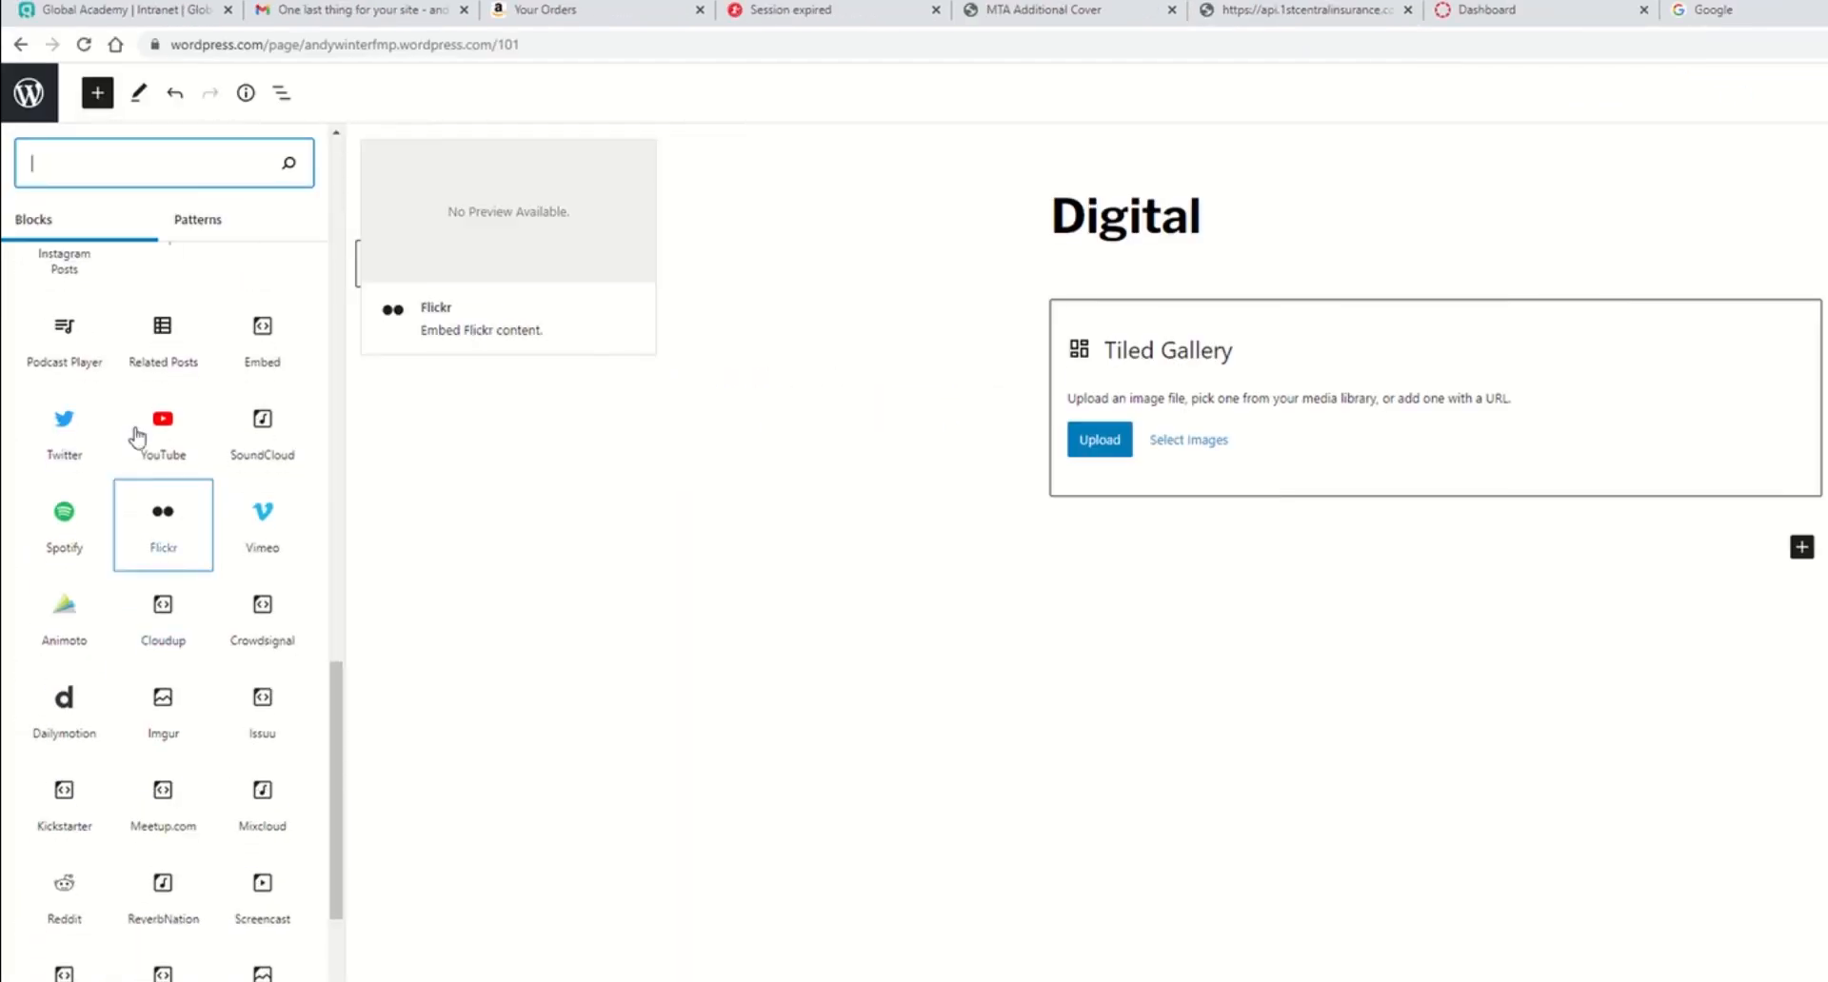
pyautogui.scroll(1, 166, 451)
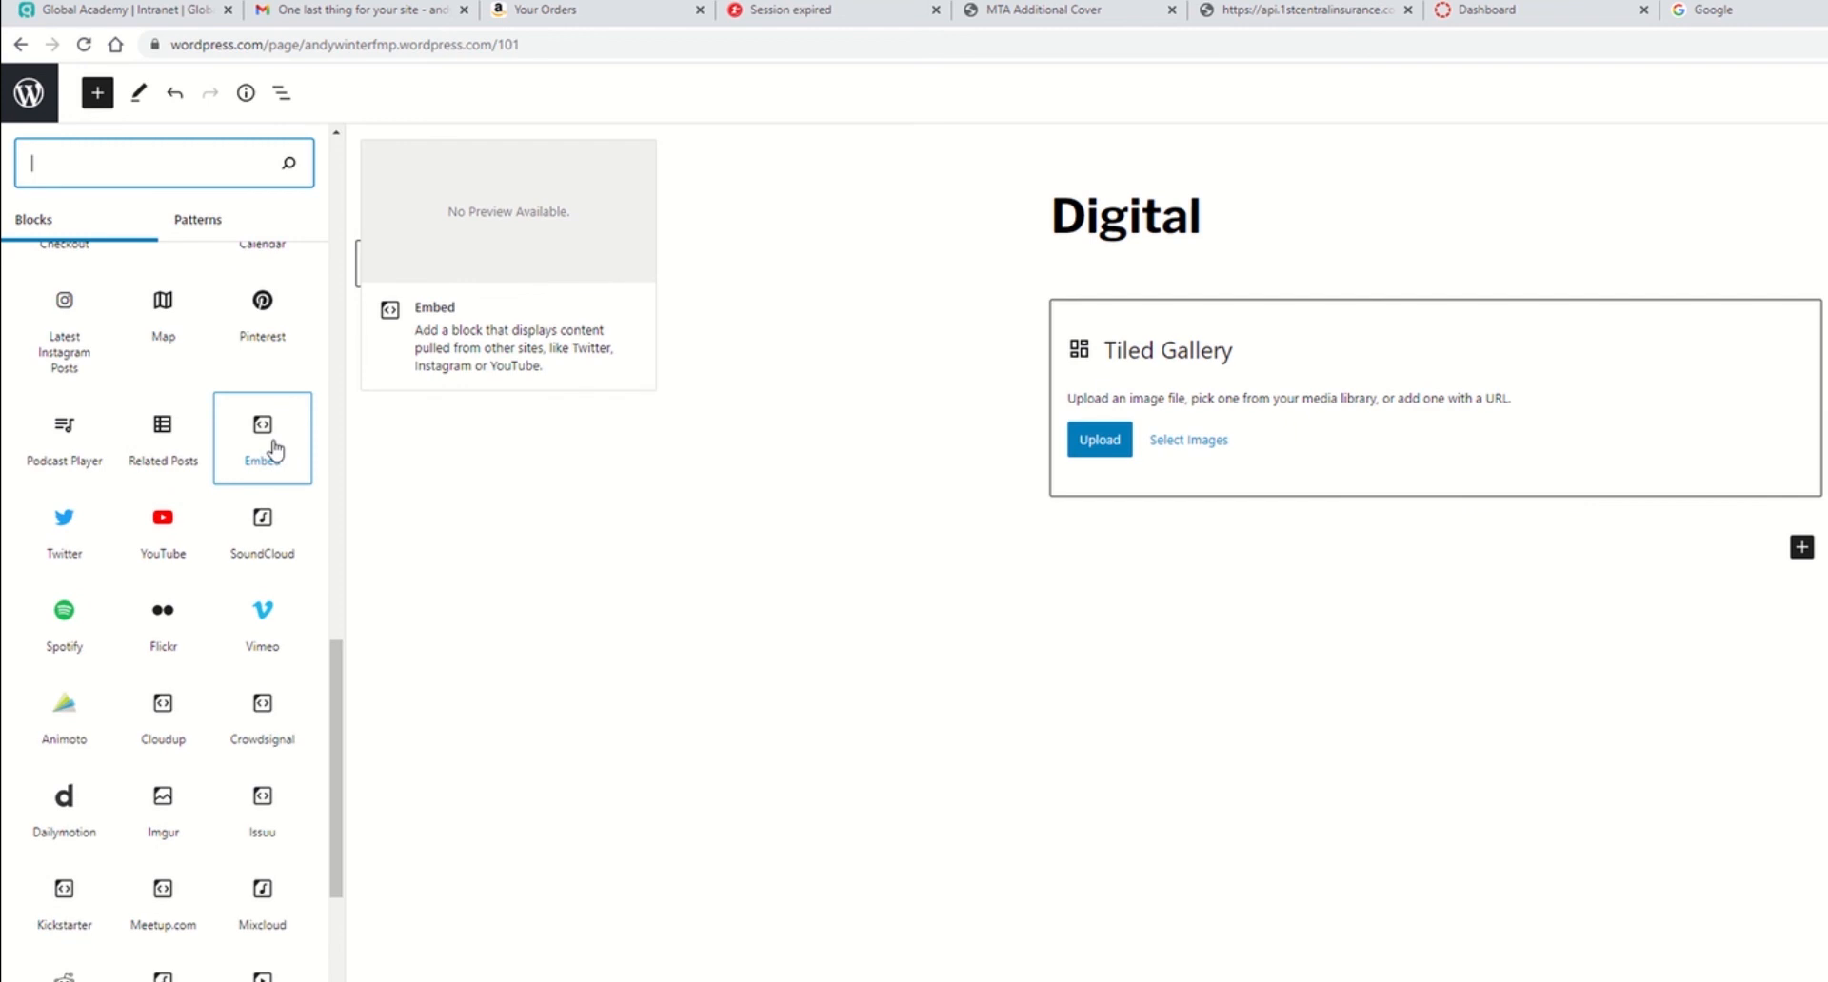
pyautogui.scroll(8, 274, 451)
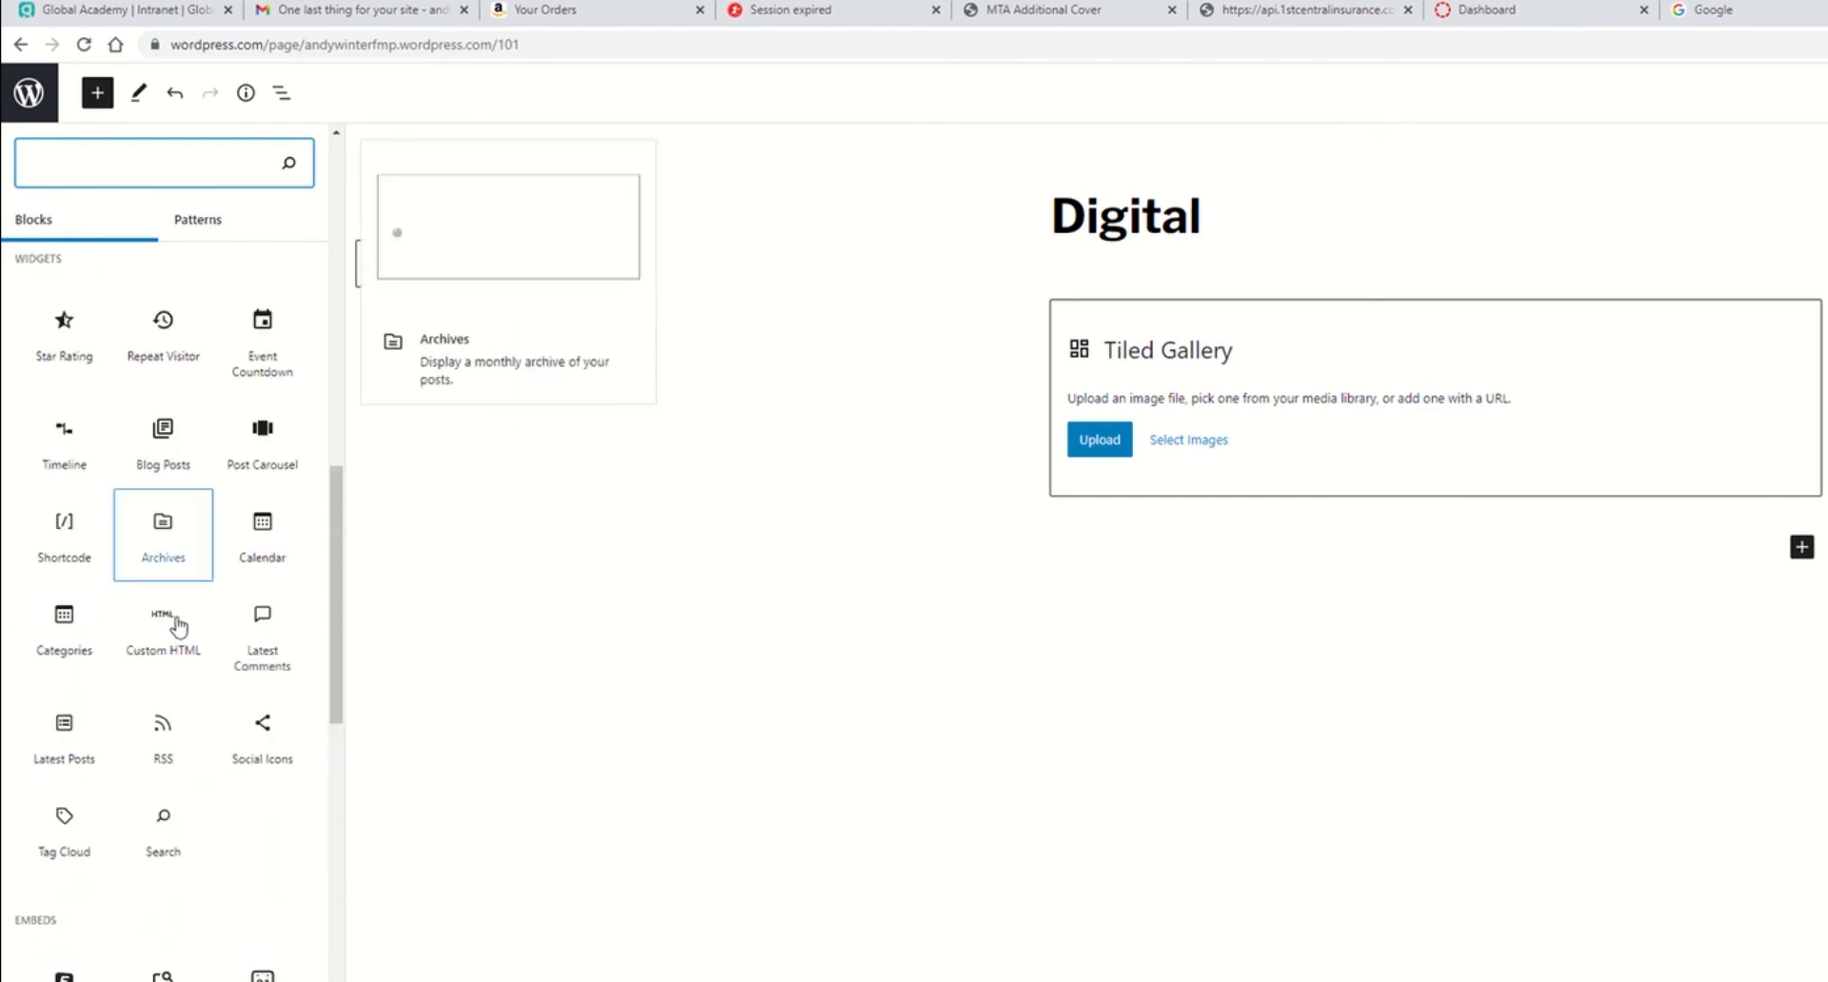
pyautogui.scroll(6, 164, 617)
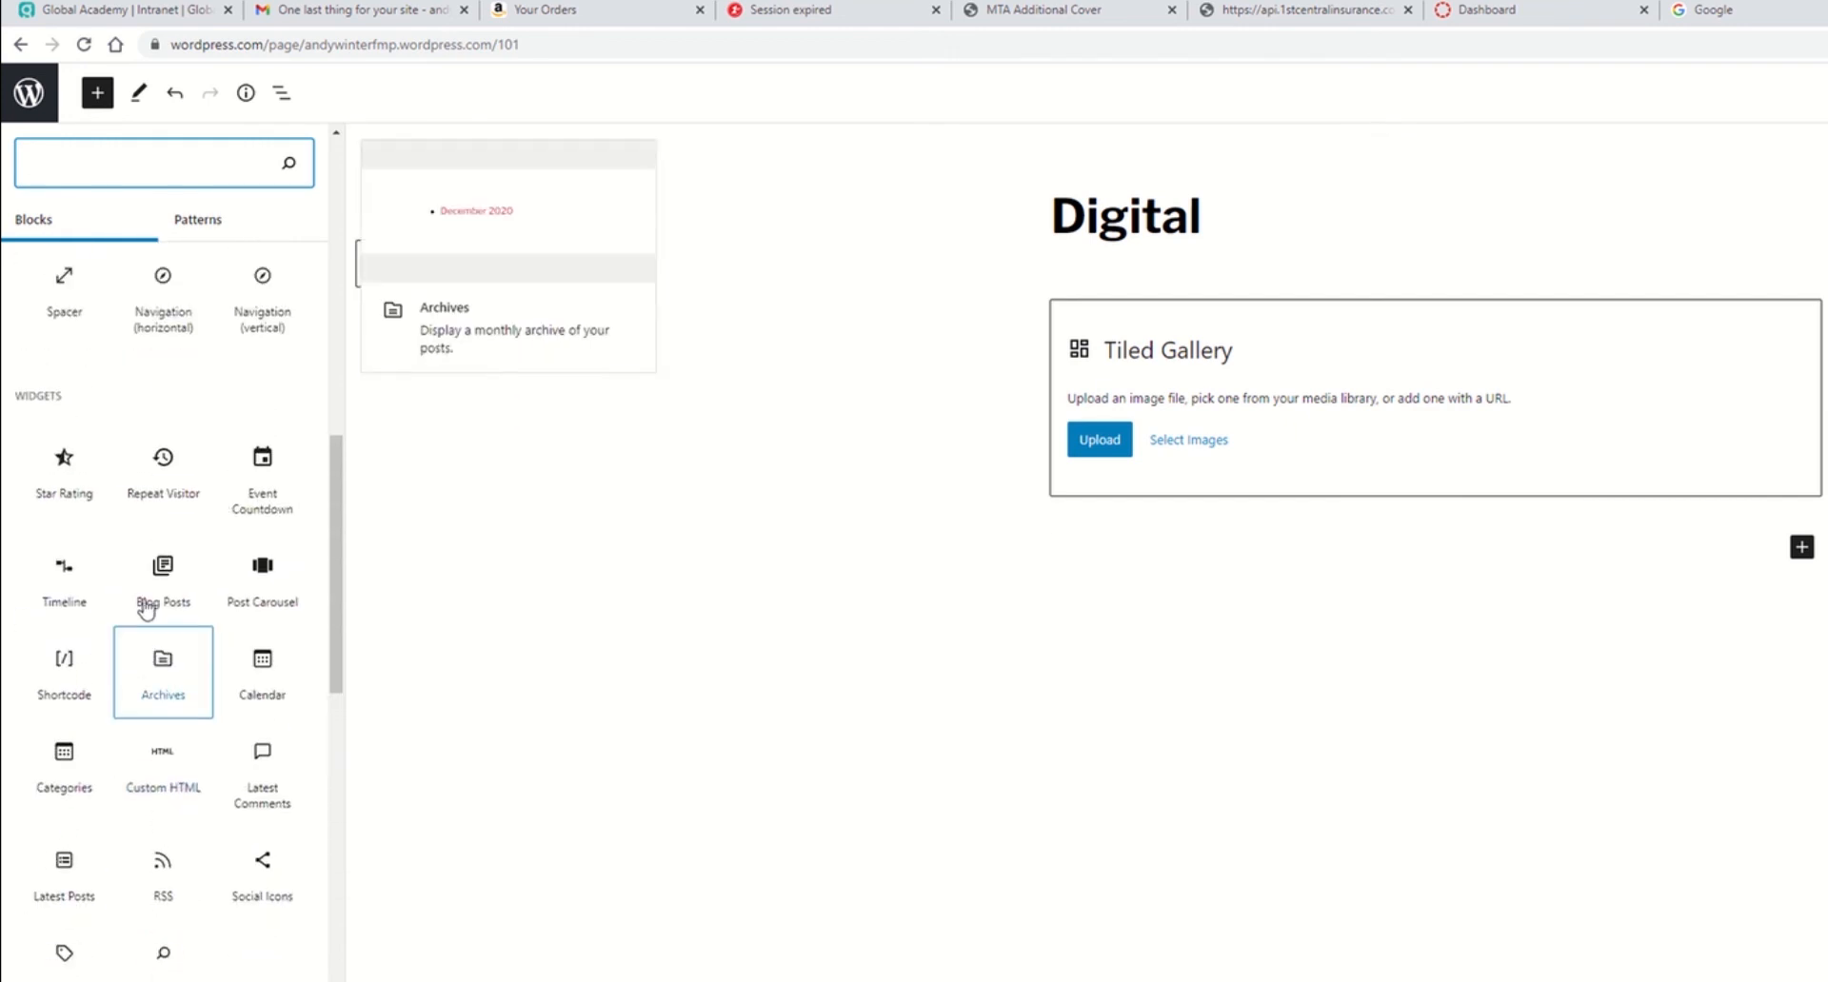
pyautogui.scroll(-12, 186, 610)
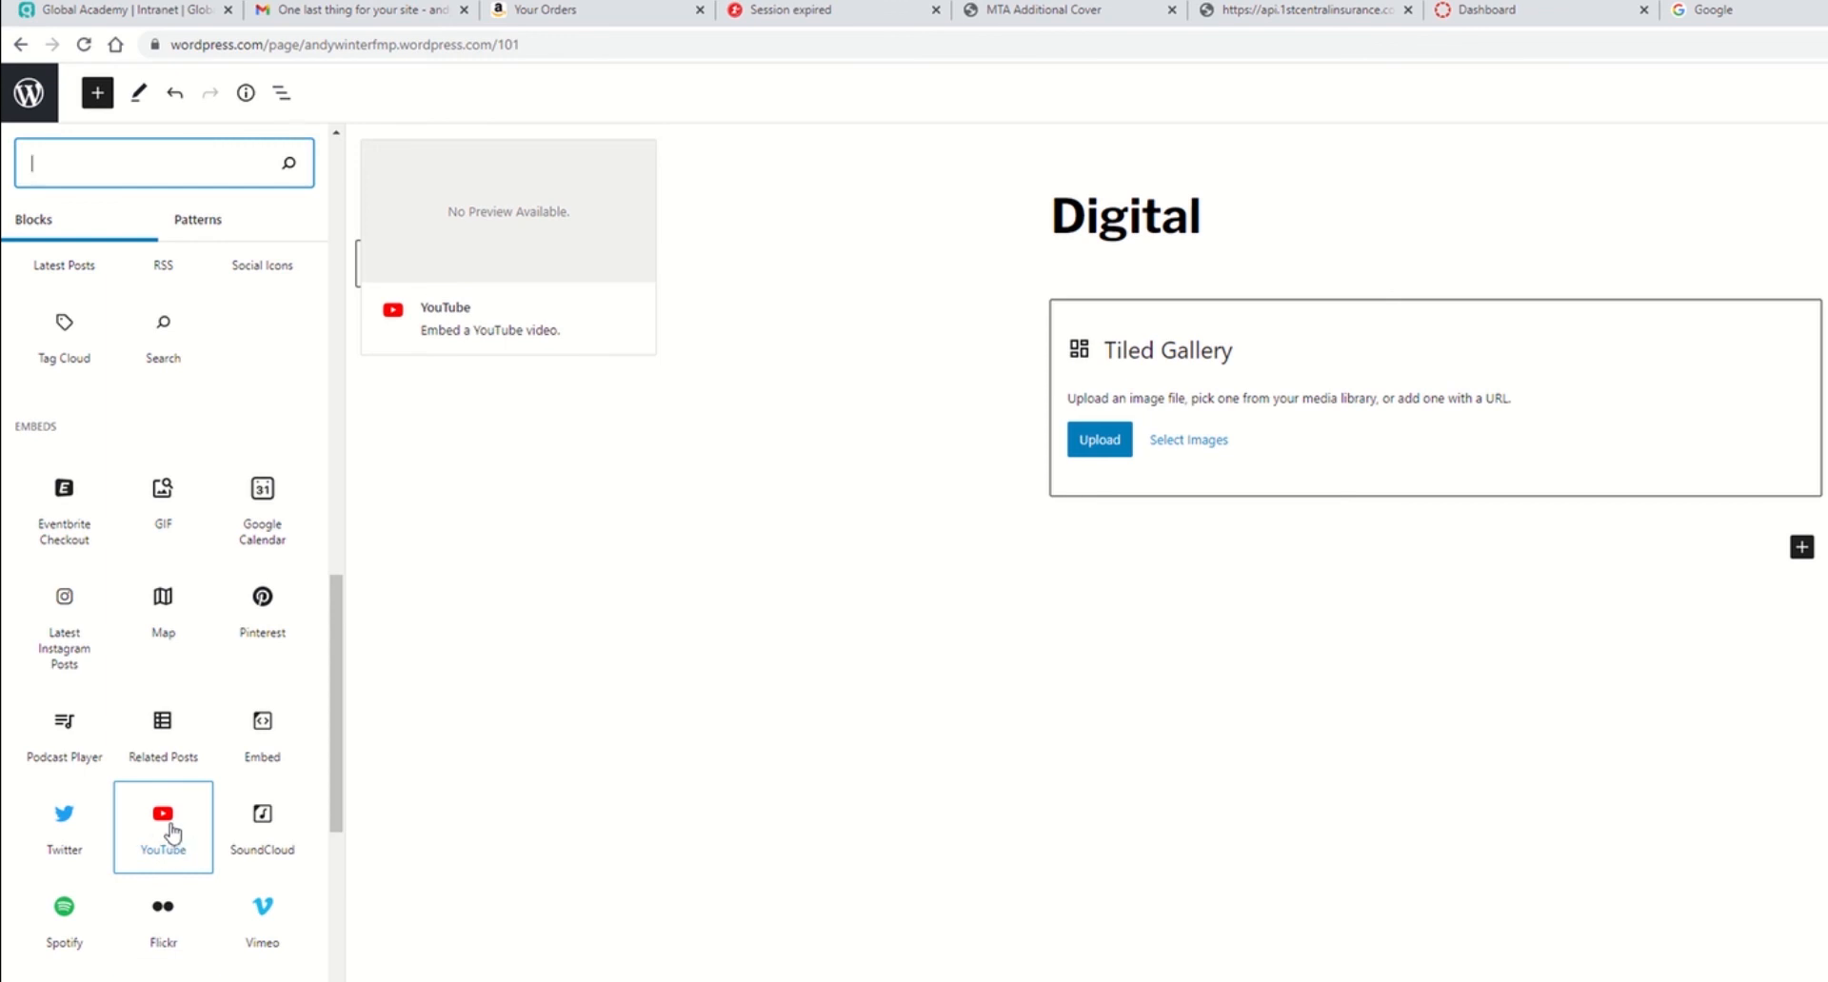
pyautogui.scroll(14, 171, 831)
pyautogui.scroll(10, 167, 590)
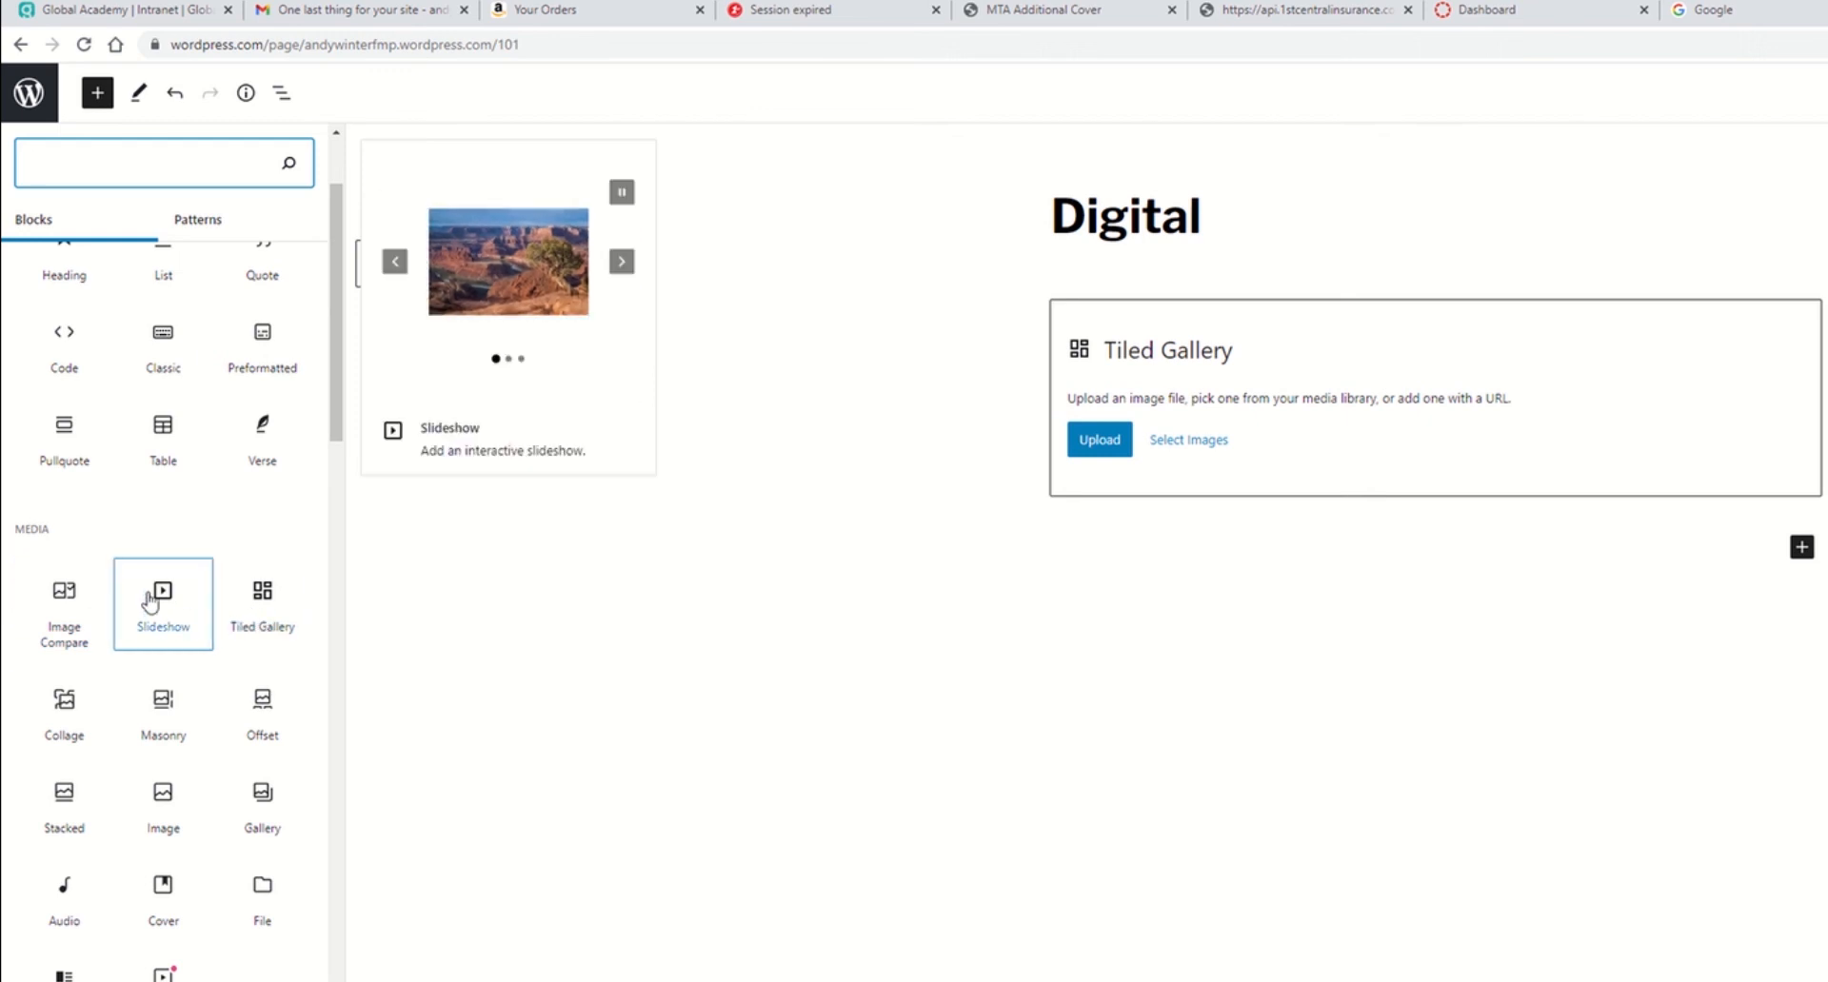
# Step: Upload the images blend tool, Pattern PNG, ExampleOfCovidProtocolsAtGlobalHQ and Instagram - Vinyl Destination into the Tiled Gallery
pyautogui.click(1100, 440)
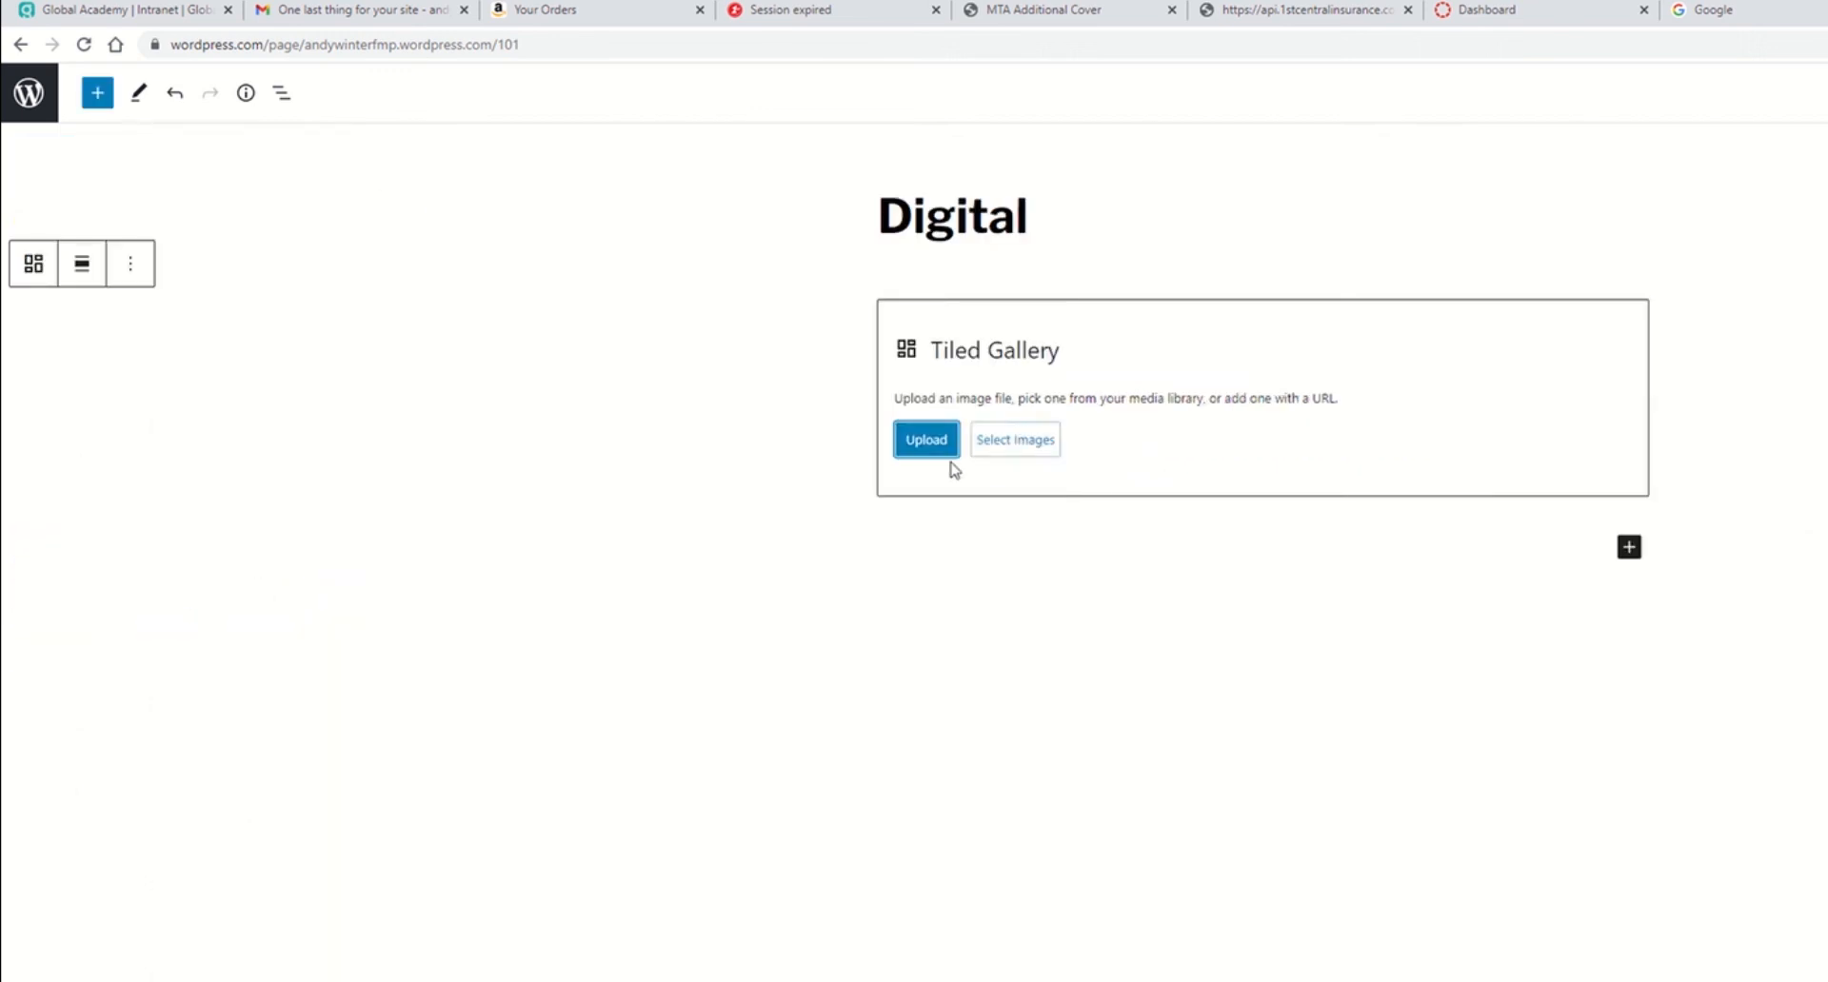
pyautogui.click(930, 439)
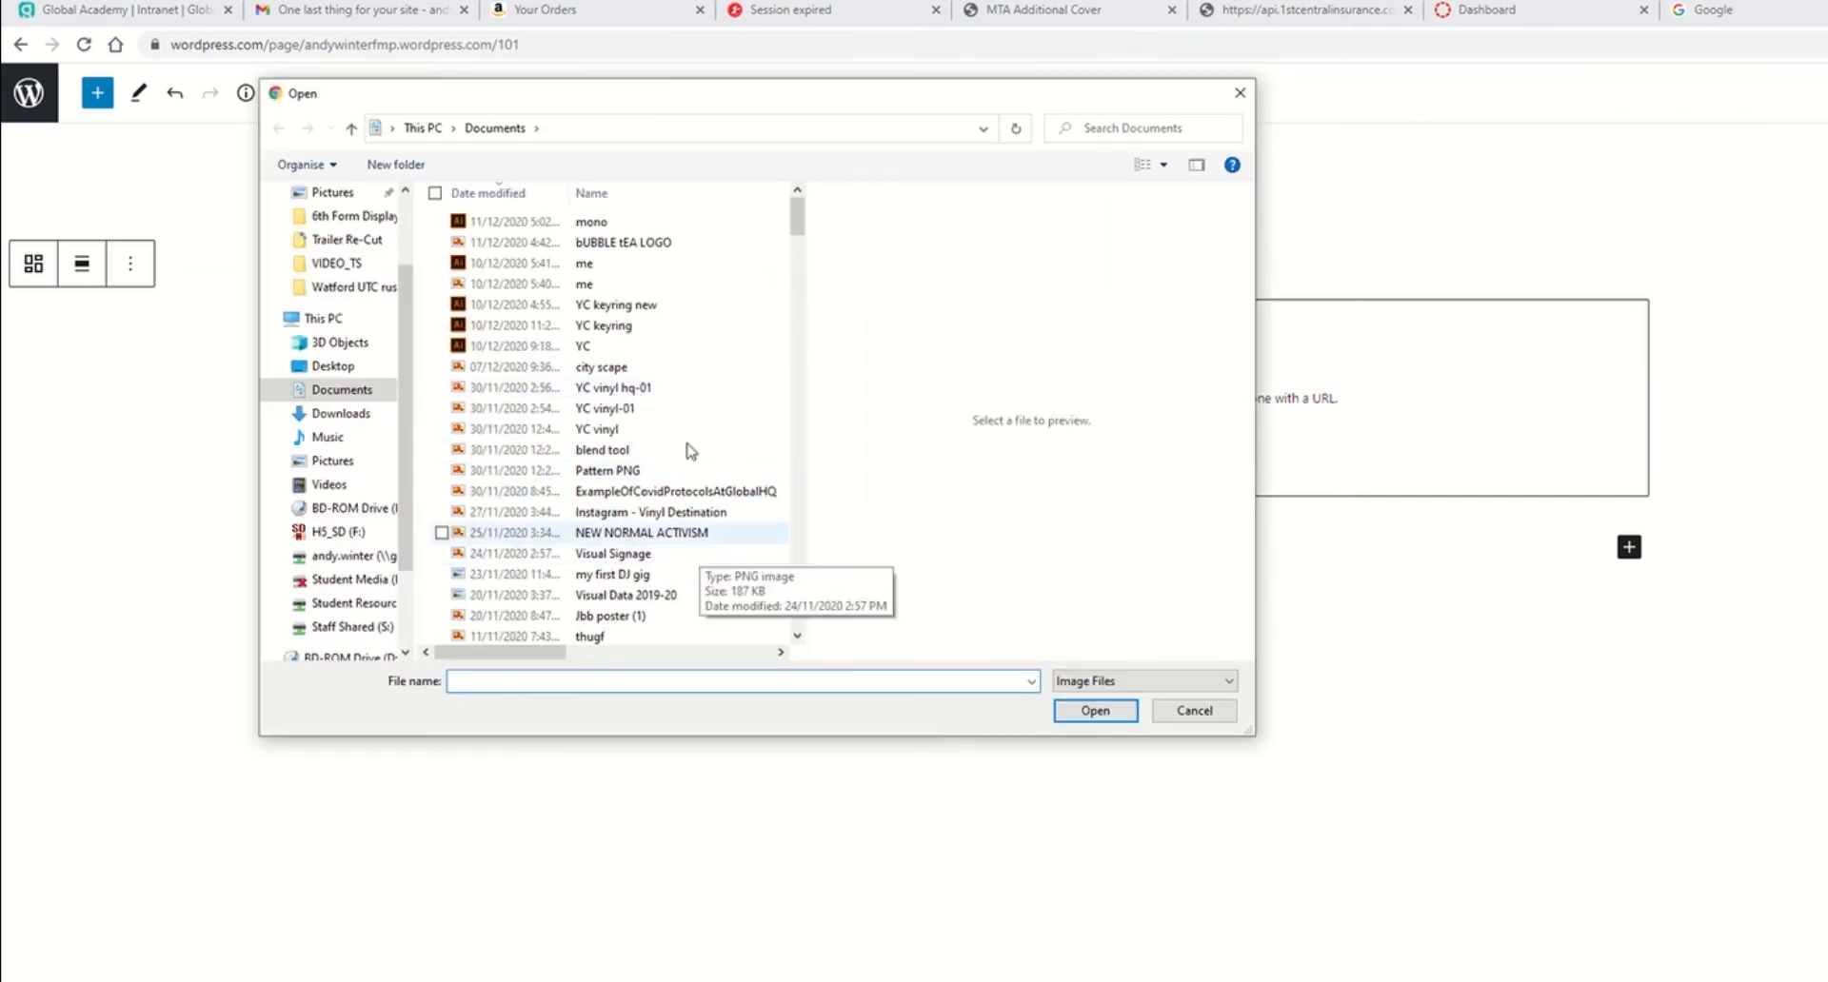
pyautogui.click(647, 250)
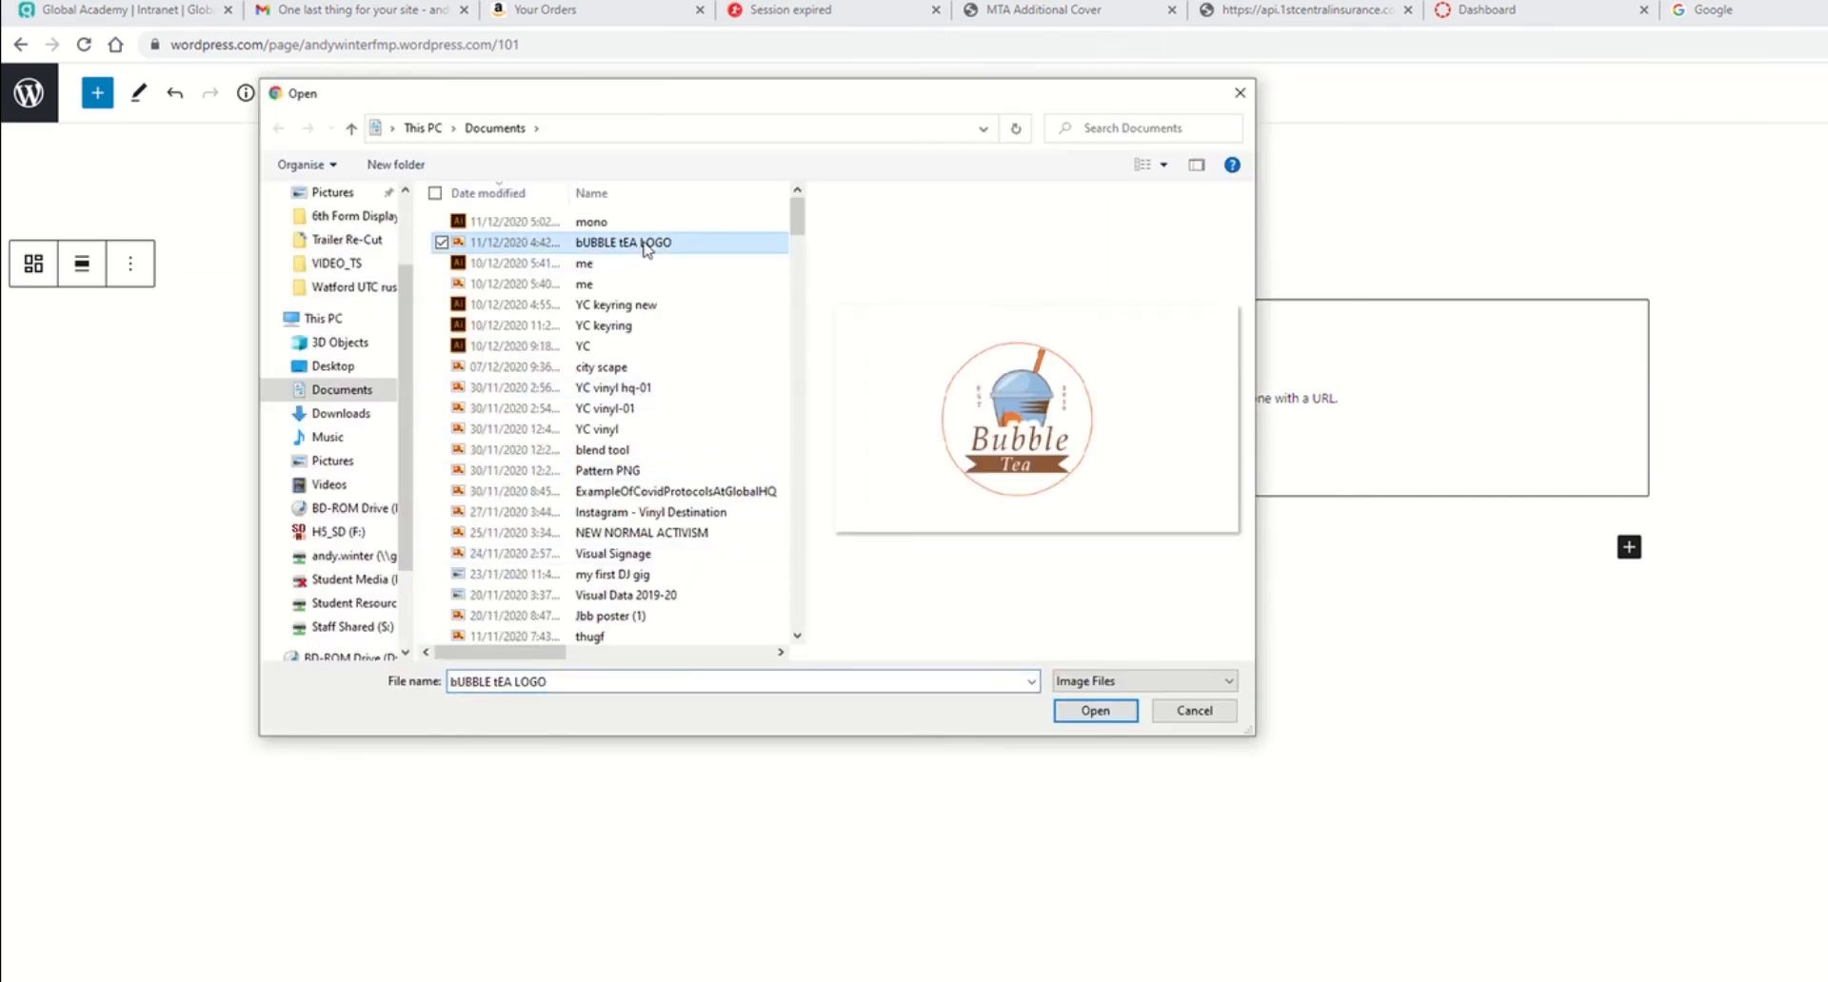
pyautogui.click(629, 452)
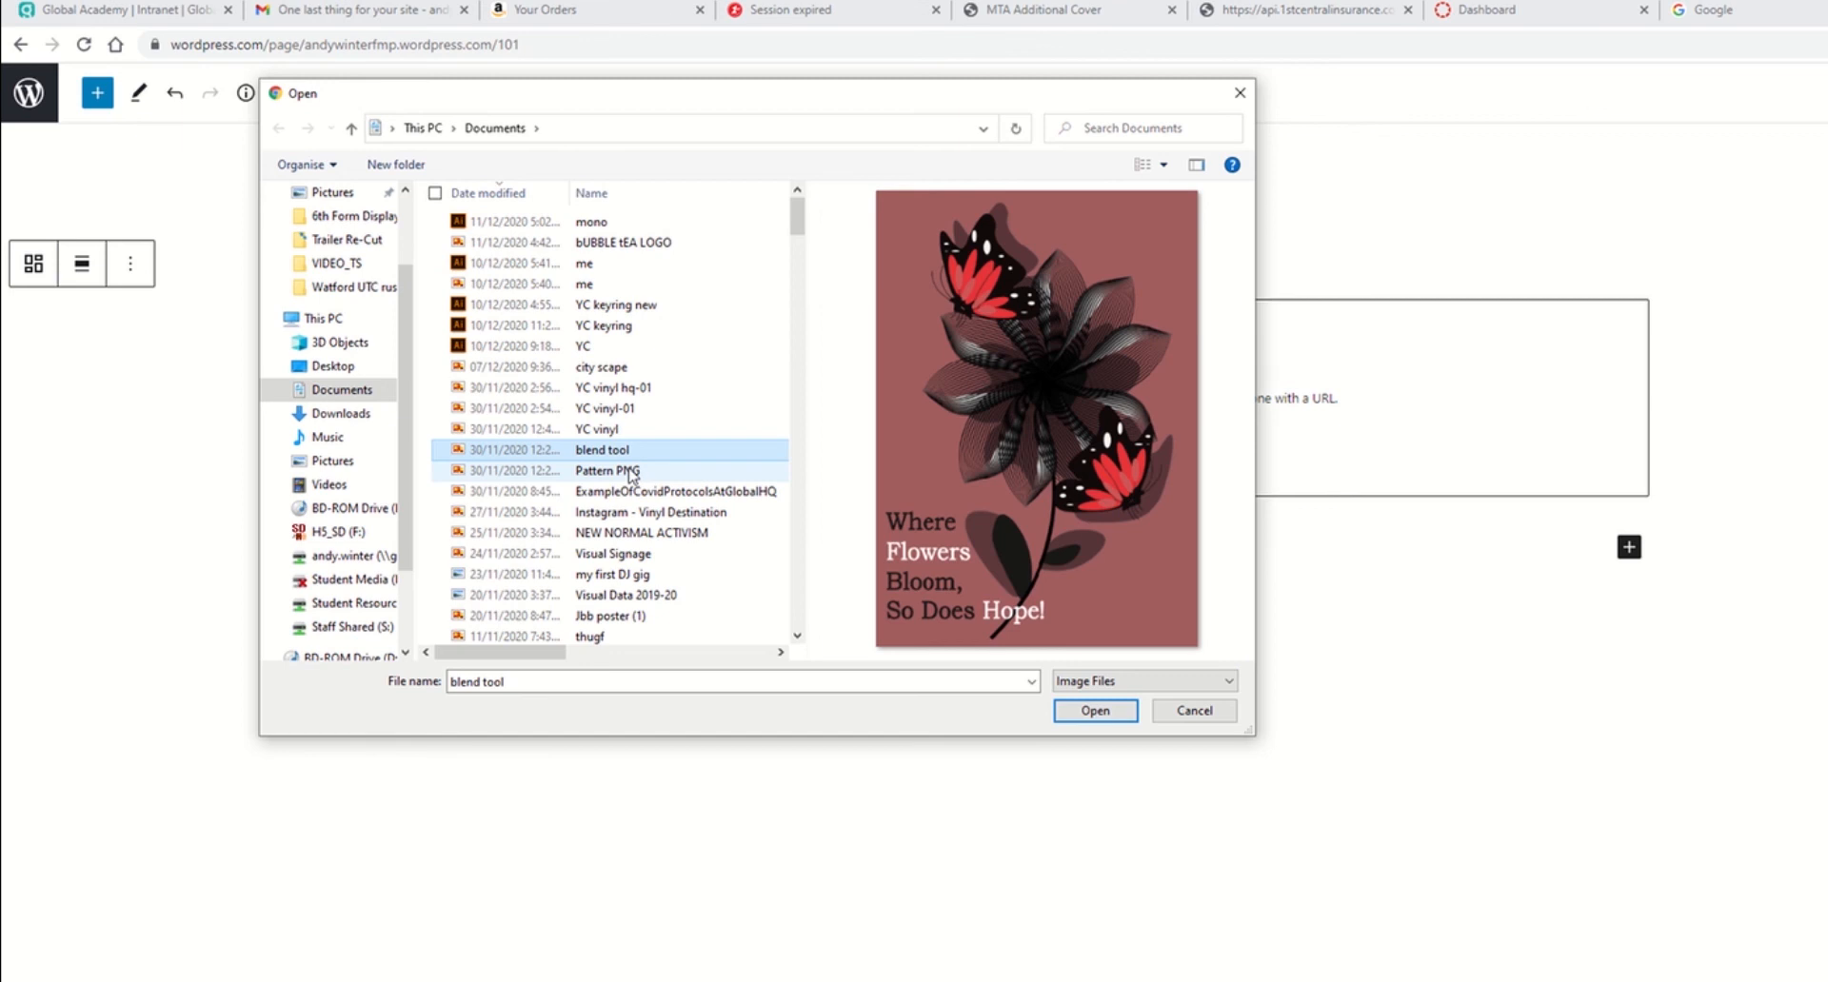
pyautogui.click(631, 471)
pyautogui.click(619, 493)
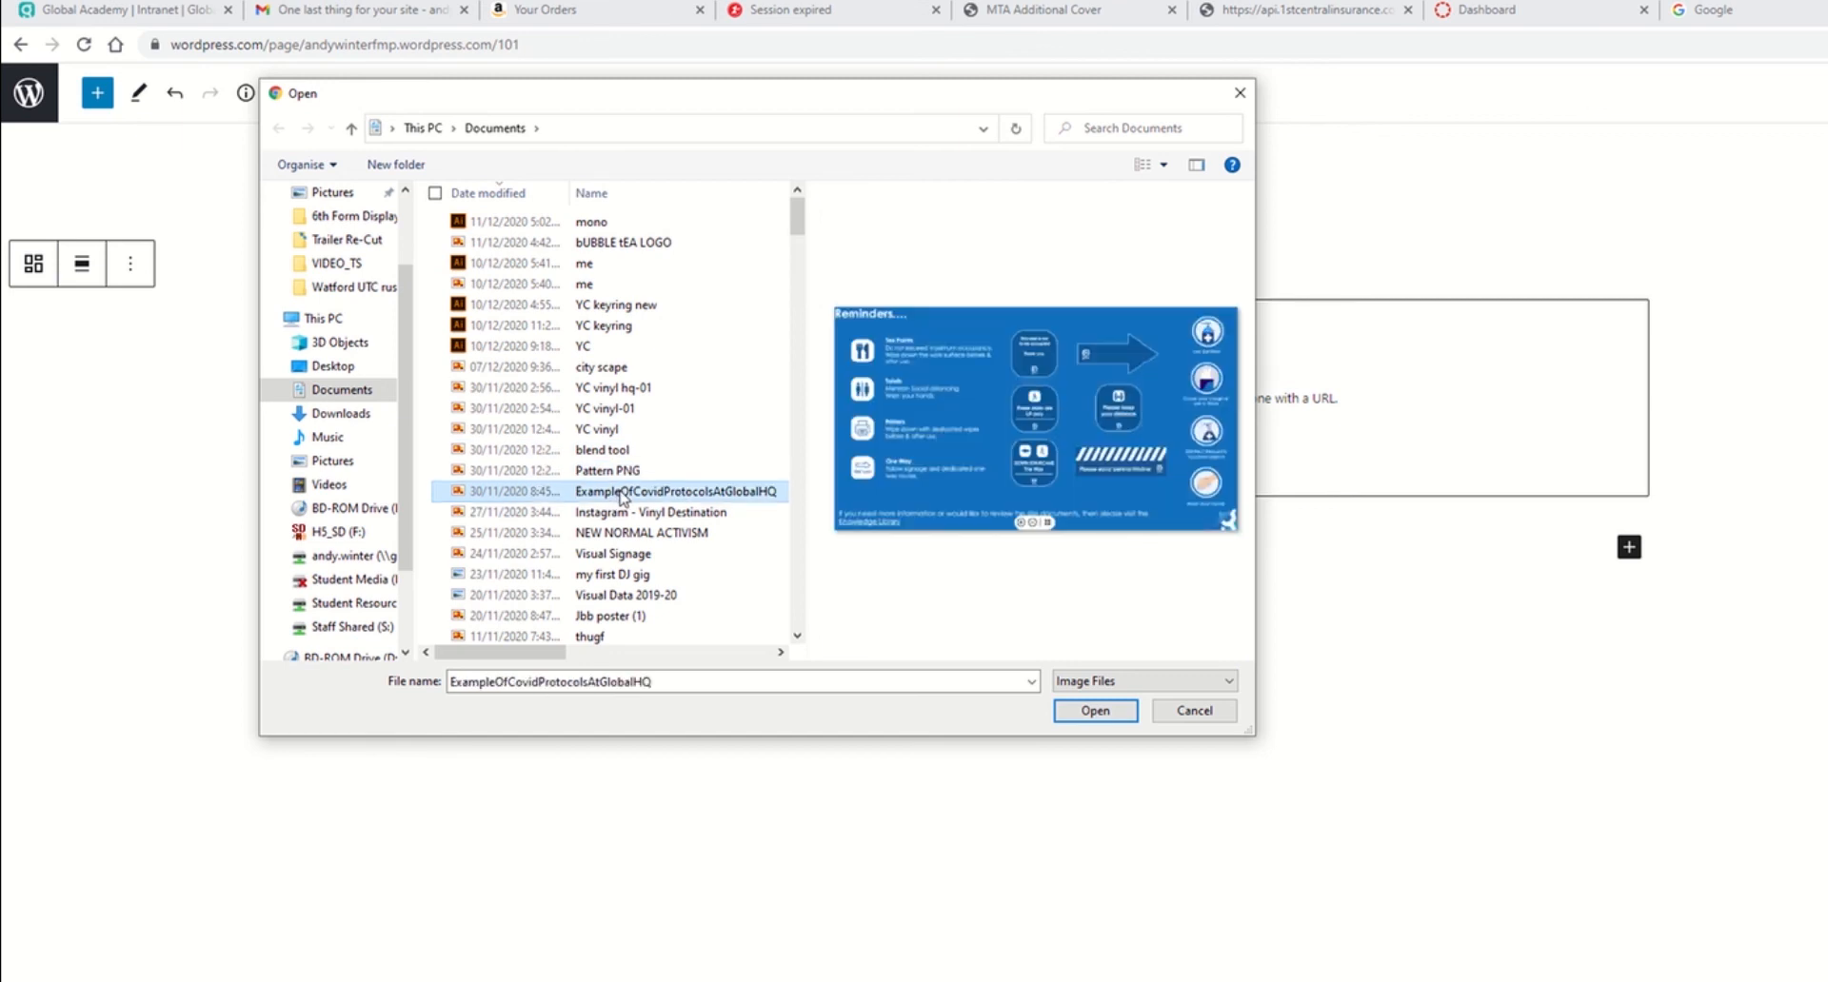
pyautogui.click(624, 470)
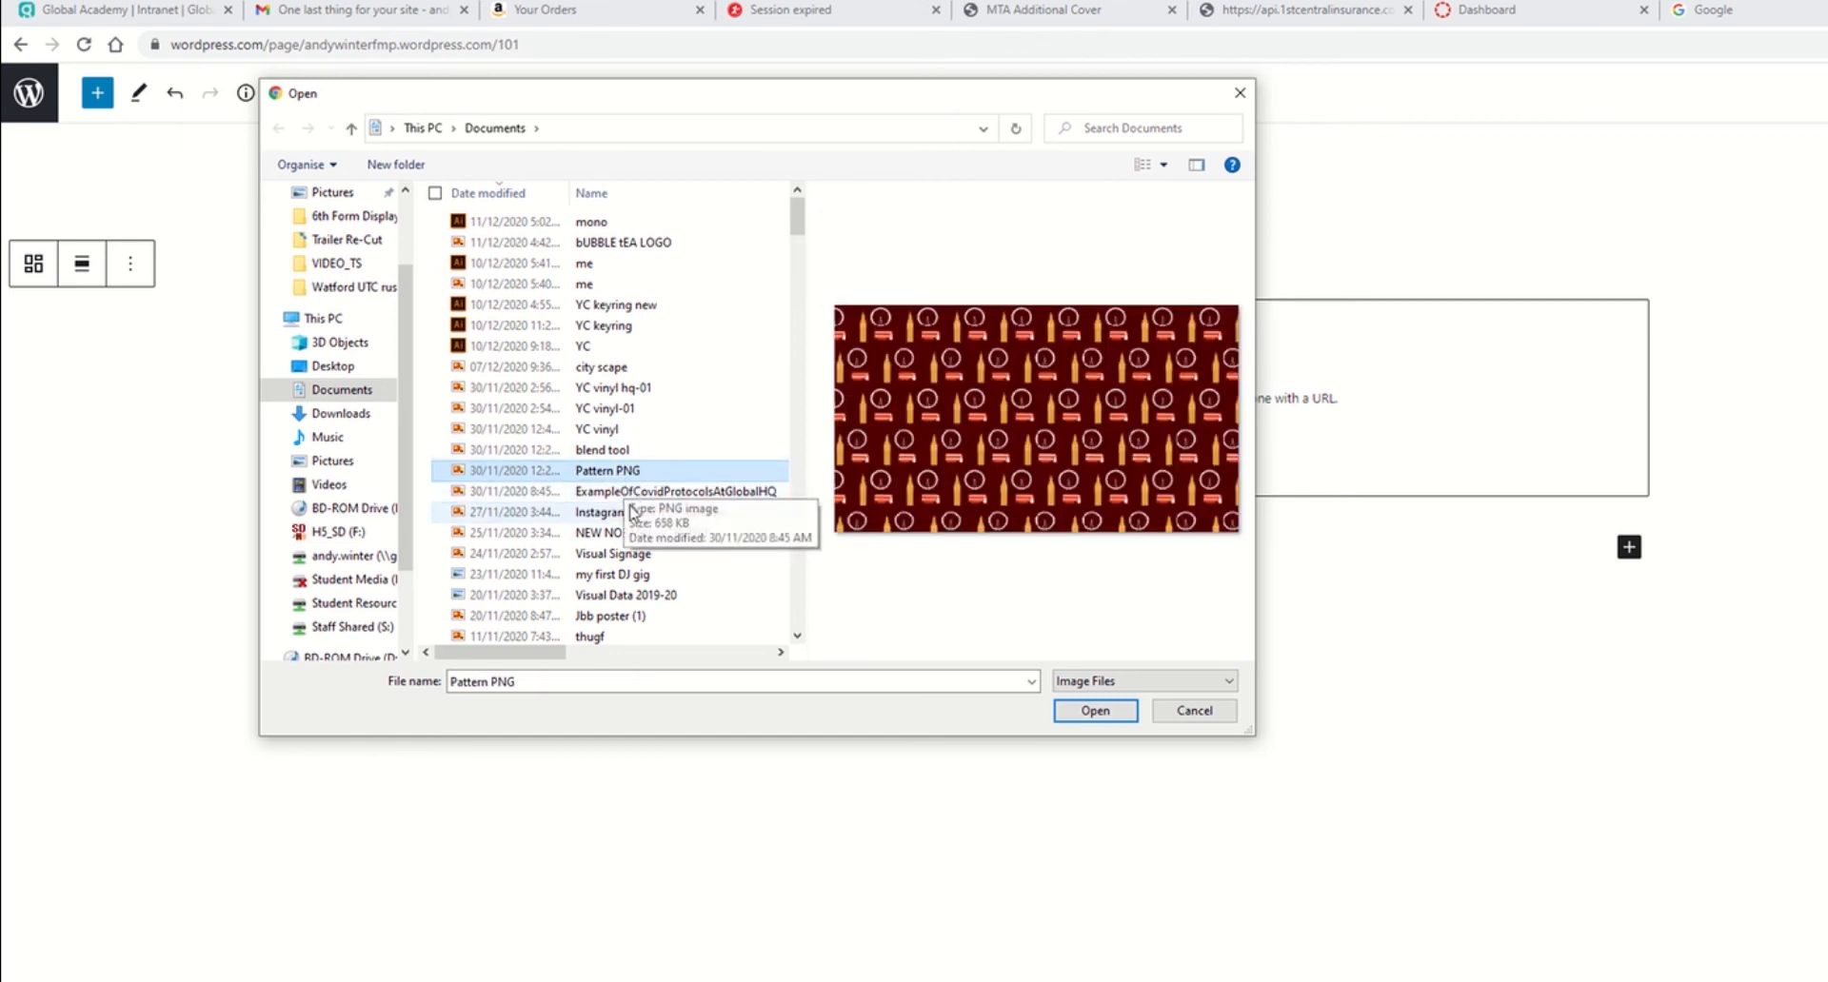
pyautogui.click(627, 513)
pyautogui.keyDown('shift'); pyautogui.click(616, 450); pyautogui.keyUp('shift')
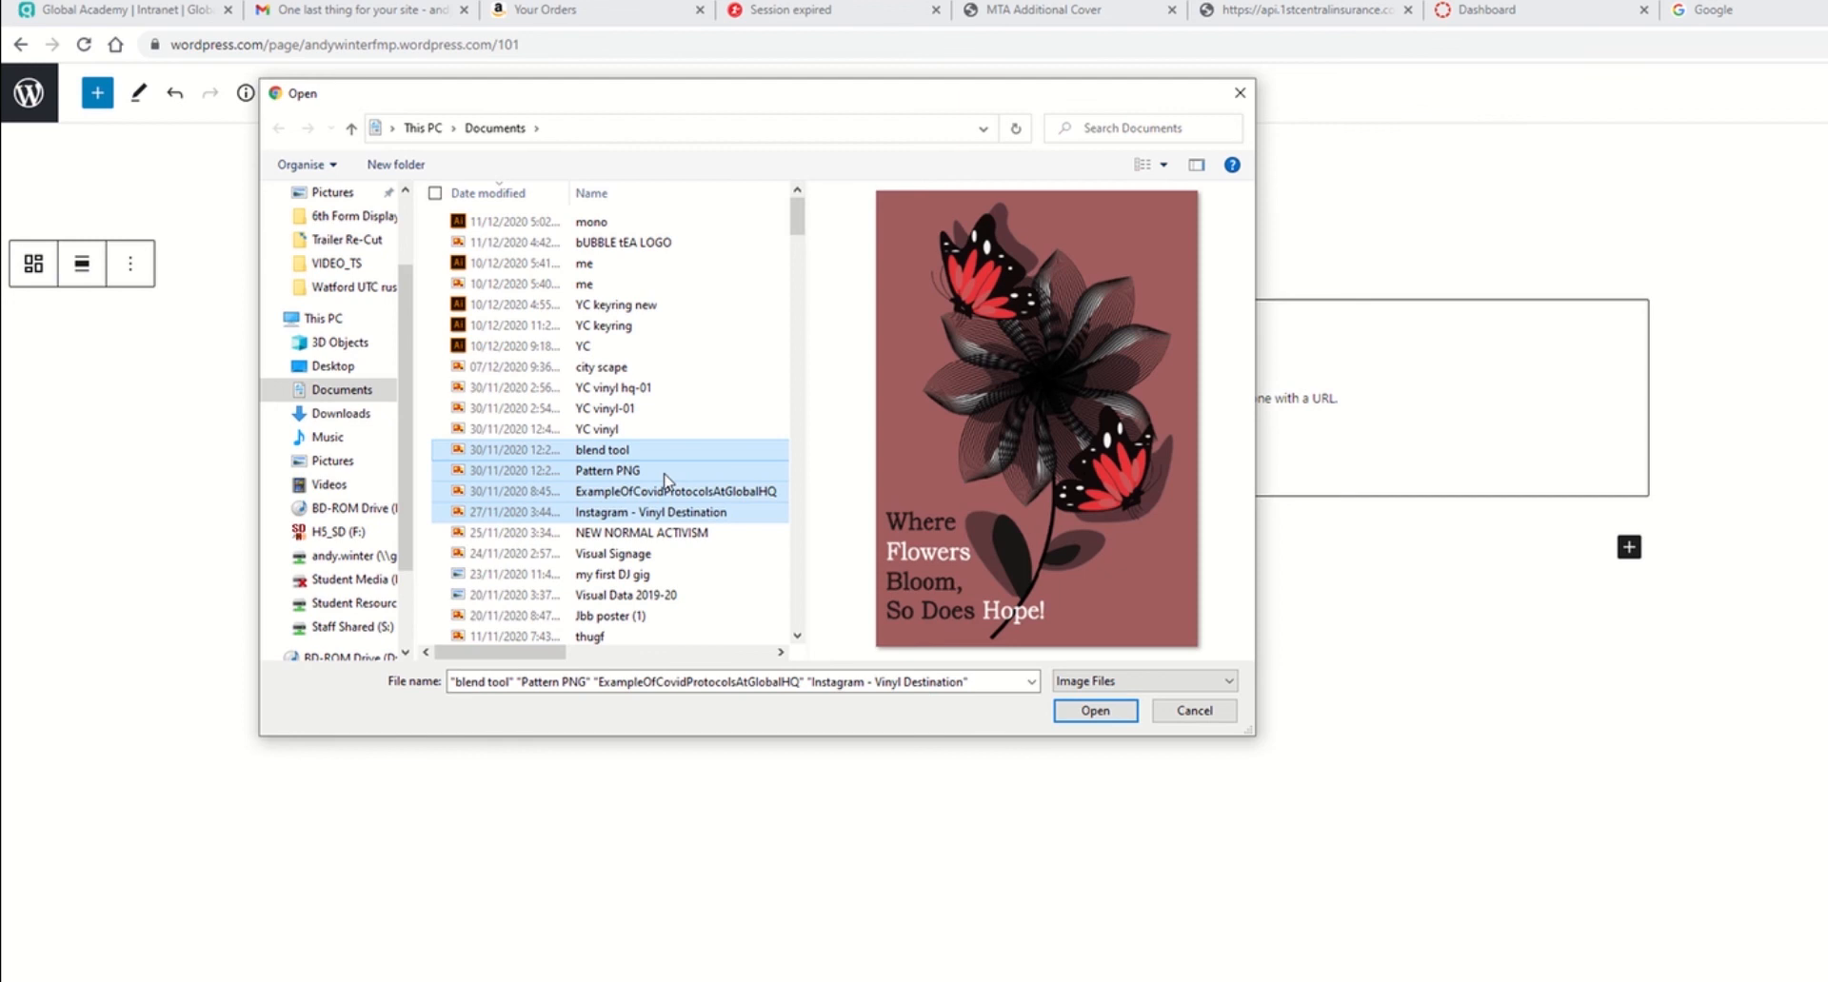
pyautogui.click(1095, 710)
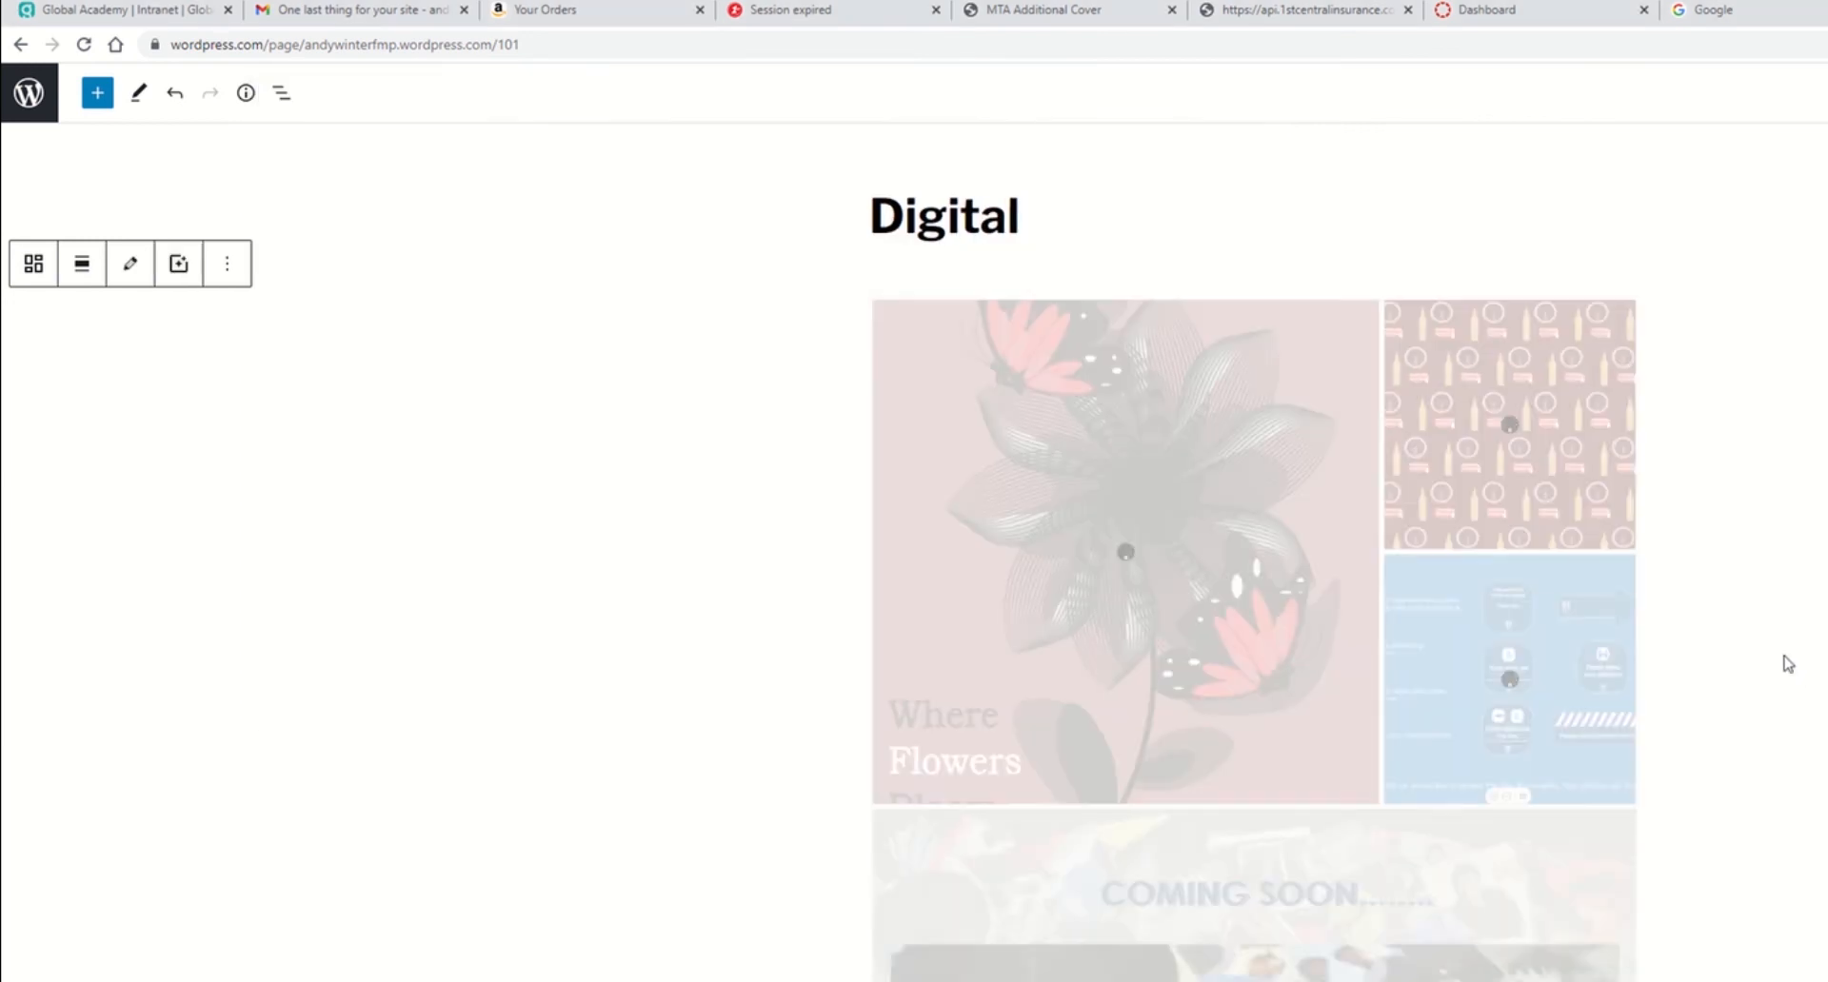
# Step: Update the Digital page to publish the gallery
pyautogui.scroll(-4, 1573, 362)
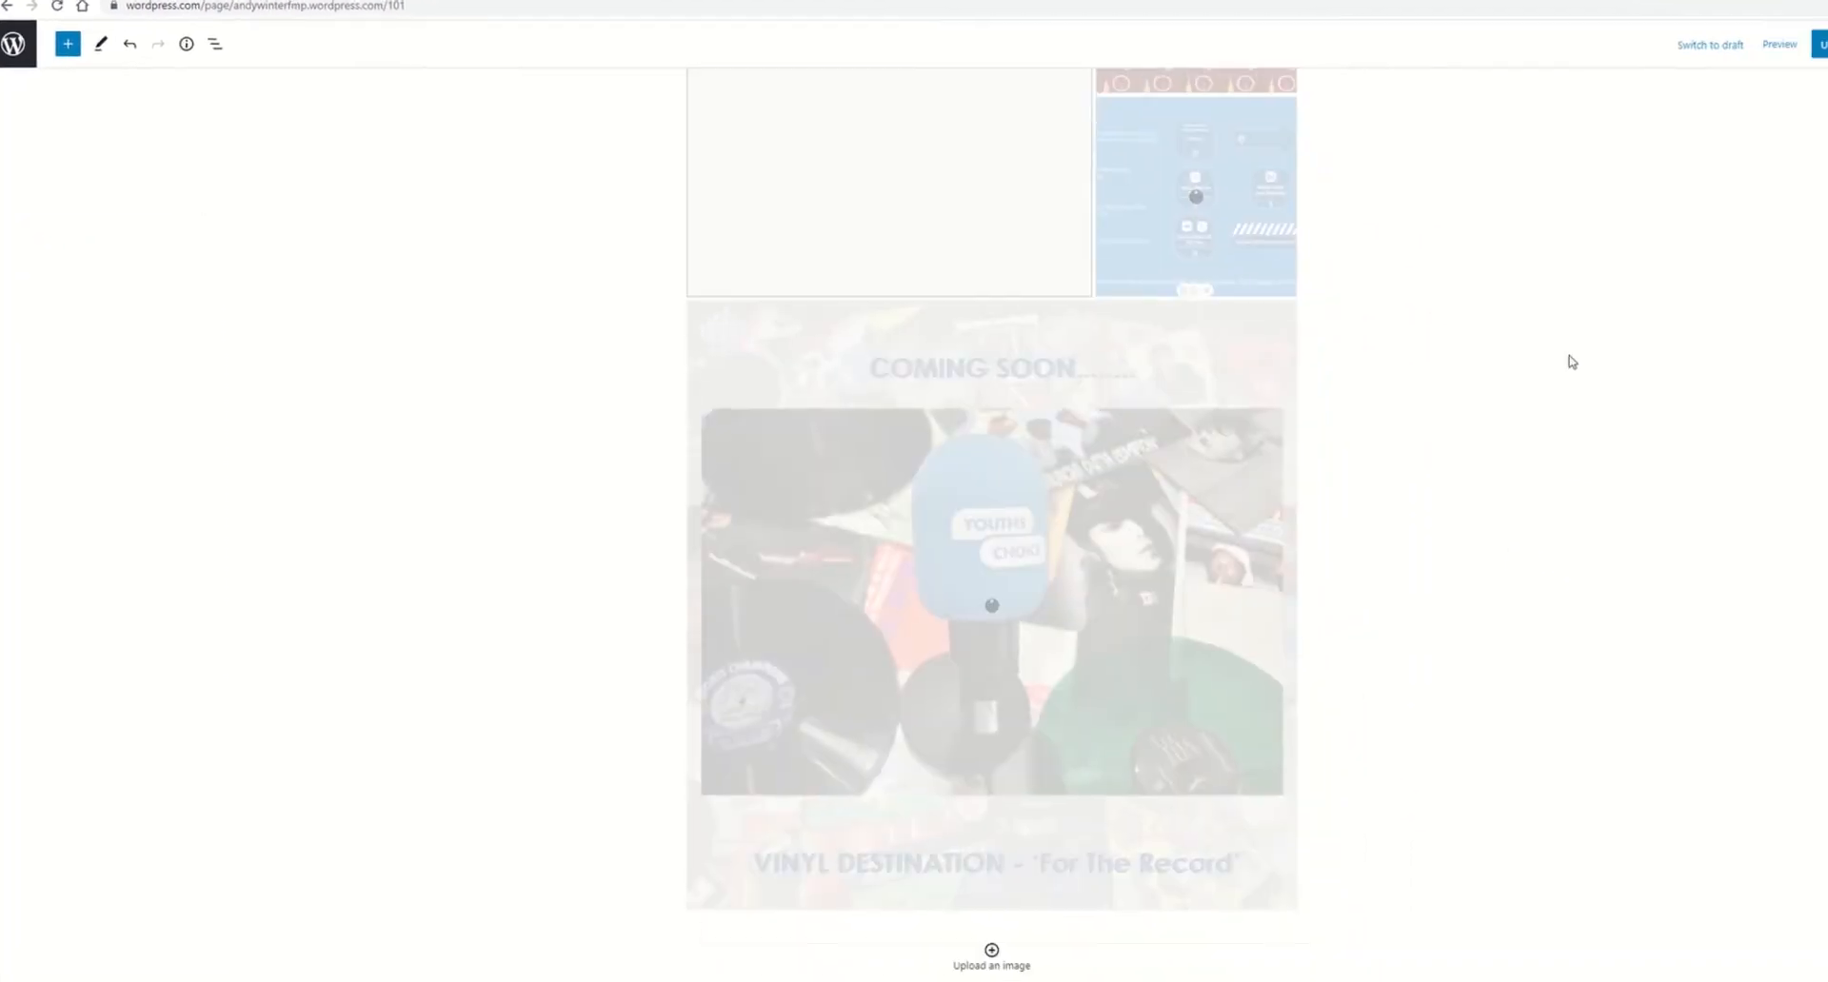
pyautogui.scroll(3, 1573, 362)
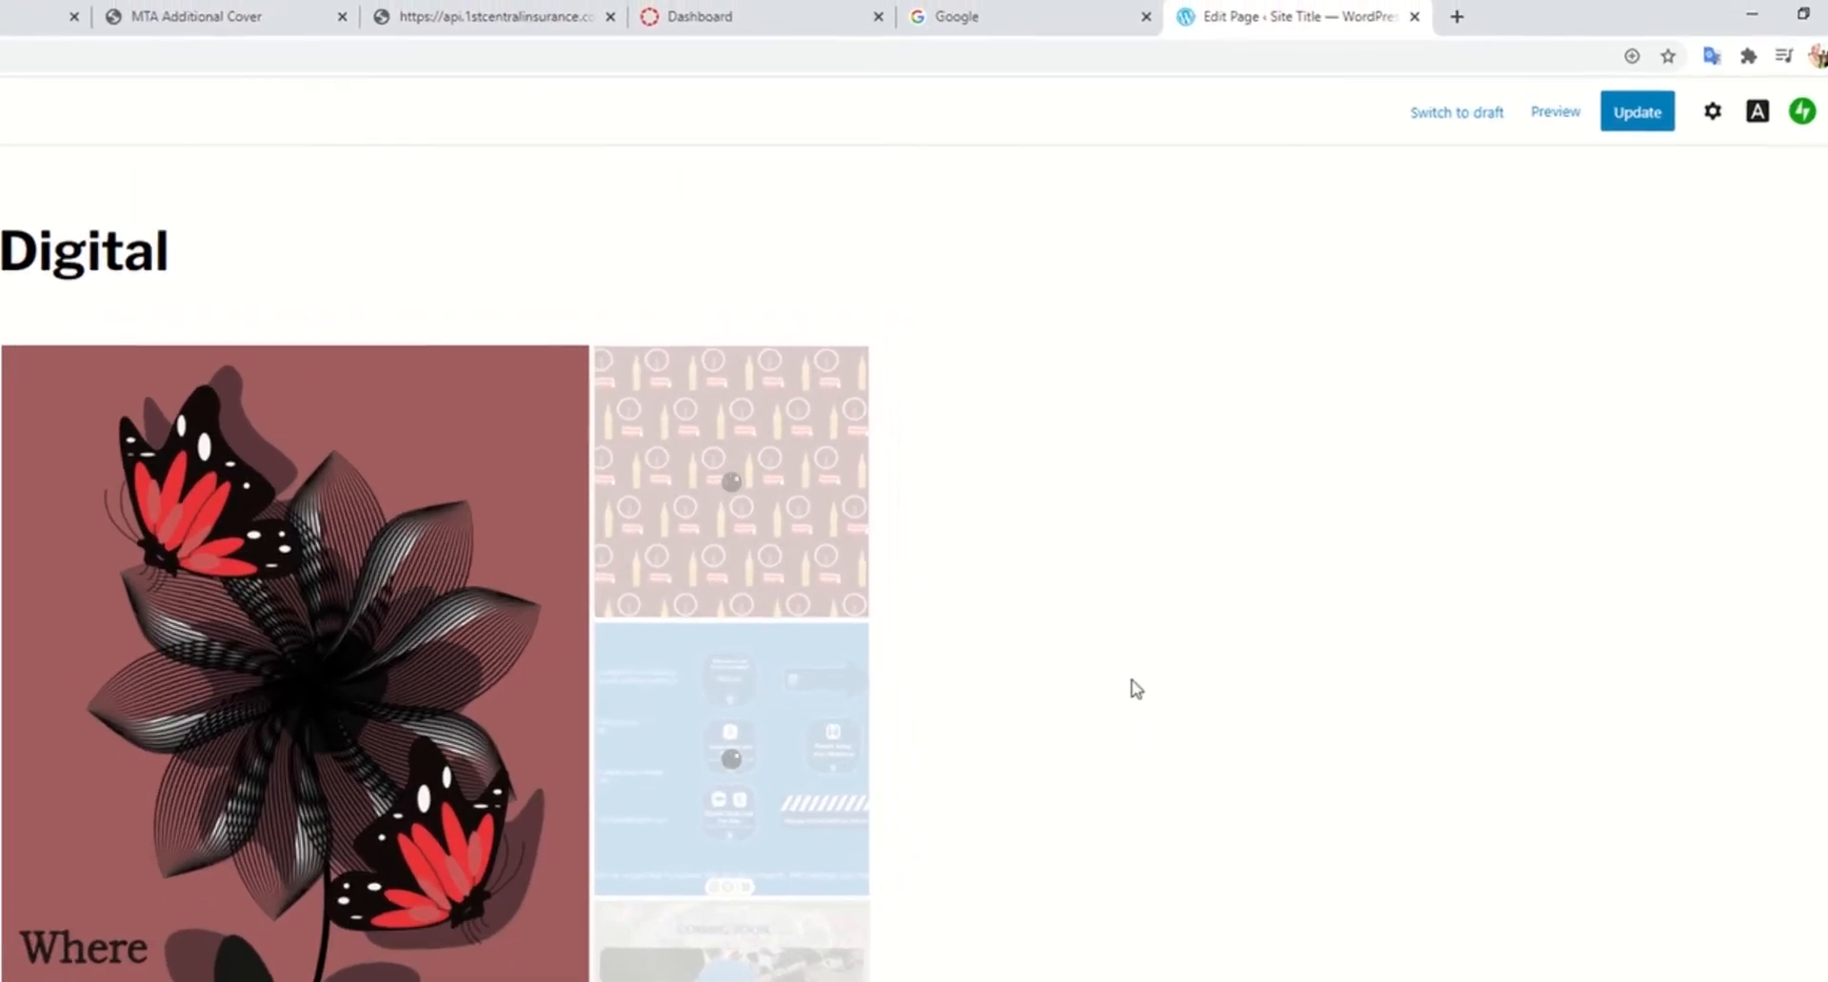
pyautogui.click(1642, 125)
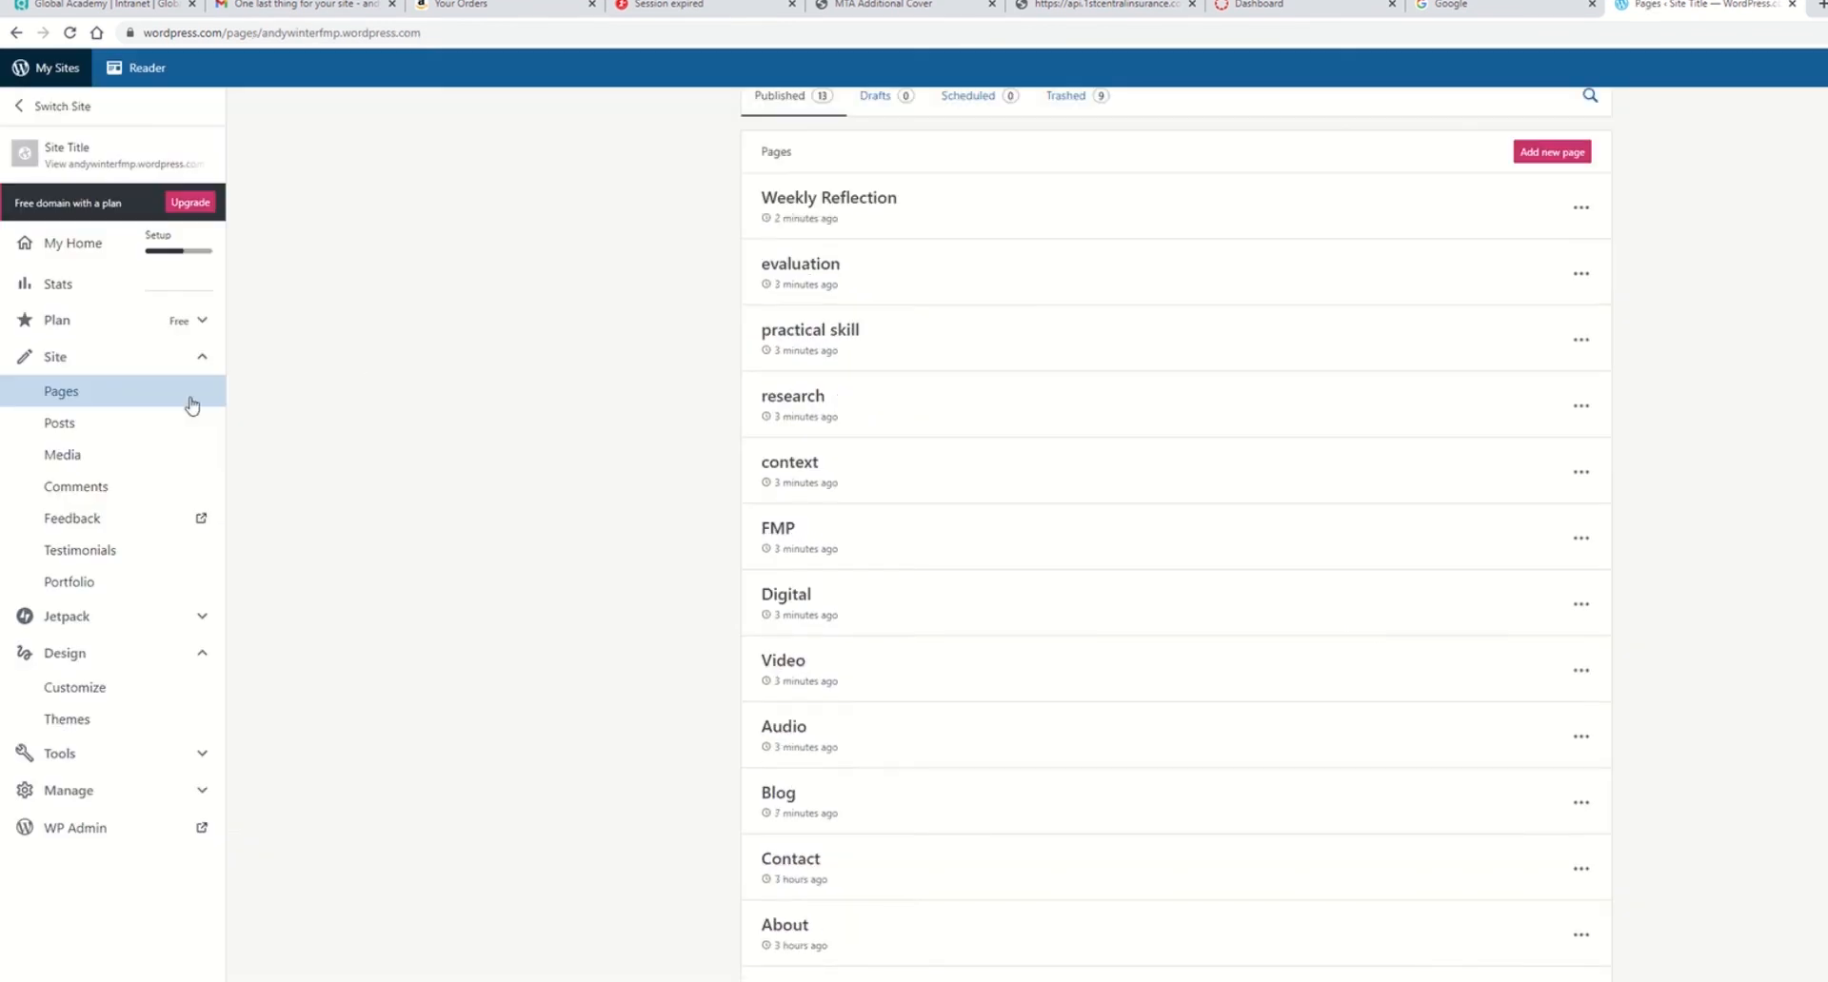
# Step: Create a new post and title it Week 1
pyautogui.click(177, 423)
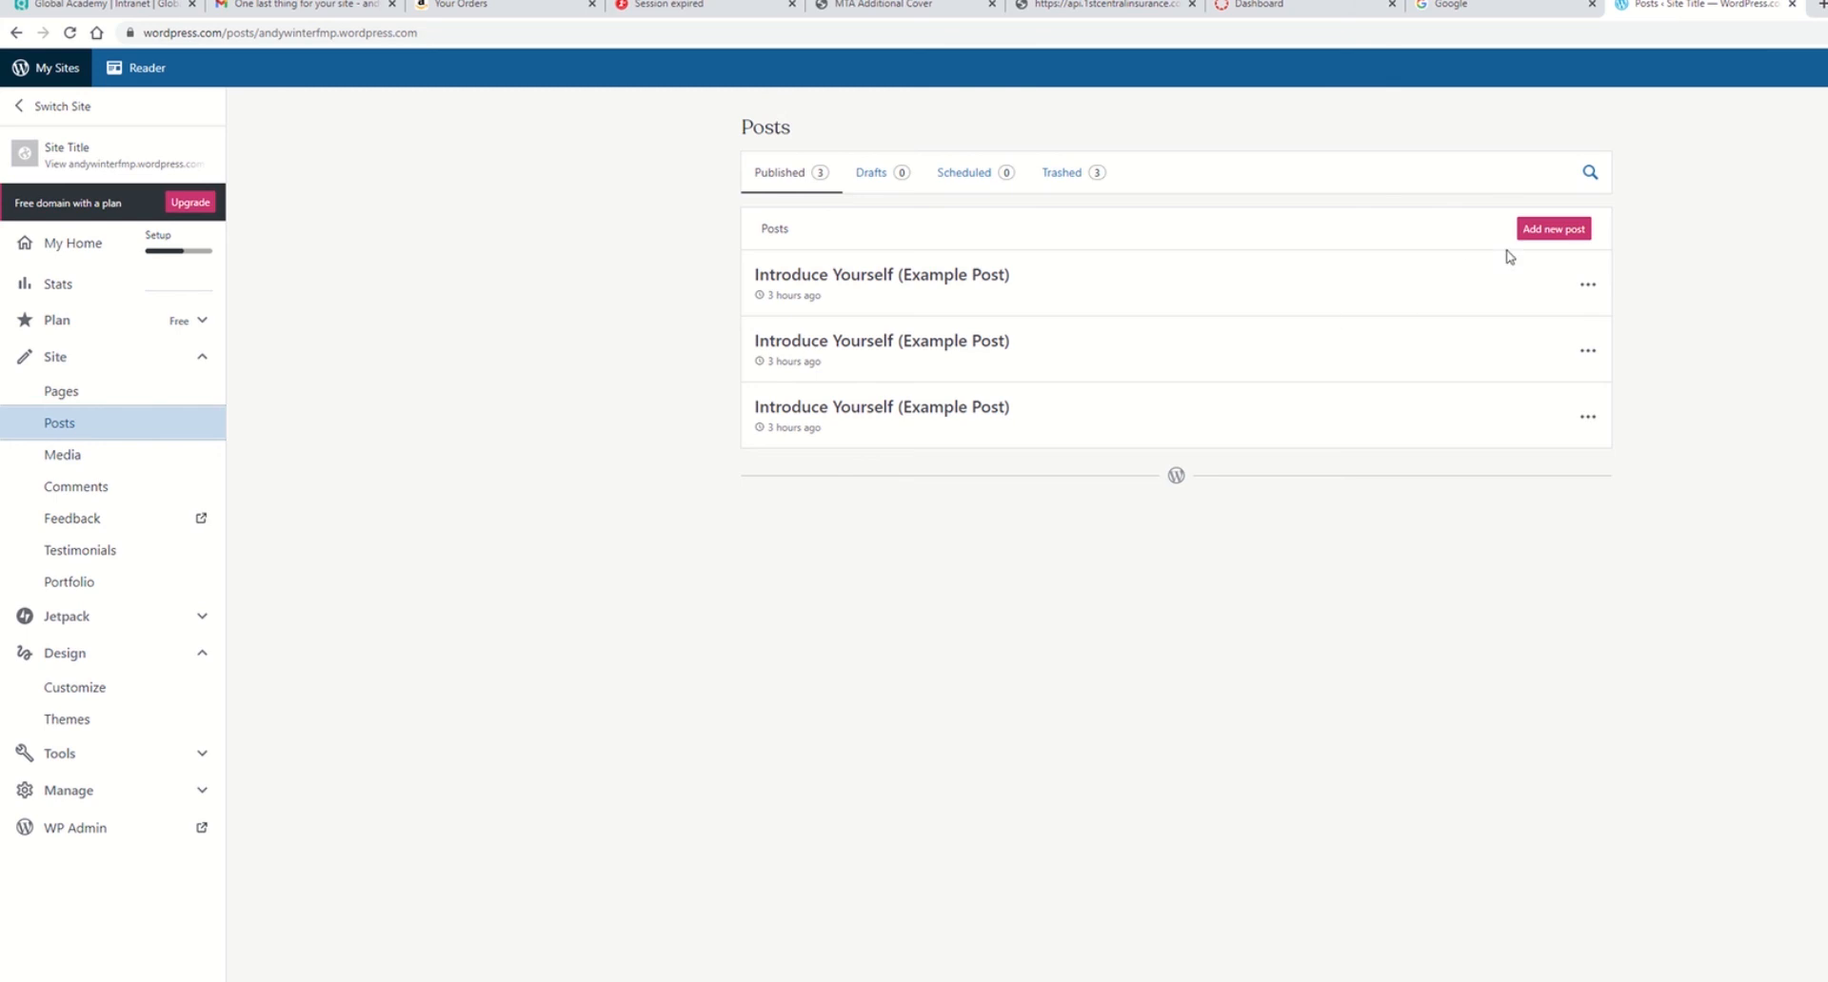
pyautogui.click(1538, 231)
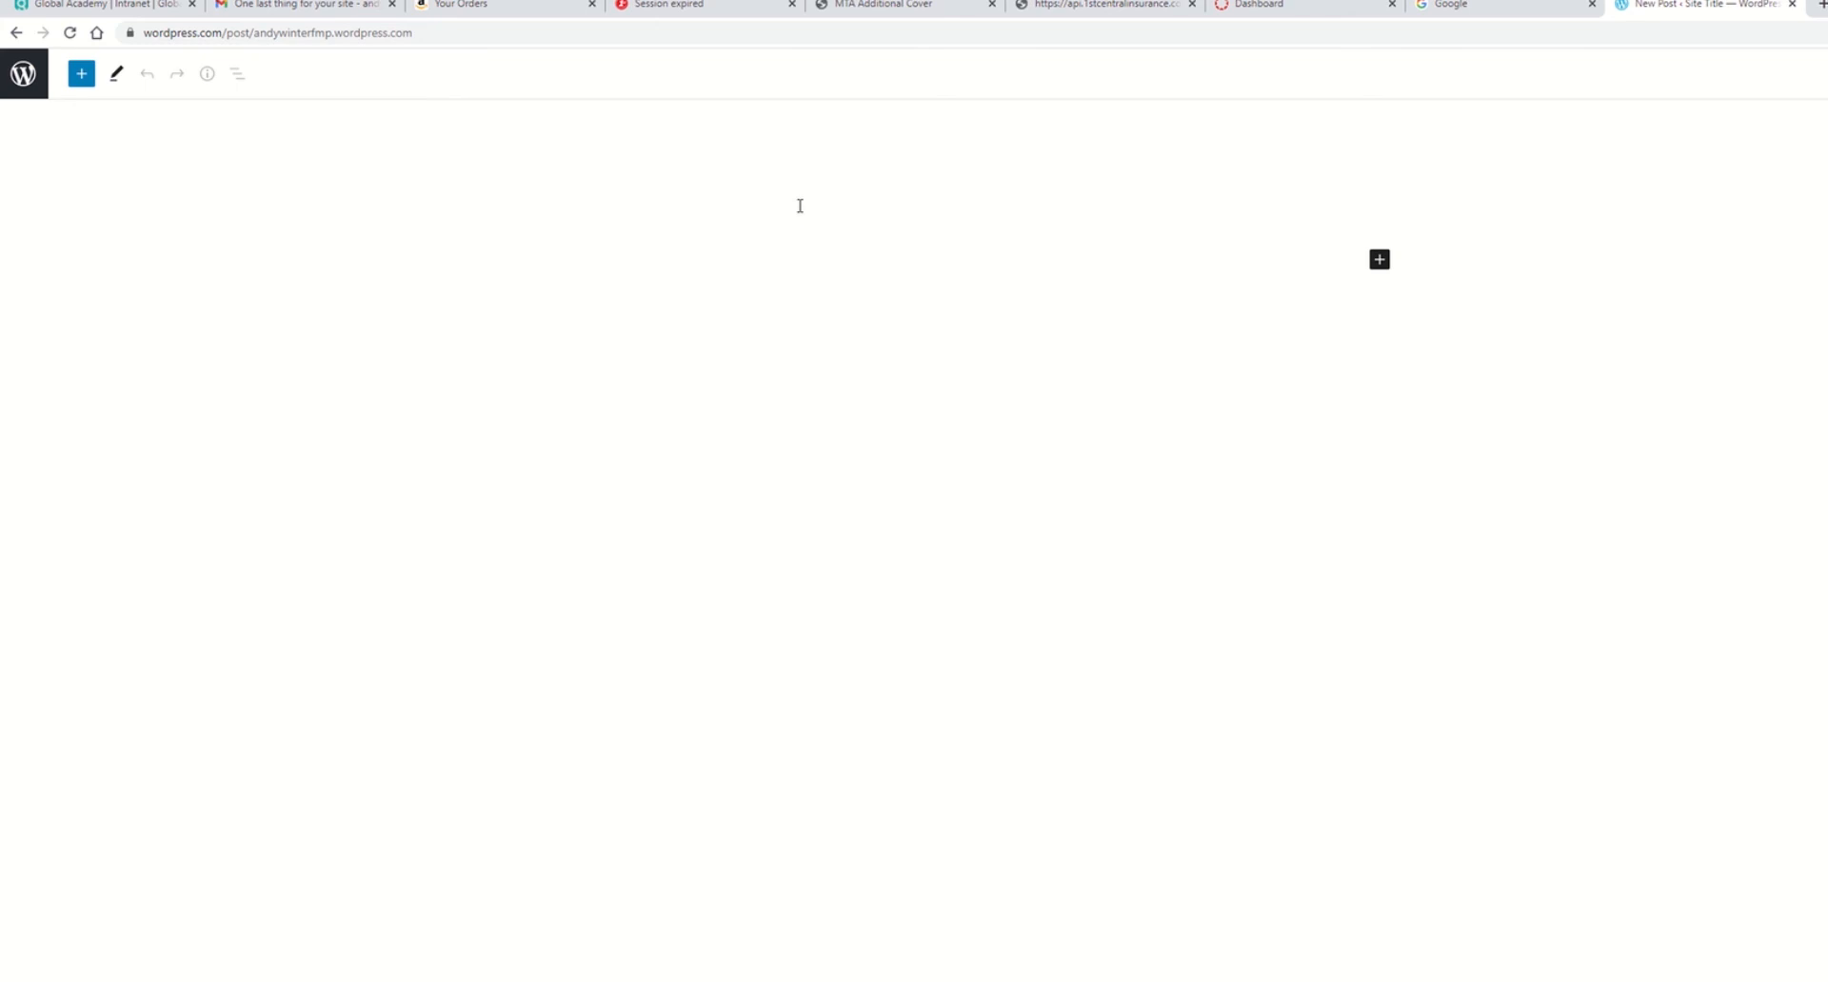
pyautogui.write('WW')
pyautogui.press('BackSpace')
pyautogui.write('eek 1 ')
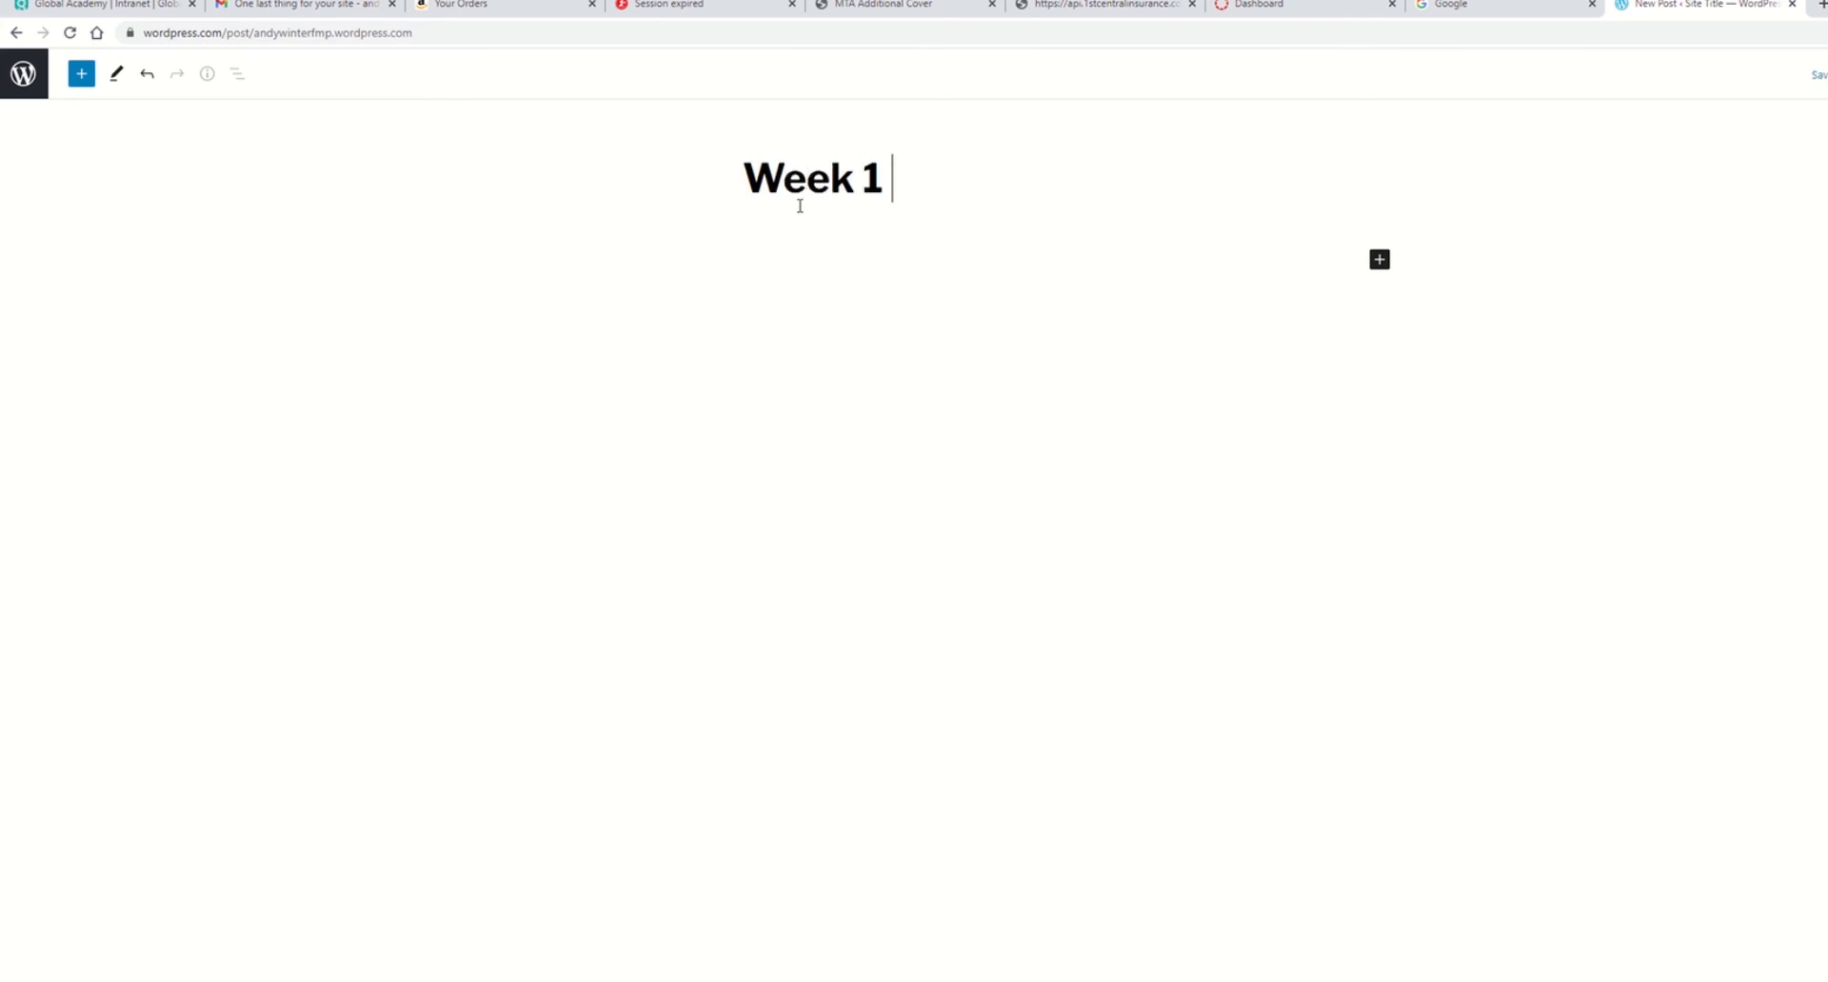
pyautogui.write('Reflev')
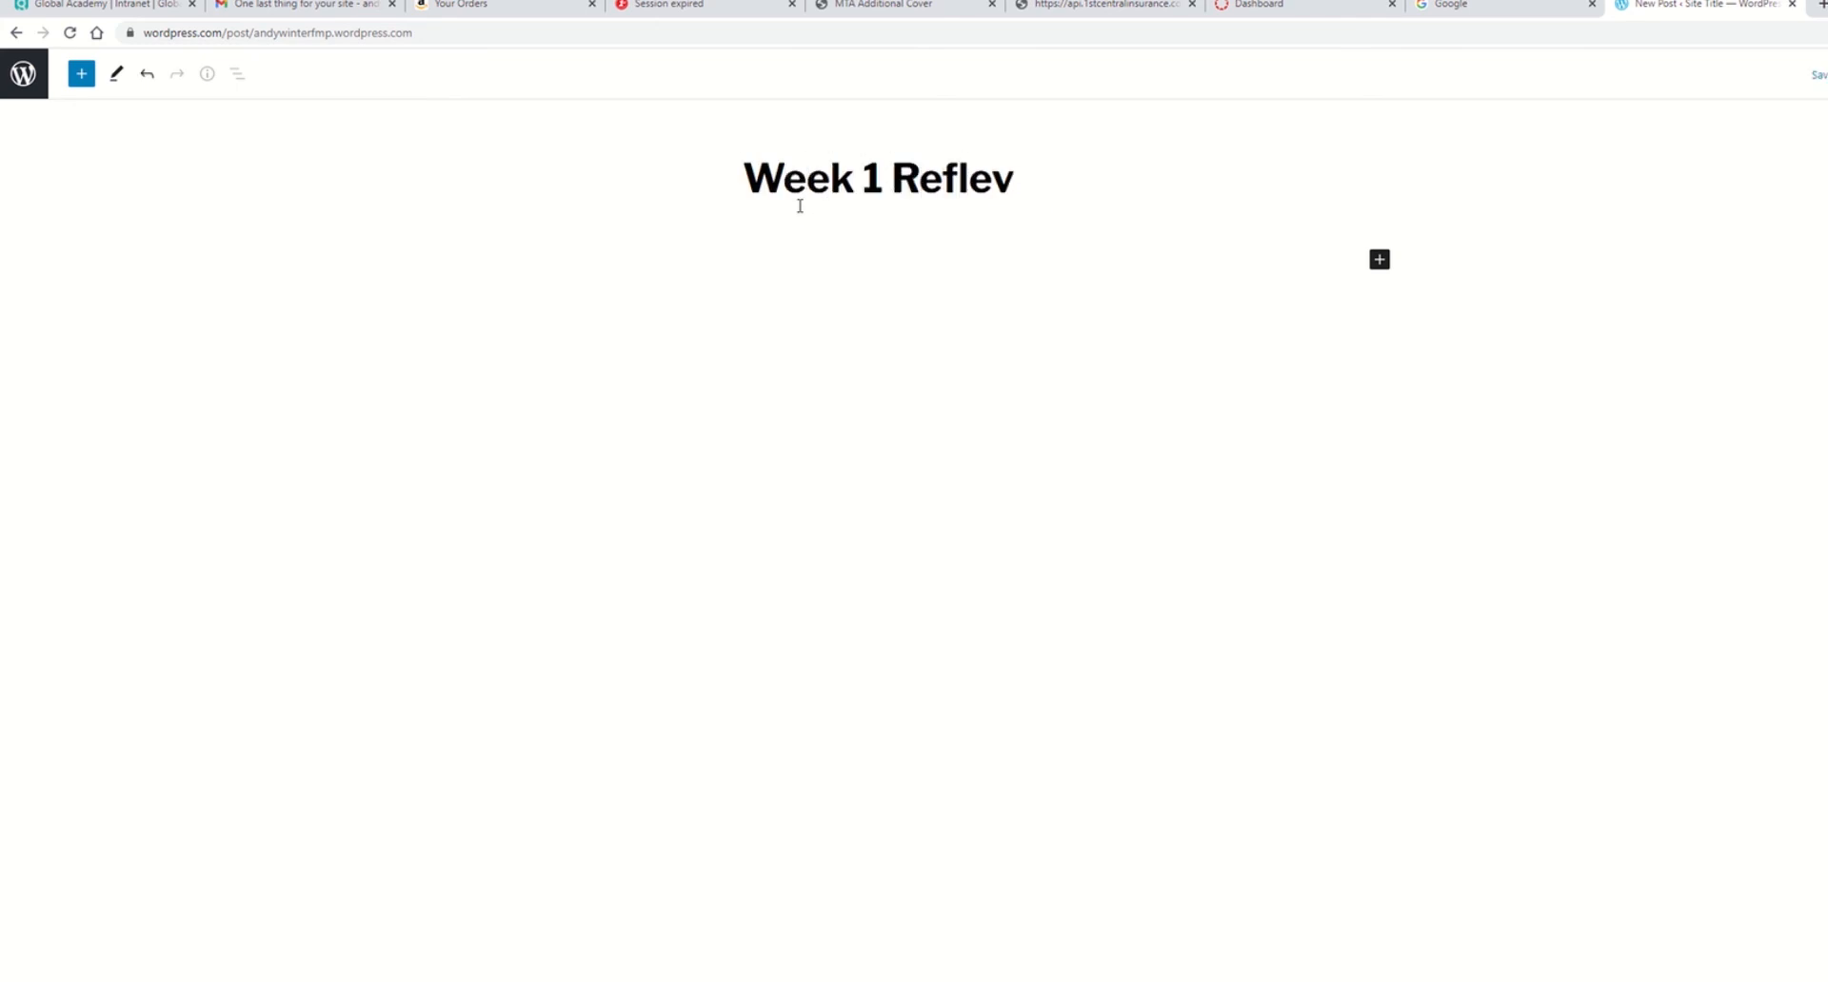
pyautogui.write('cction')
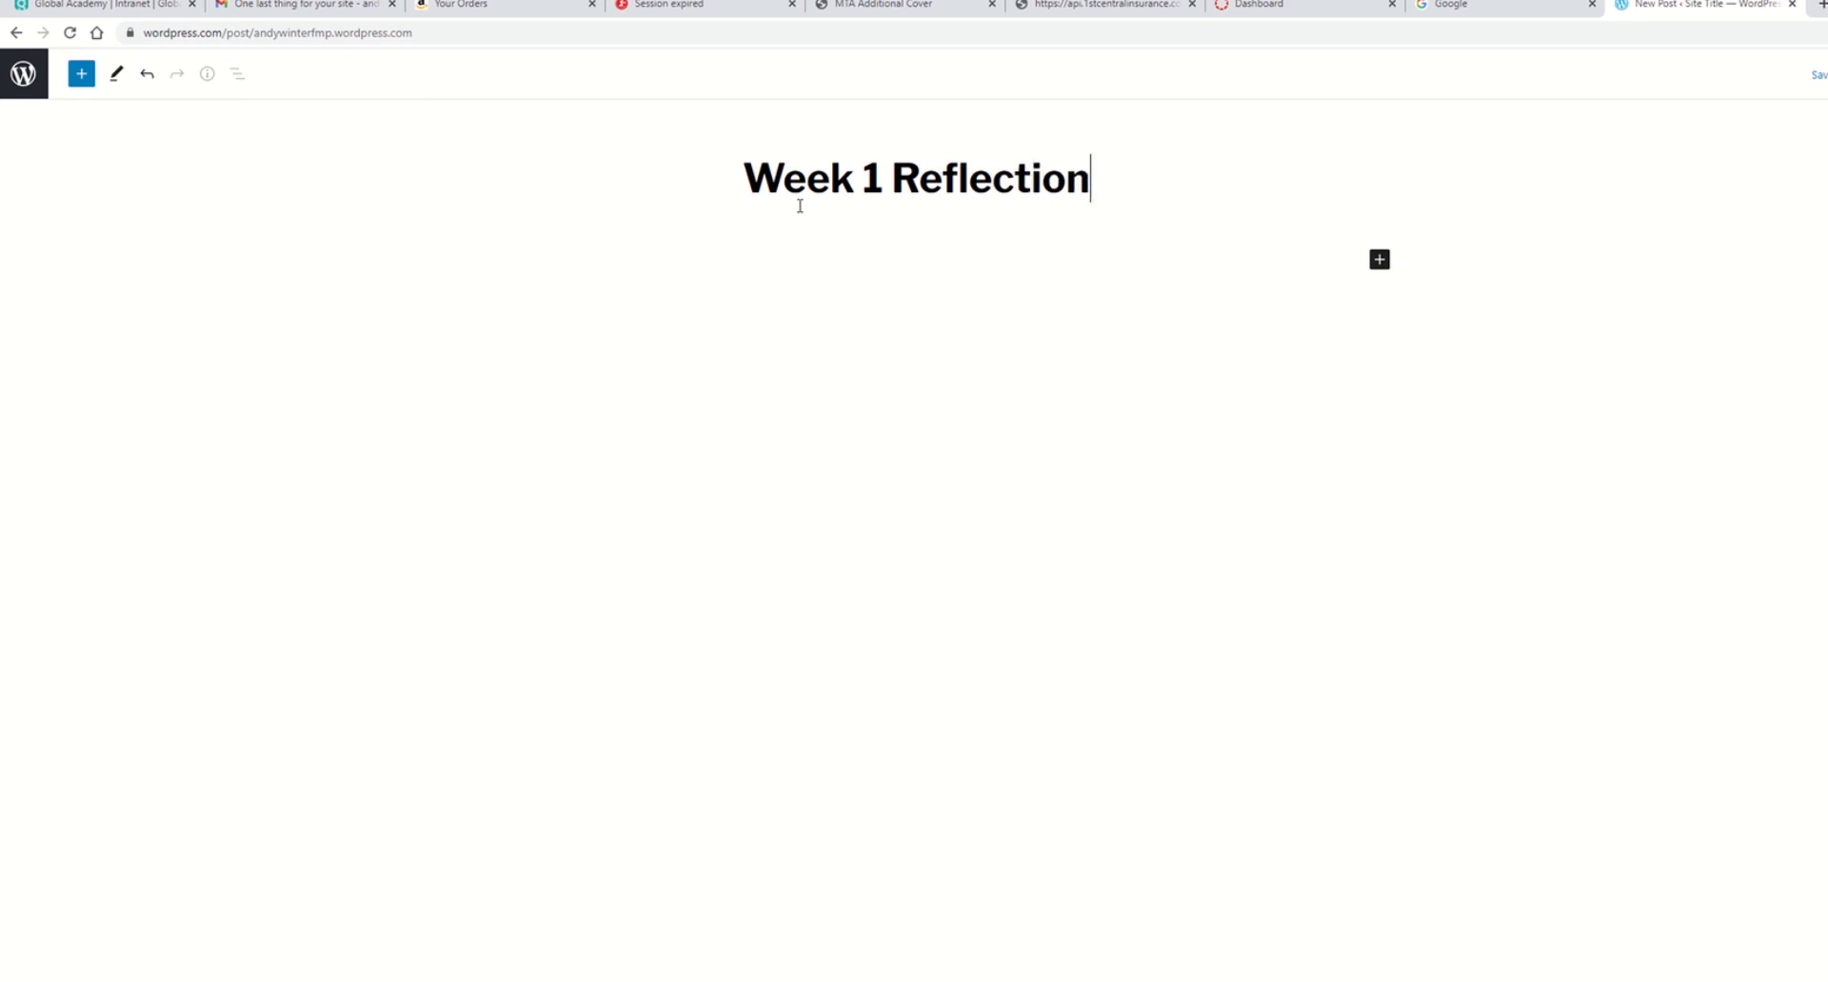
# Step: Complete the post title as Week 1 Reflection and publish the post
pyautogui.press('Return')
pyautogui.press('BackSpace')
pyautogui.click(1379, 258)
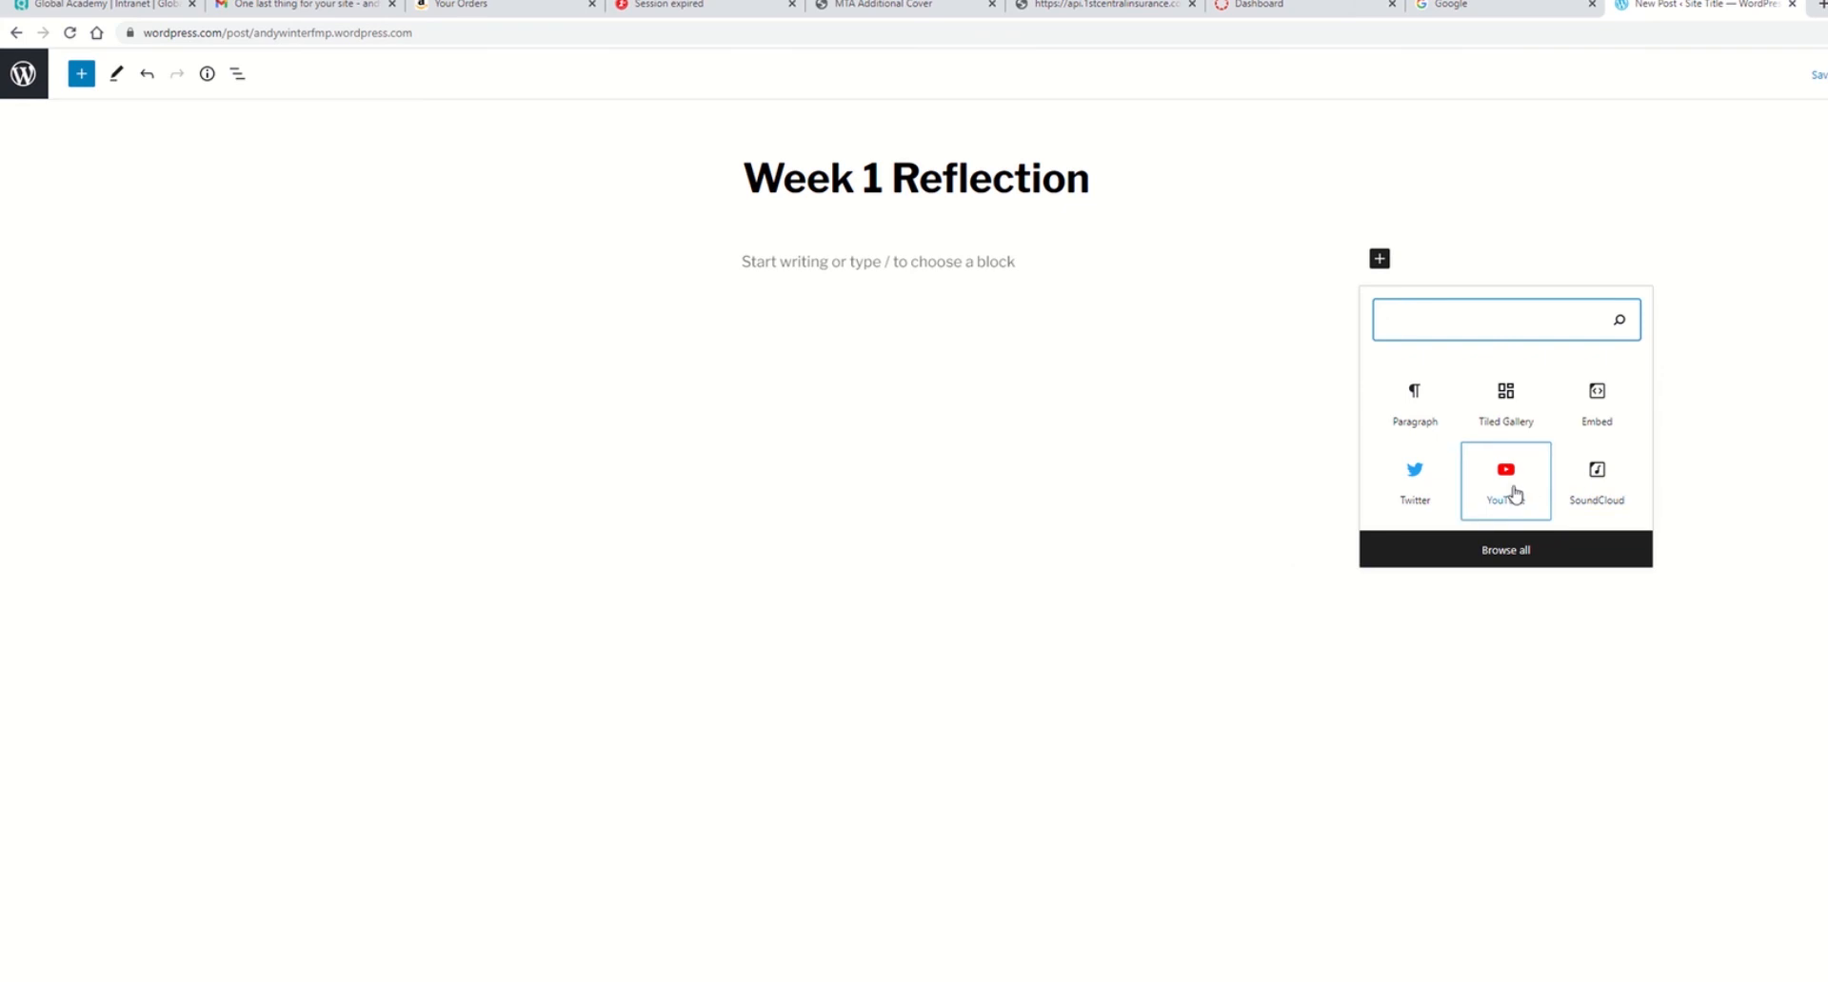
pyautogui.click(1039, 240)
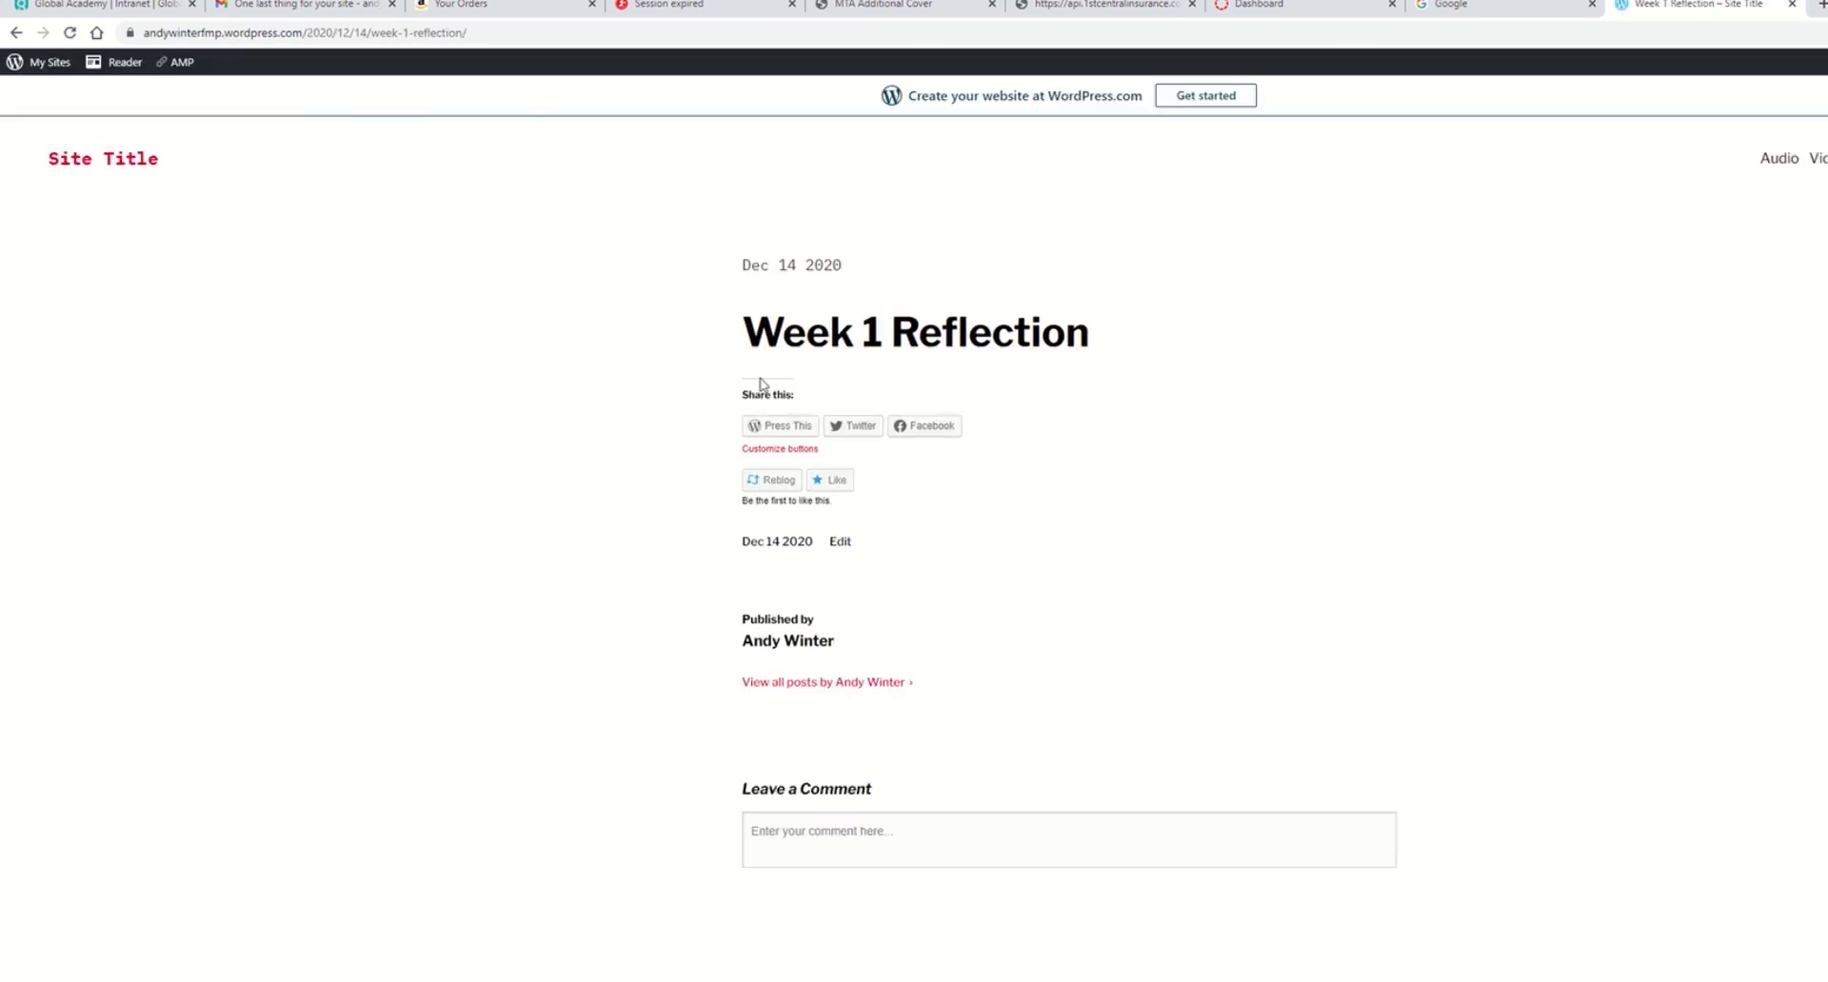
# Step: Open the live site's homepage from the dashboard and review the menu's FMP submenu items
pyautogui.moveTo(743, 259); pyautogui.dragTo(878, 271)
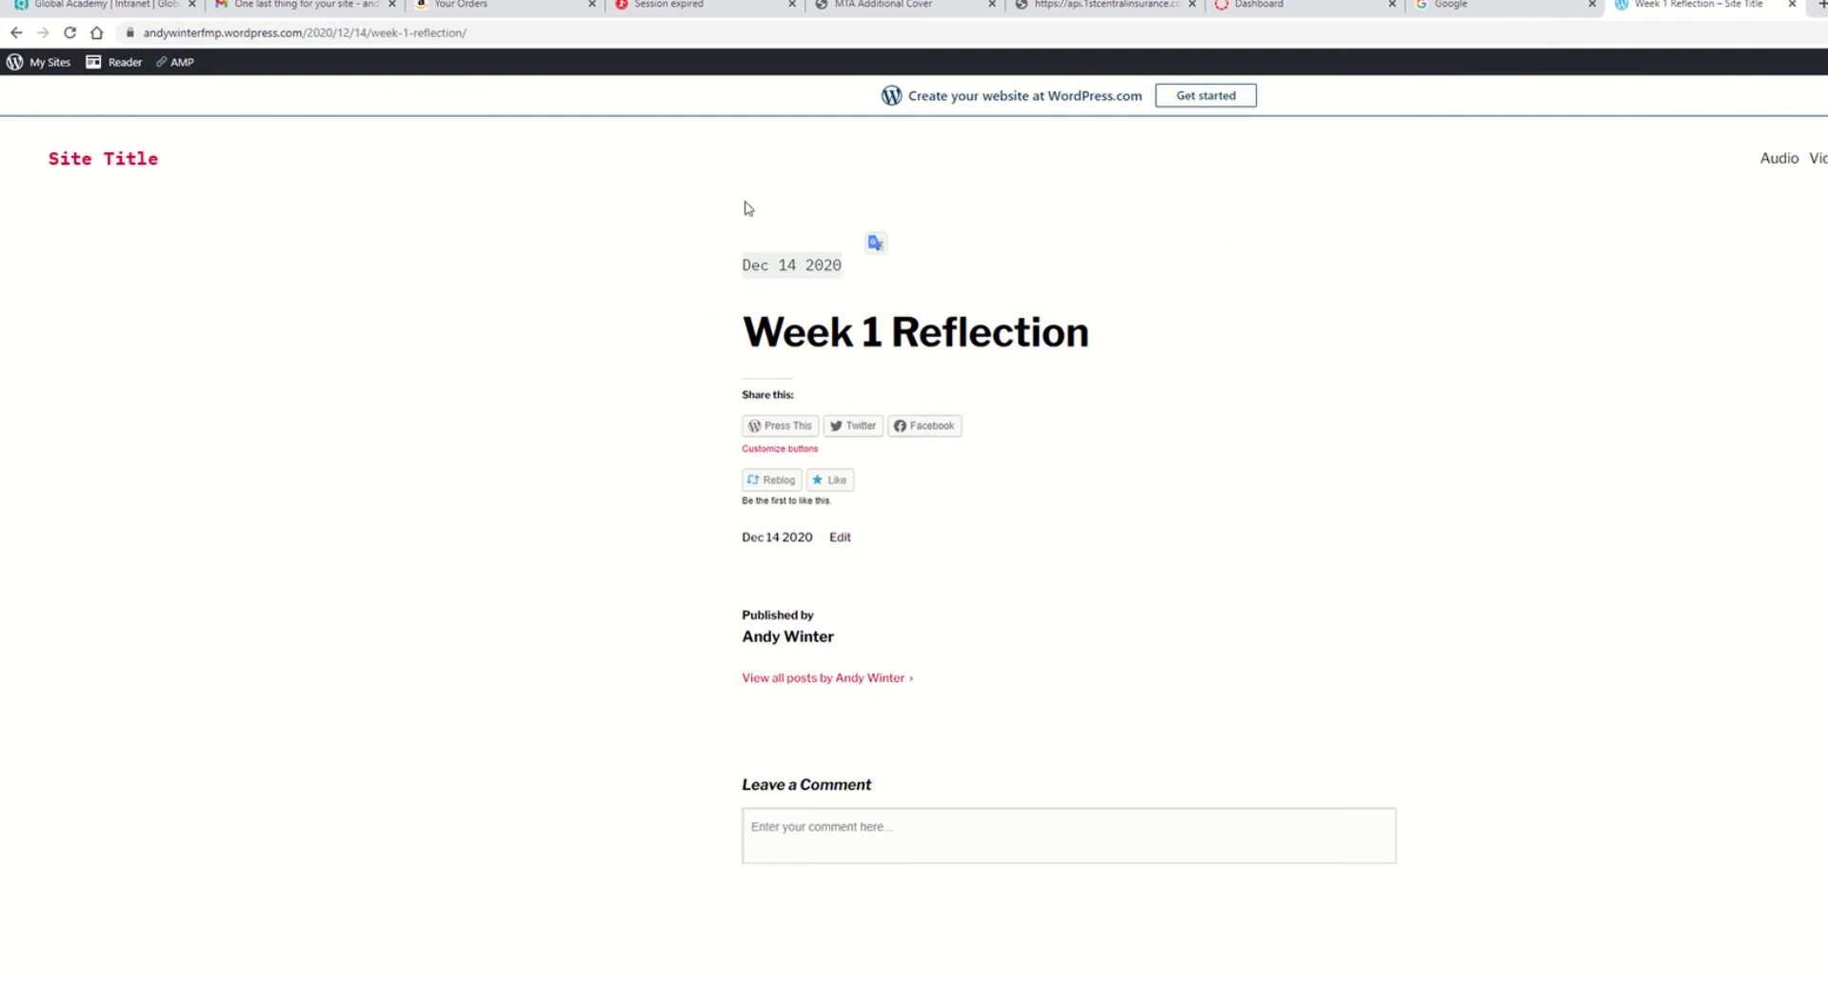
pyautogui.click(51, 63)
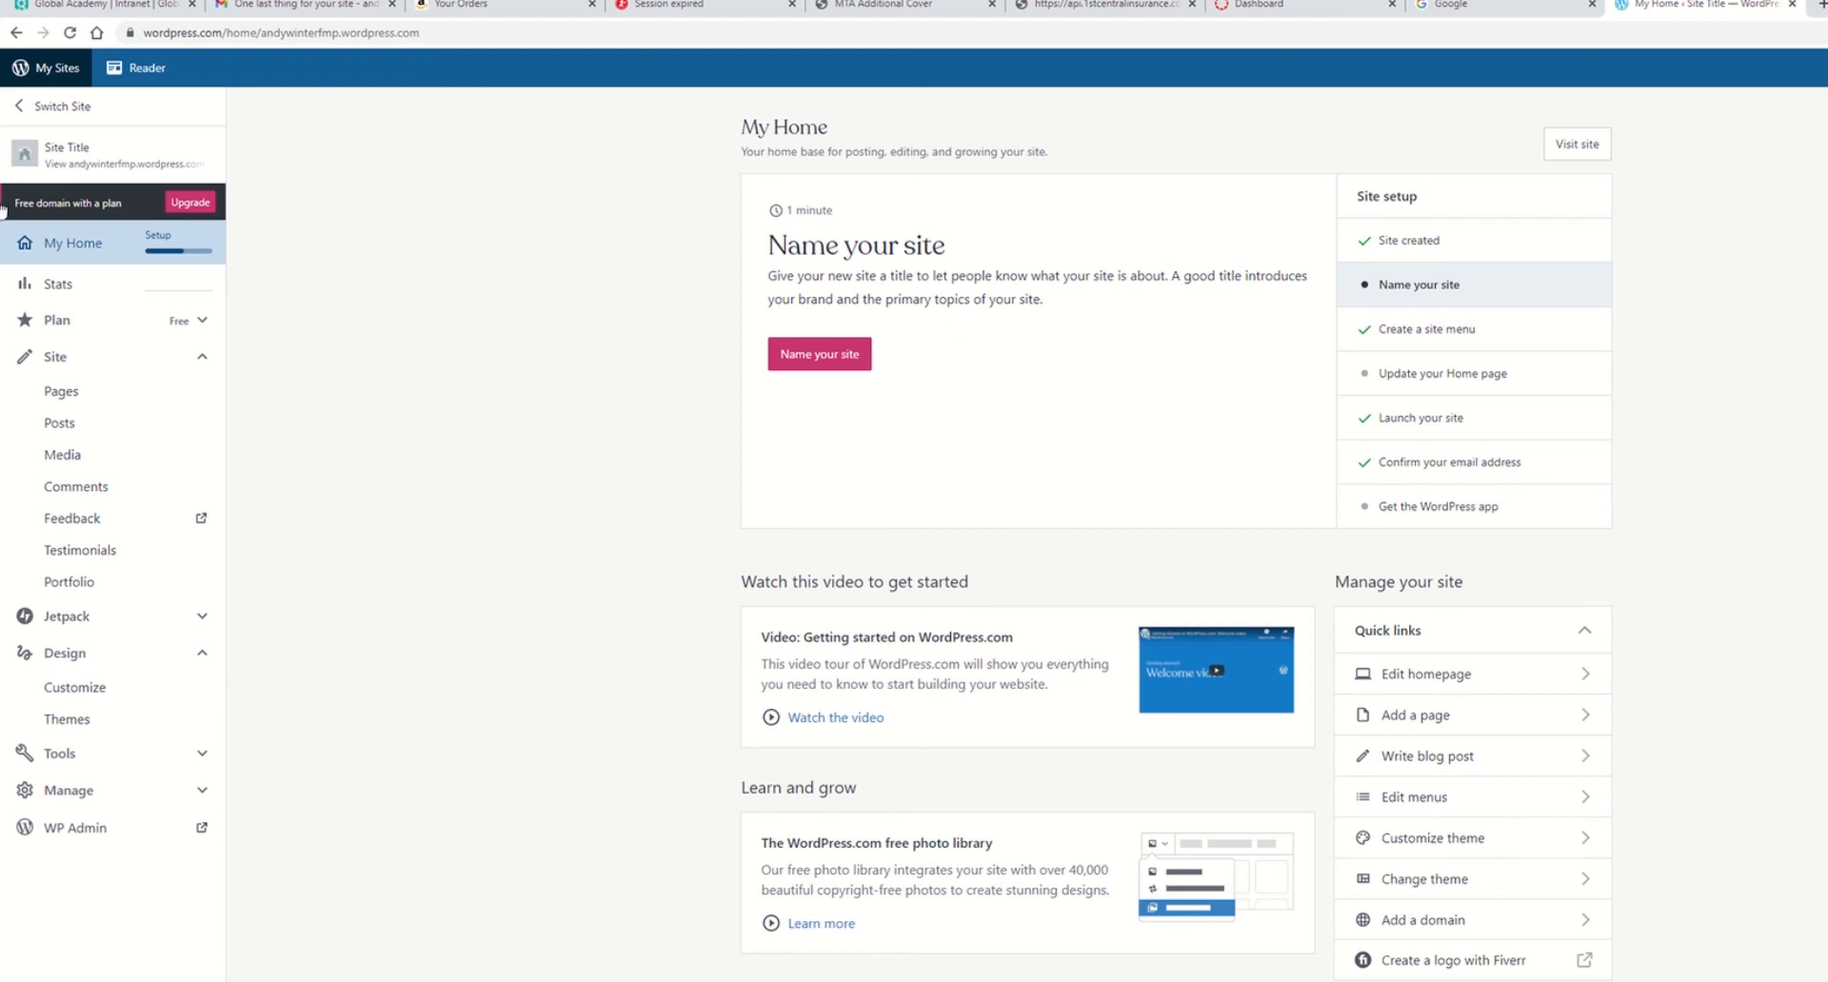
pyautogui.click(39, 151)
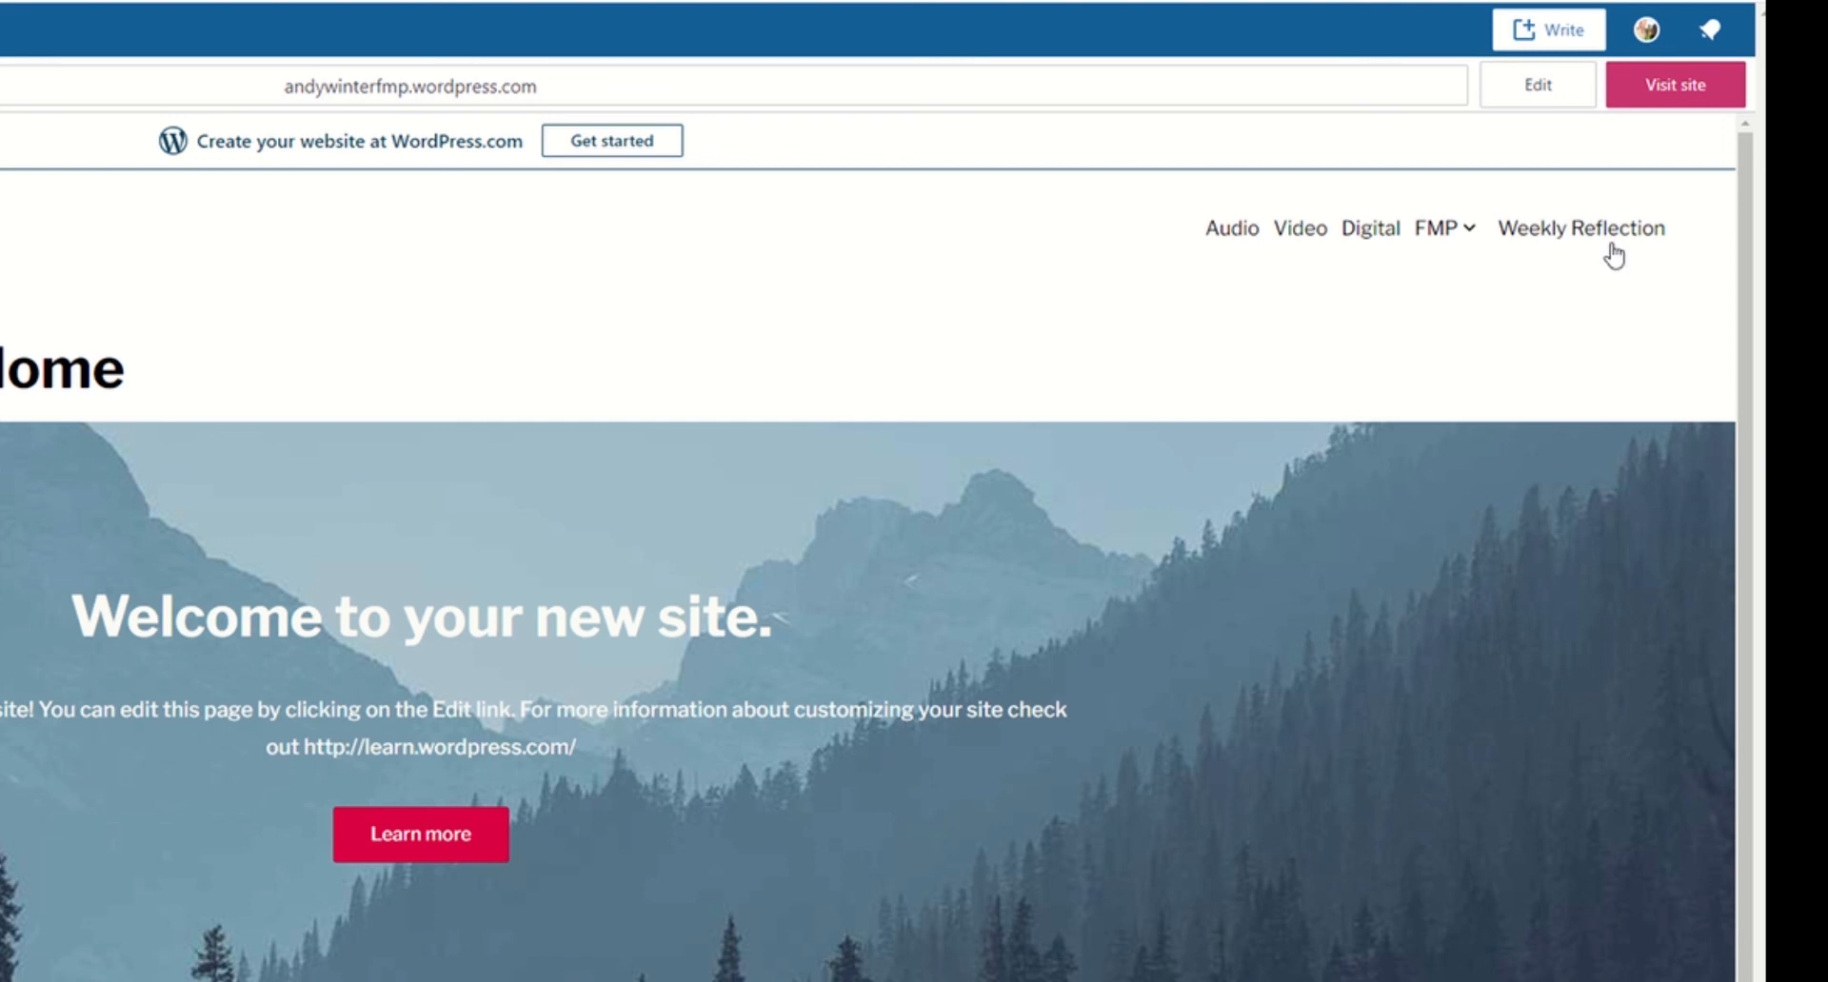
pyautogui.moveTo(1461, 237)
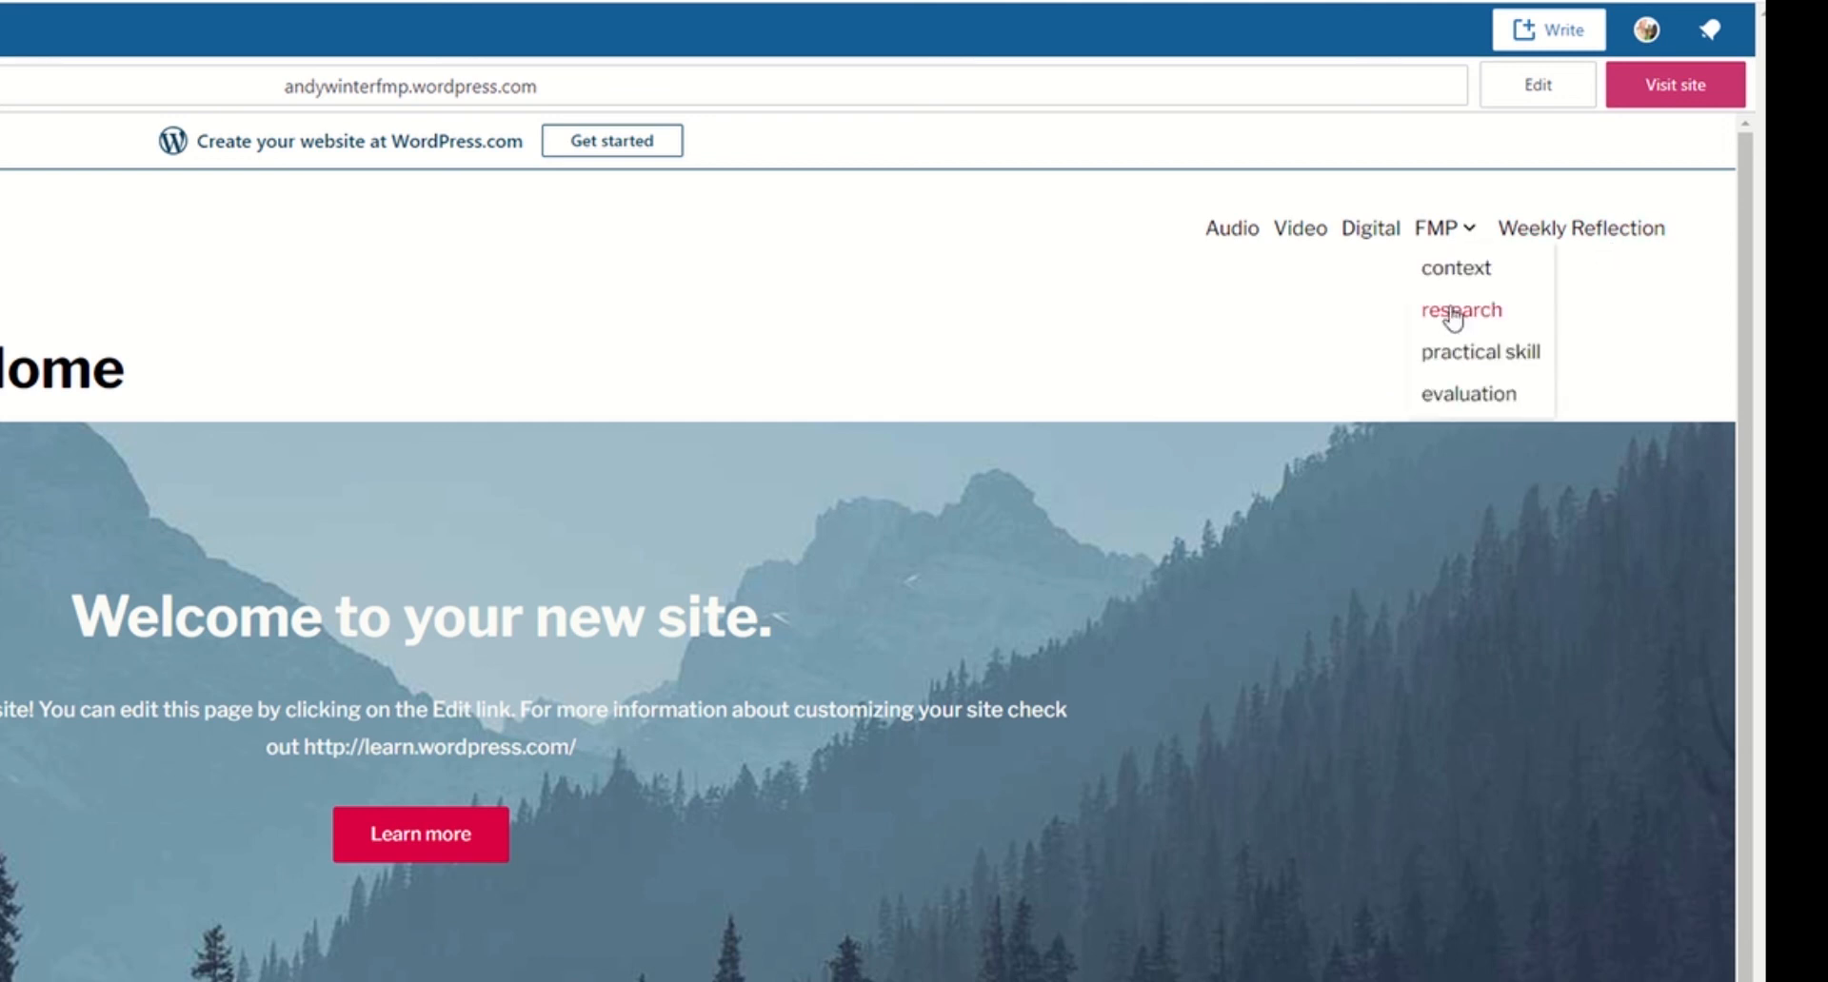